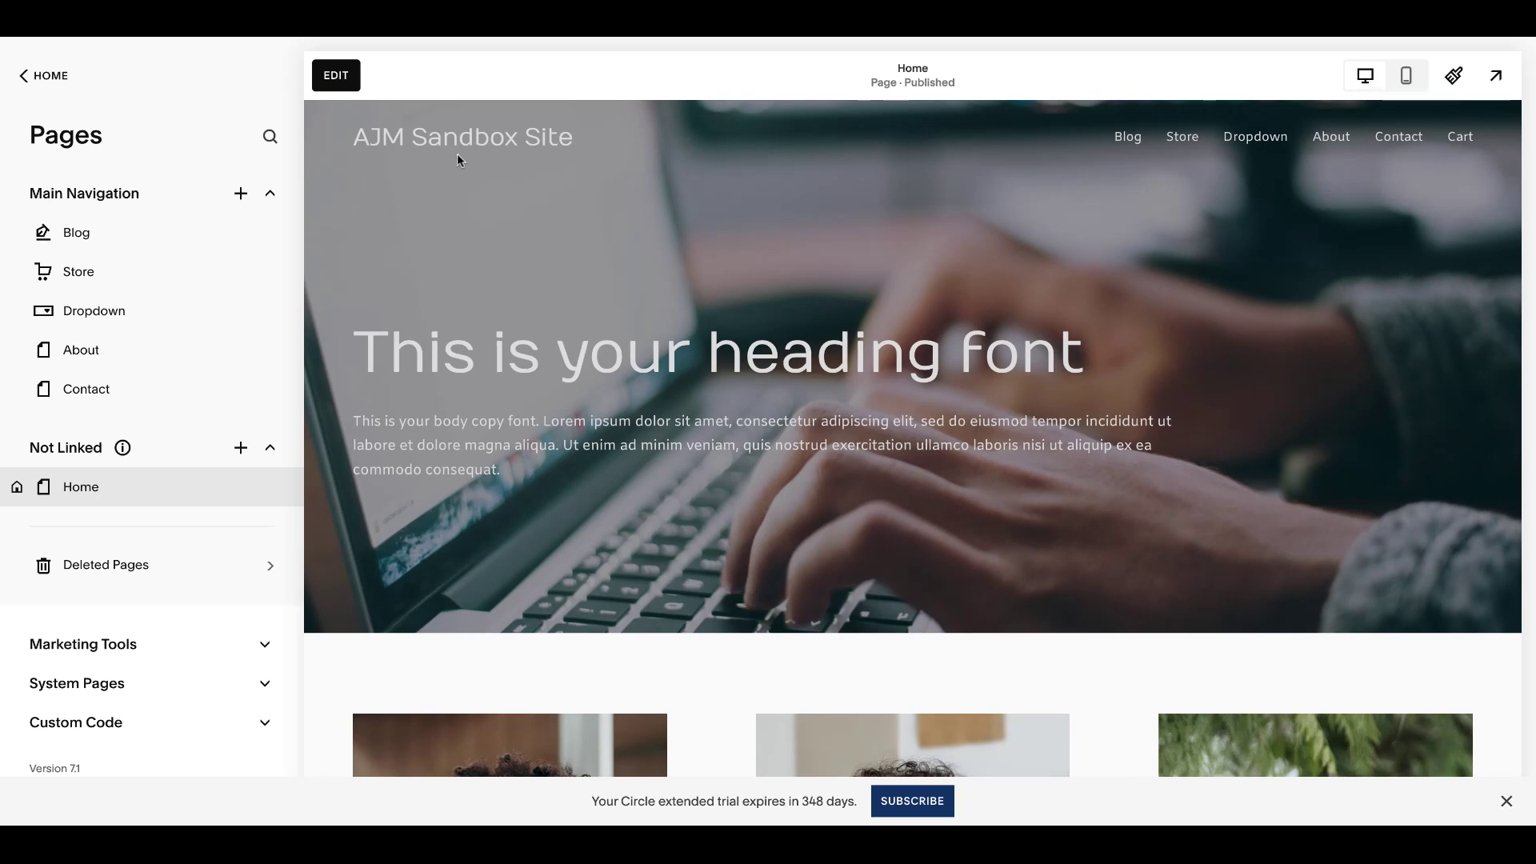
Insert a Product block into the empty bottom section of the Home page and widen it across the section
left_click(336, 73)
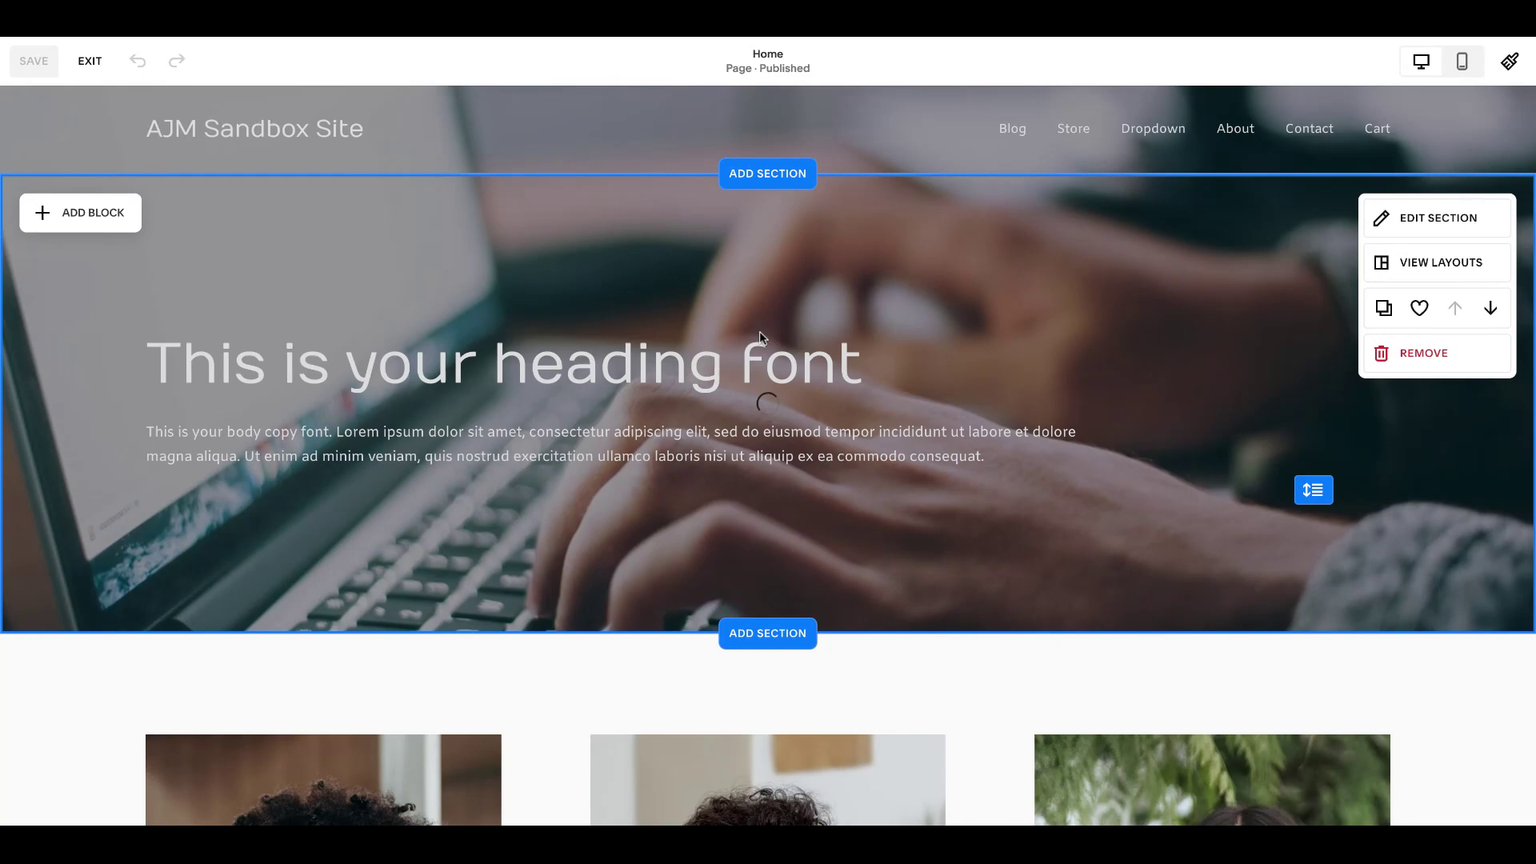
scroll(762, 337, "down", 15)
scroll(261, 494, "down", 8)
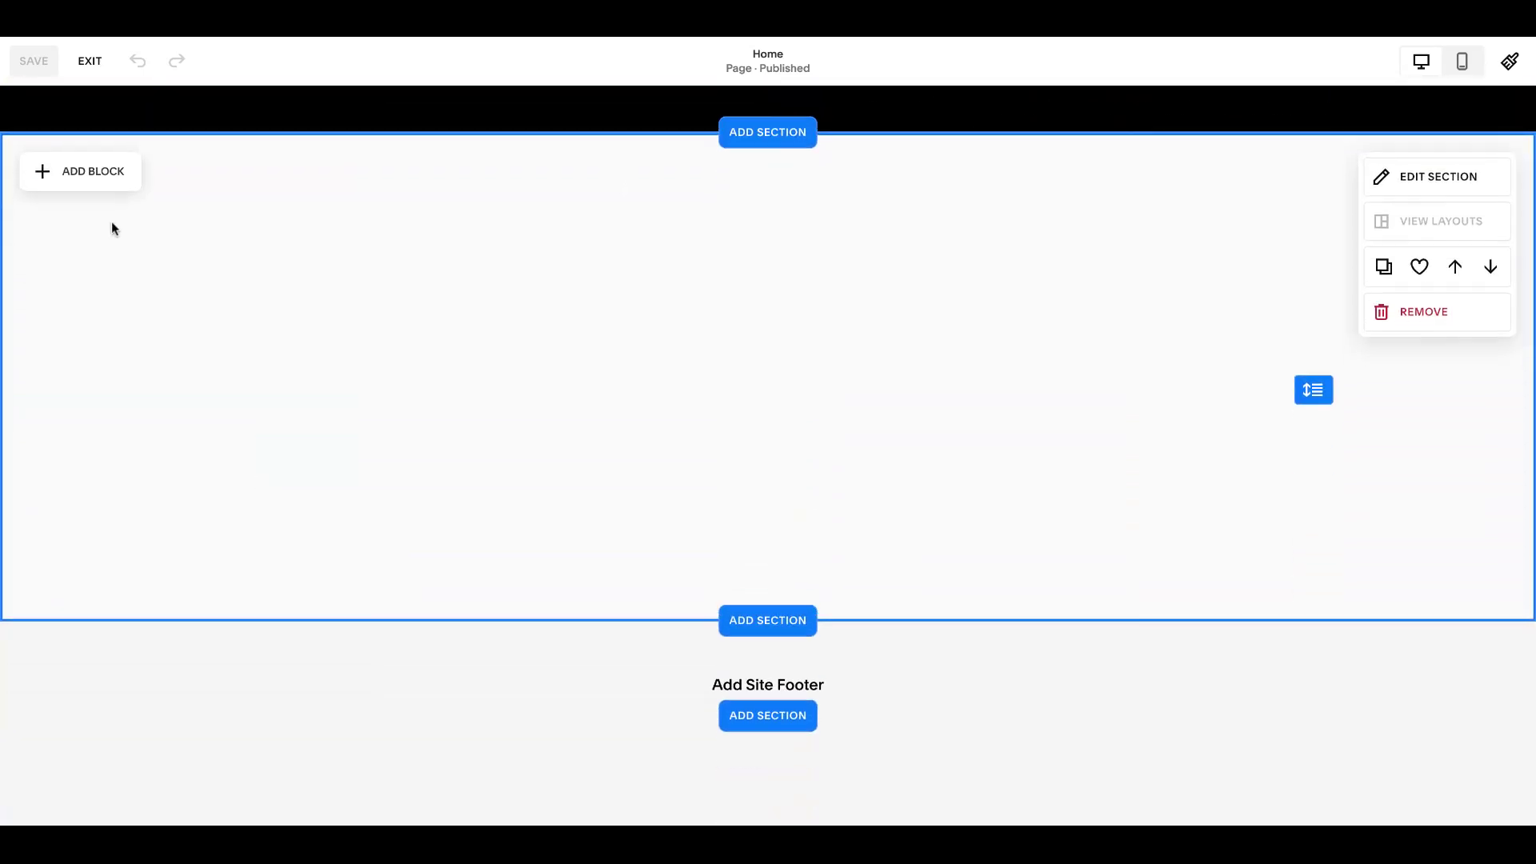
left_click(93, 178)
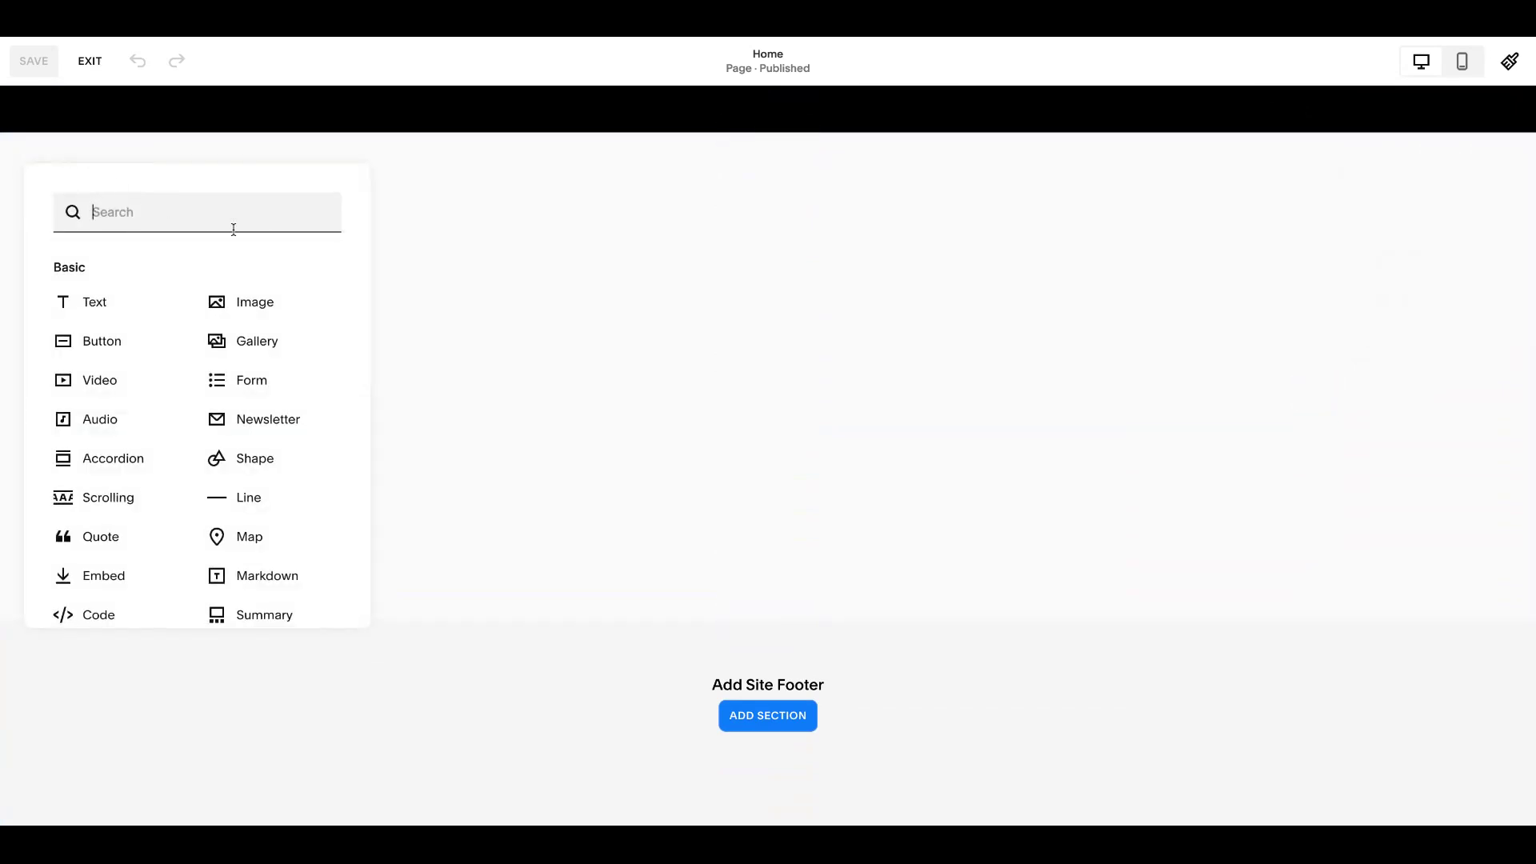
type("prod")
left_click(141, 275)
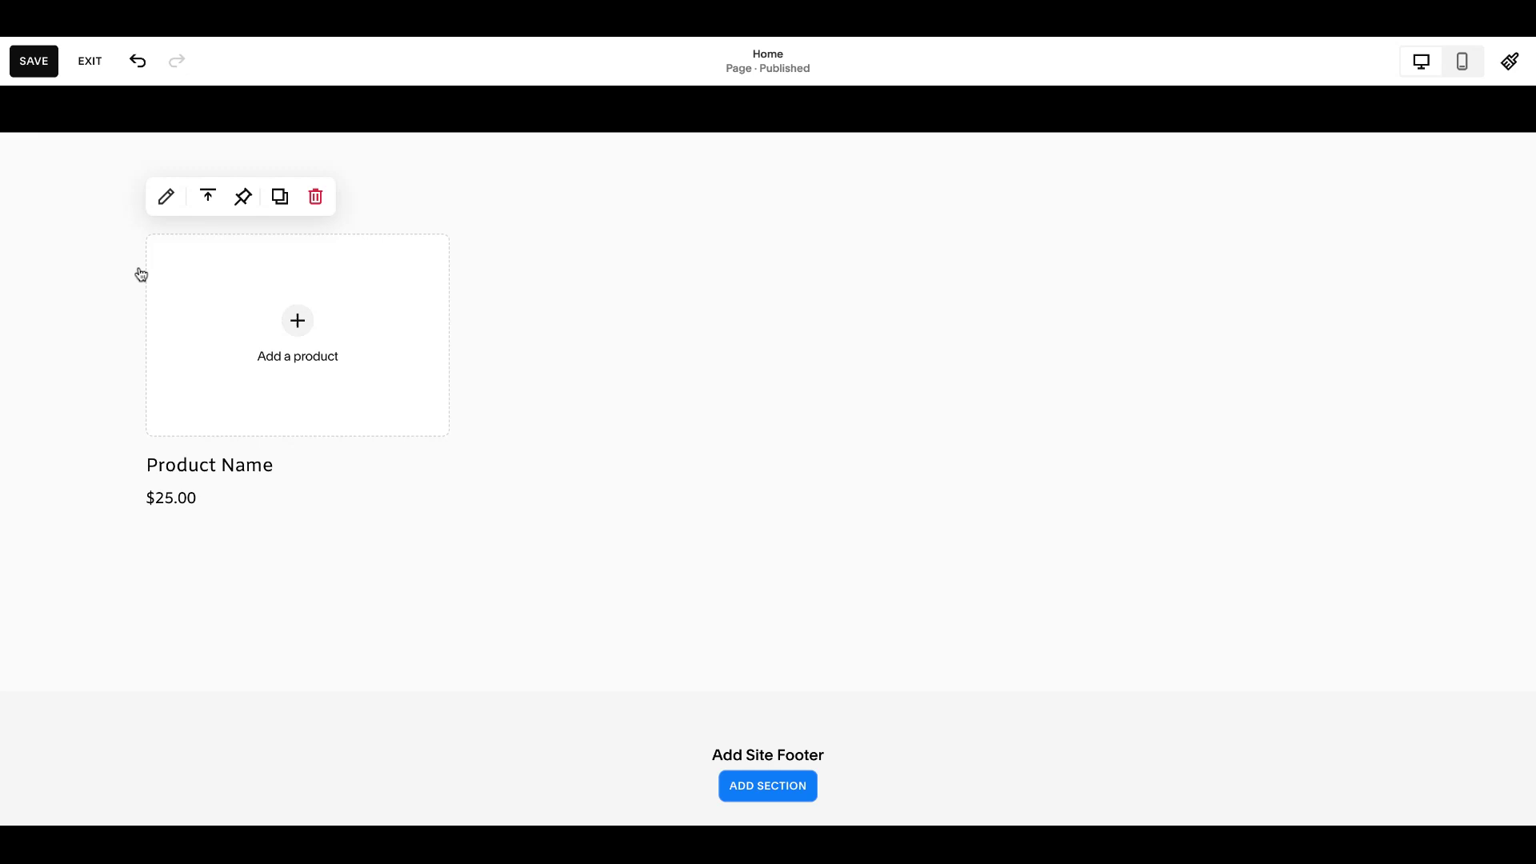
left_click(412, 408)
left_click_drag(445, 408, 985, 411)
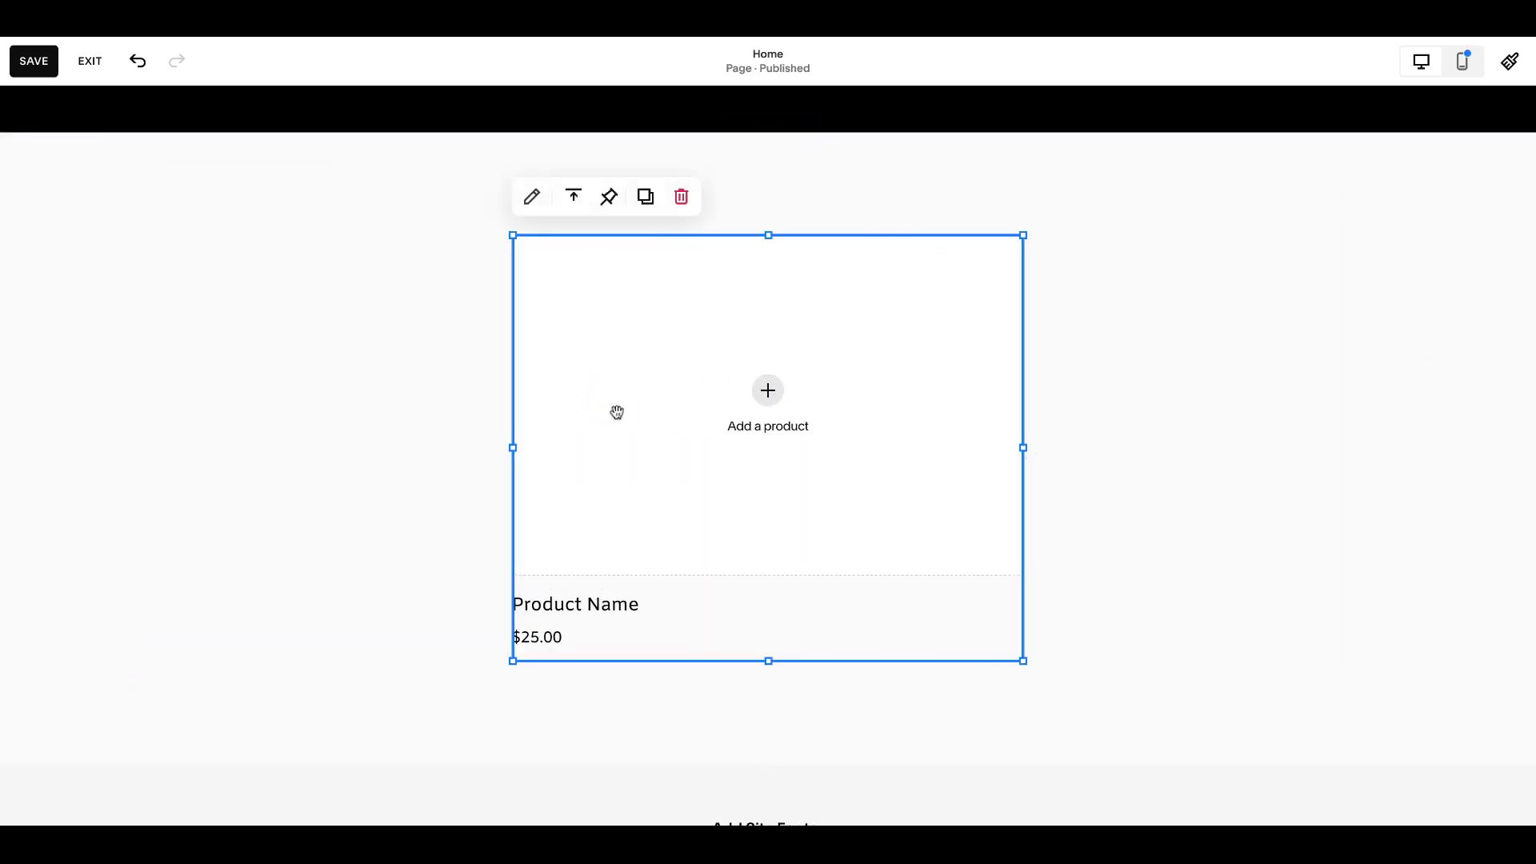
left_click(1351, 642)
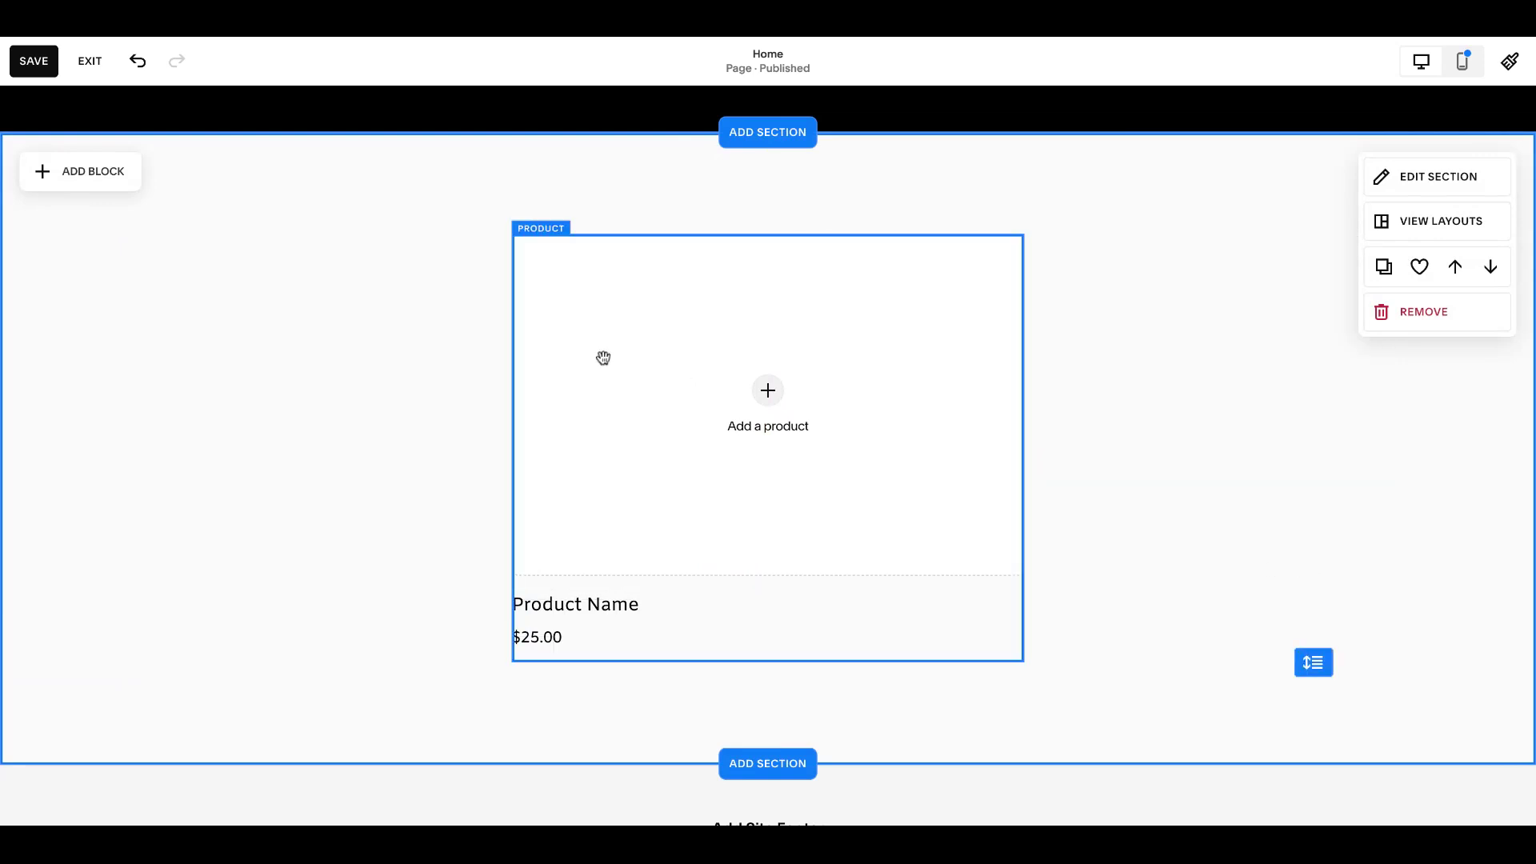
Choose Harvest Moon Cup as the product block's displayed product
left_click(601, 329)
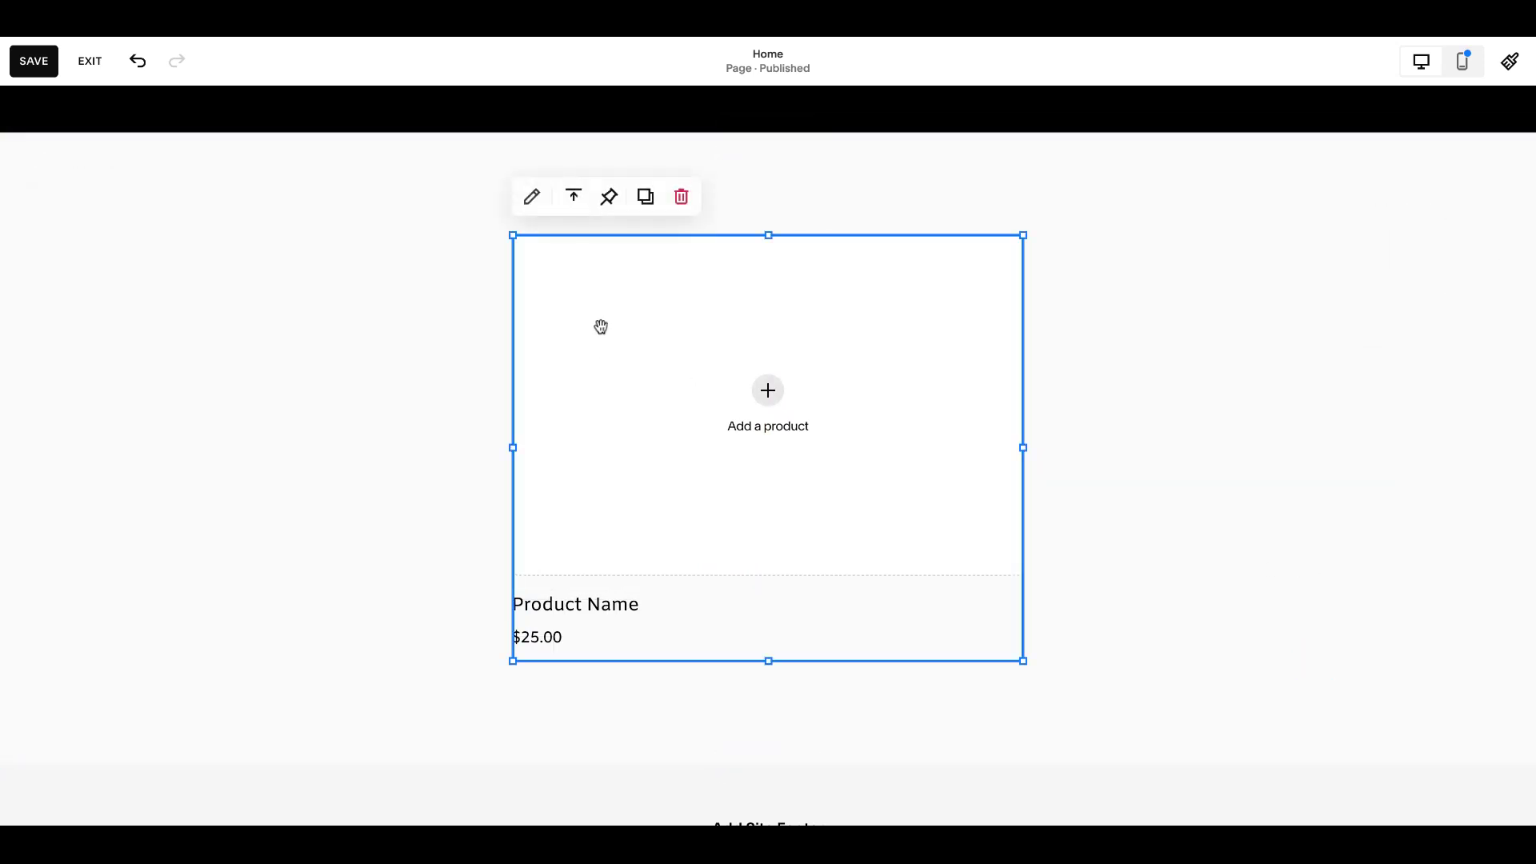
left_click(532, 198)
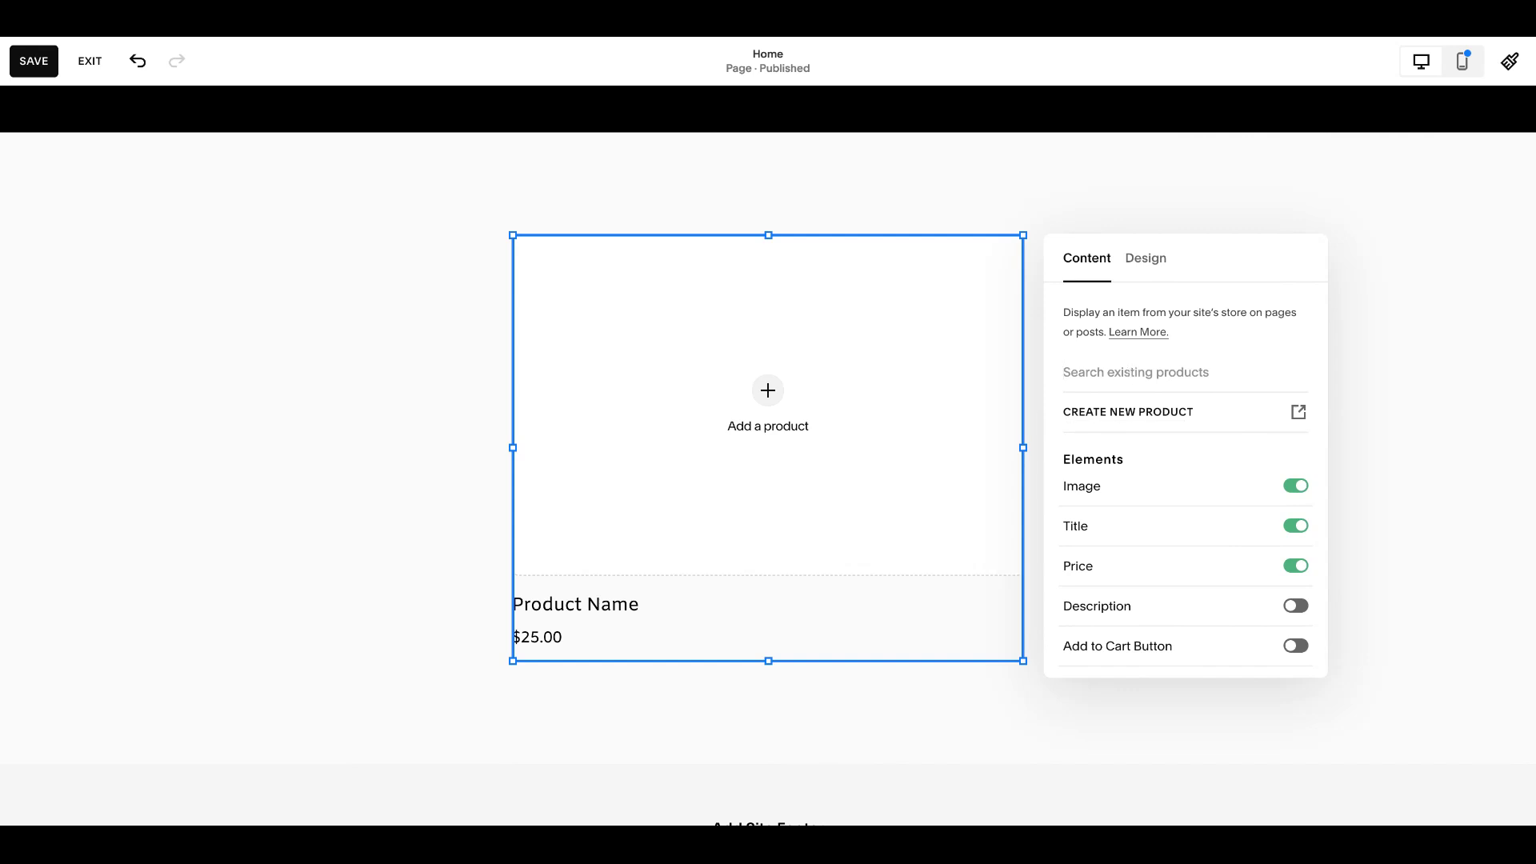
type("a")
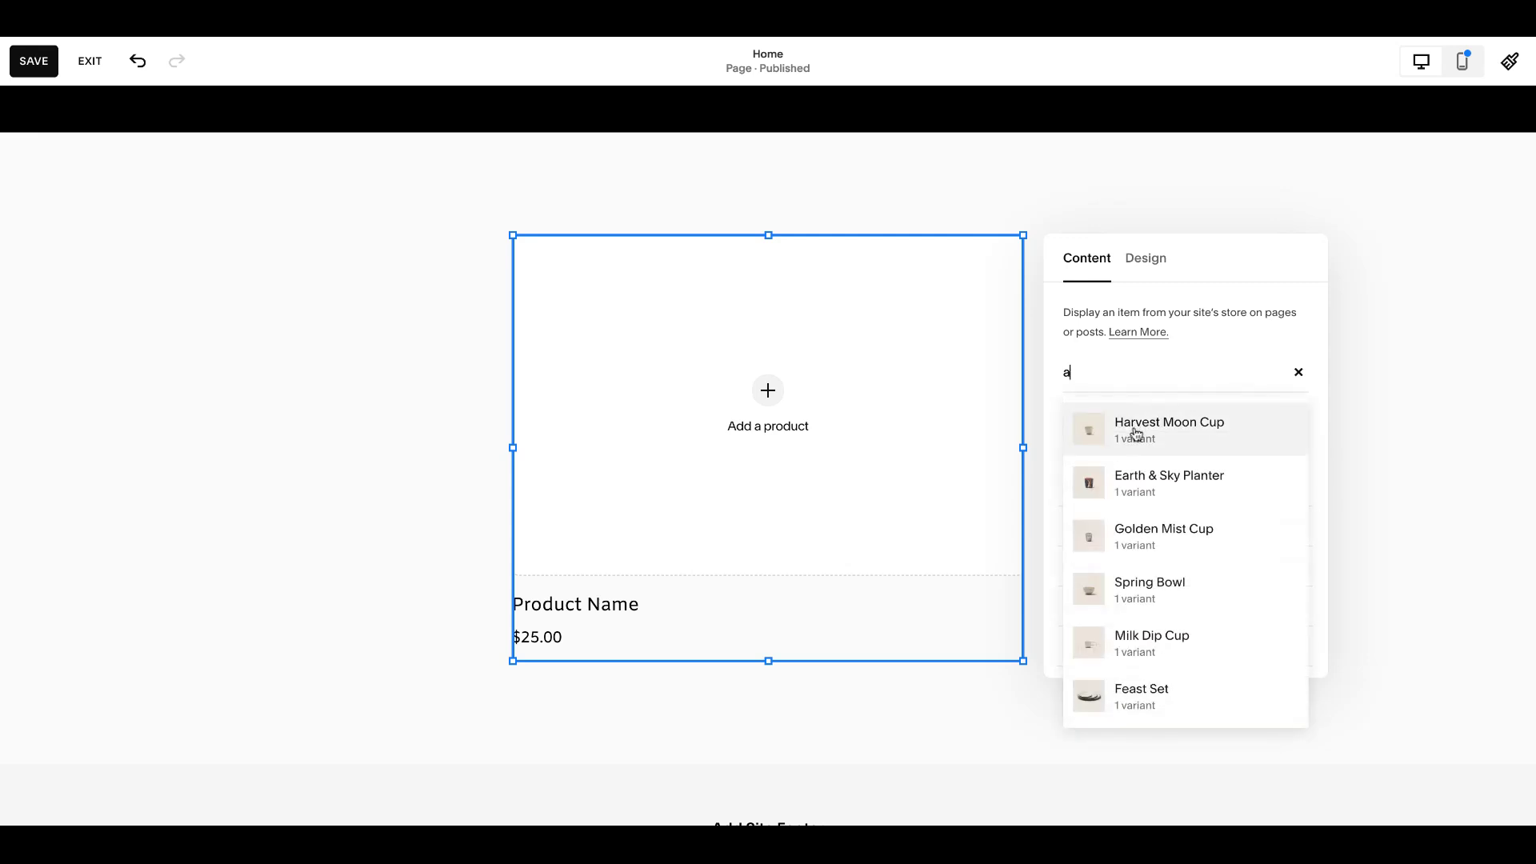
left_click(1136, 434)
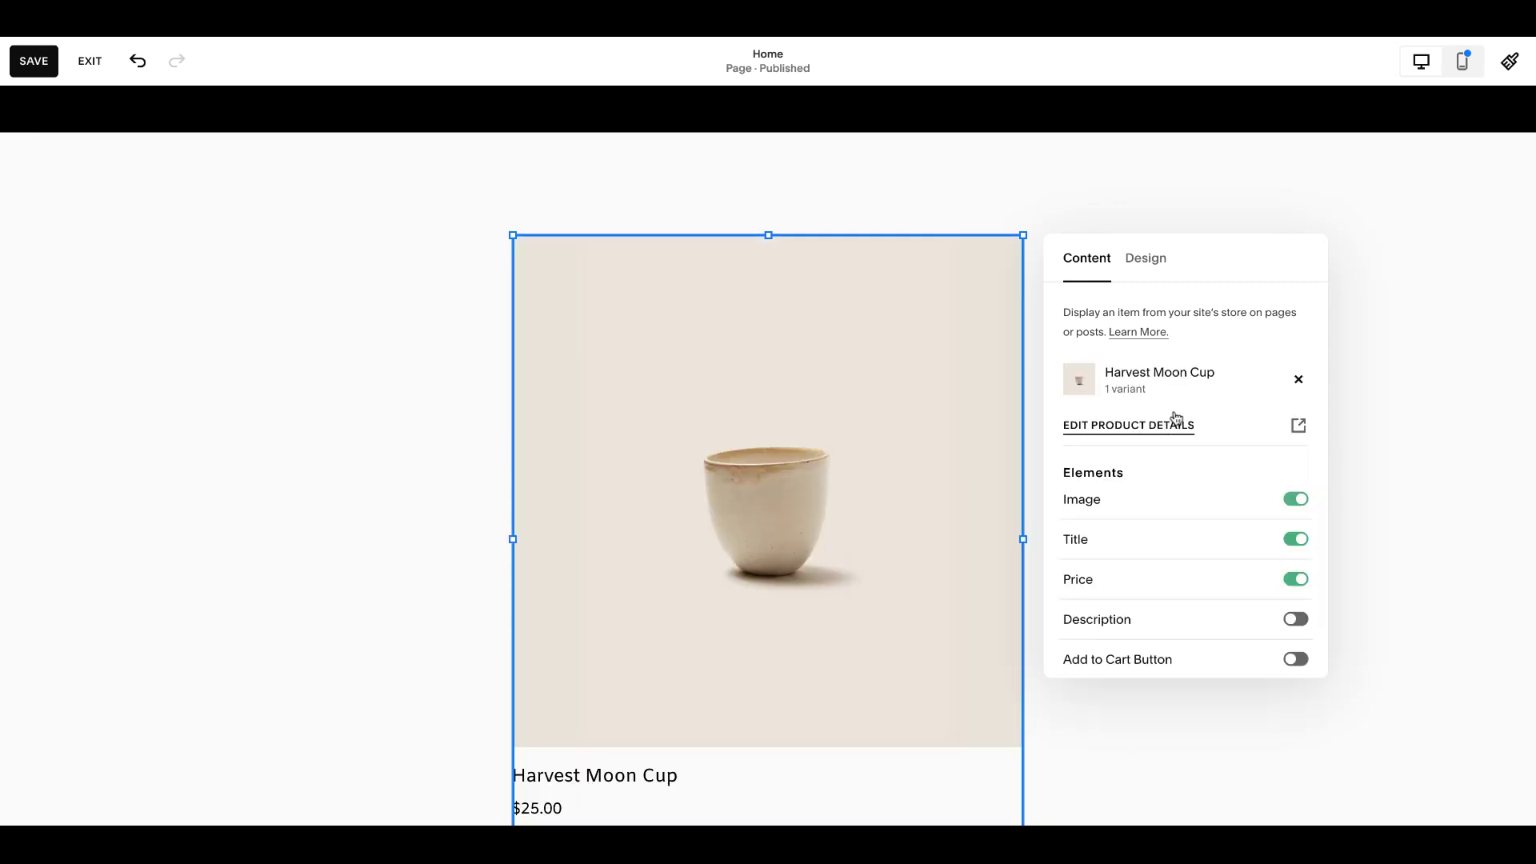
Turn on Description, the Add to Cart button and Product Quick View for the block
scroll(734, 336, "down", 2)
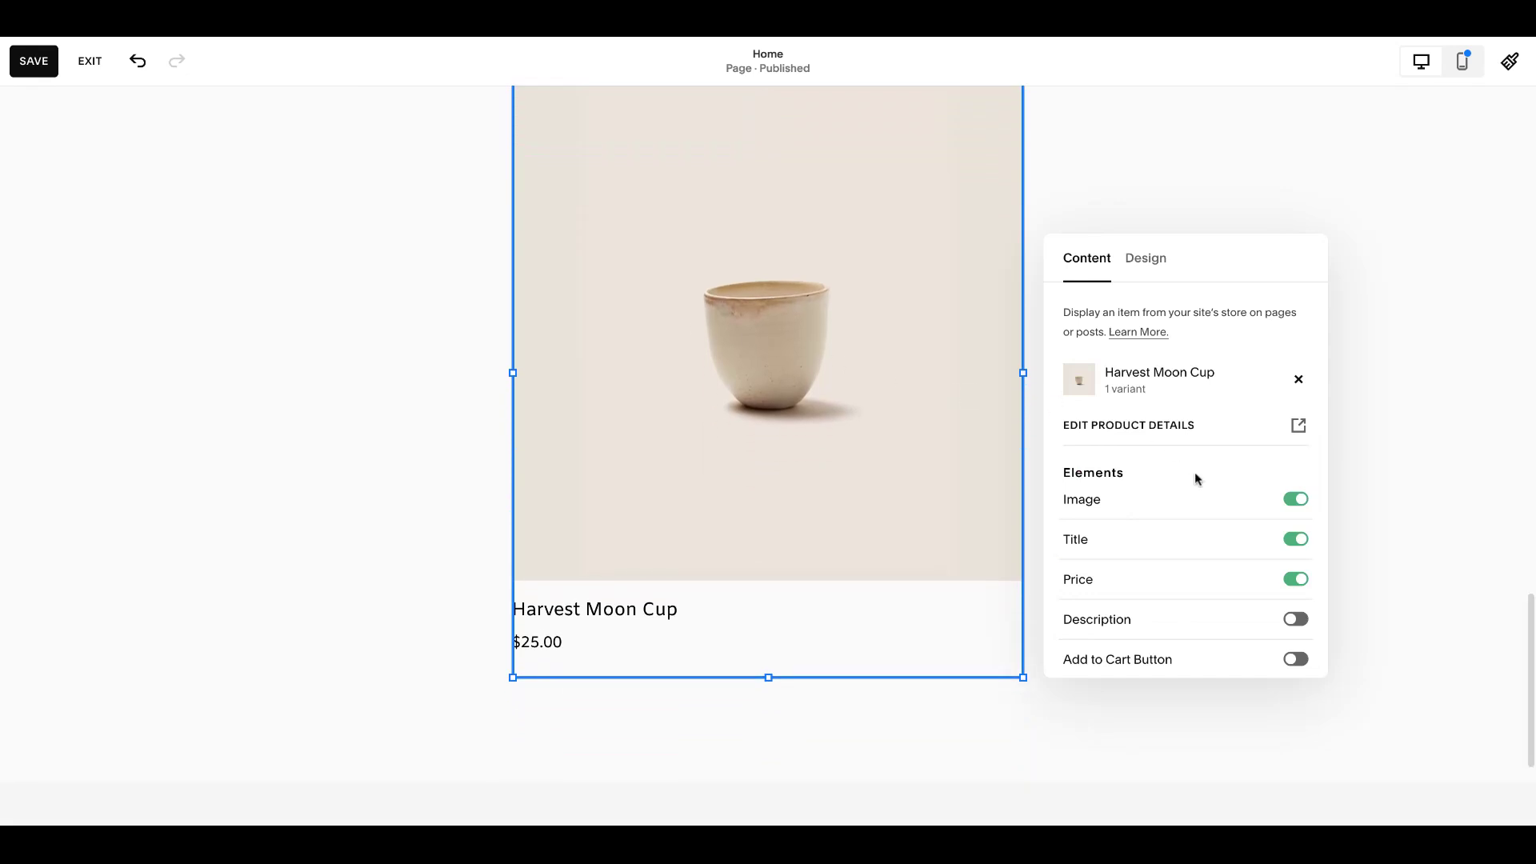
scroll(924, 458, "up", 1)
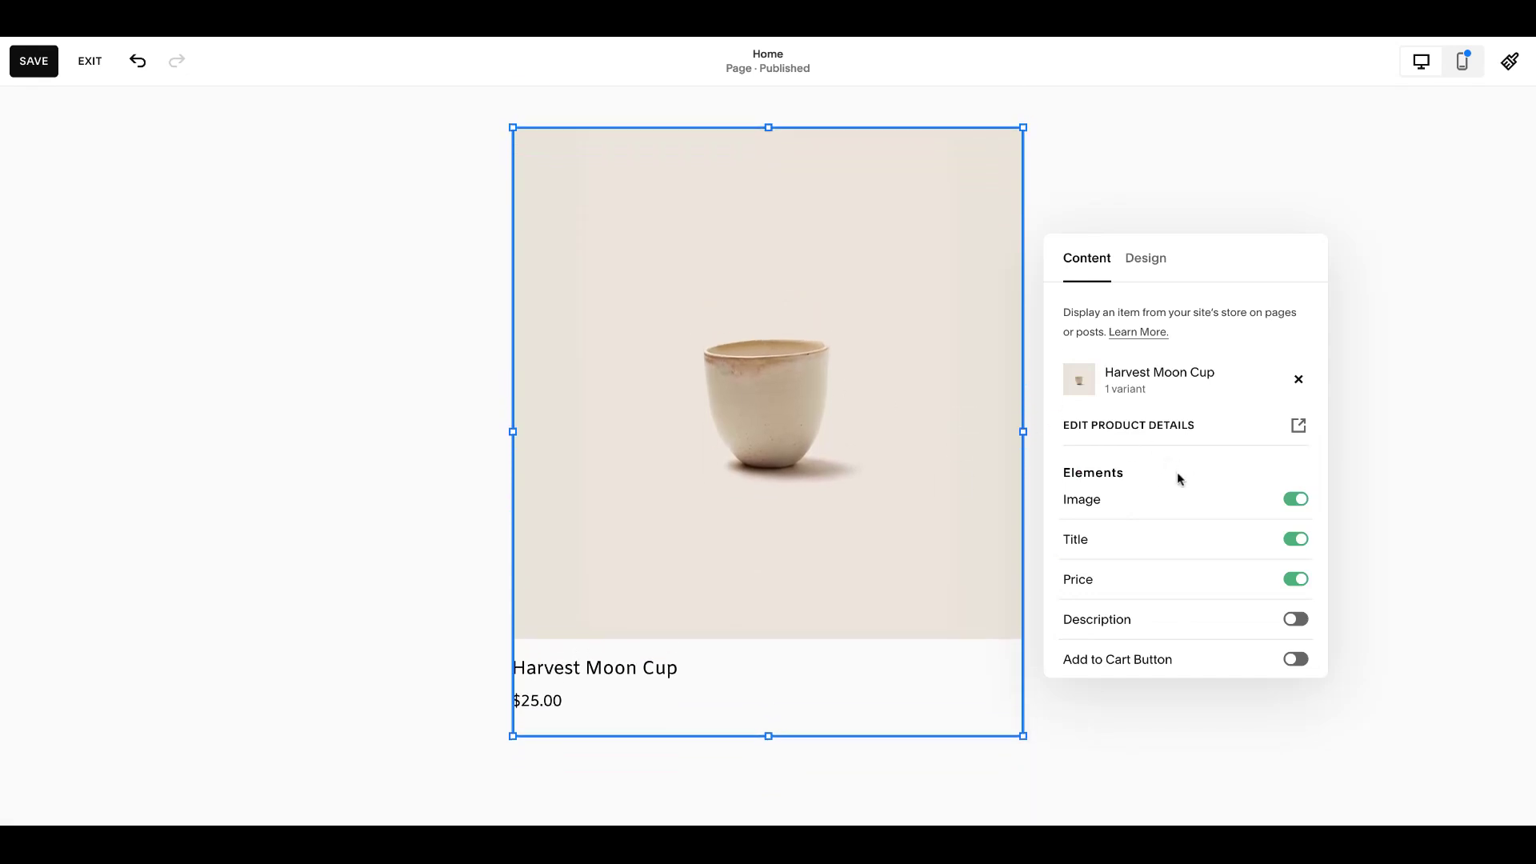
scroll(1178, 472, "down", 1)
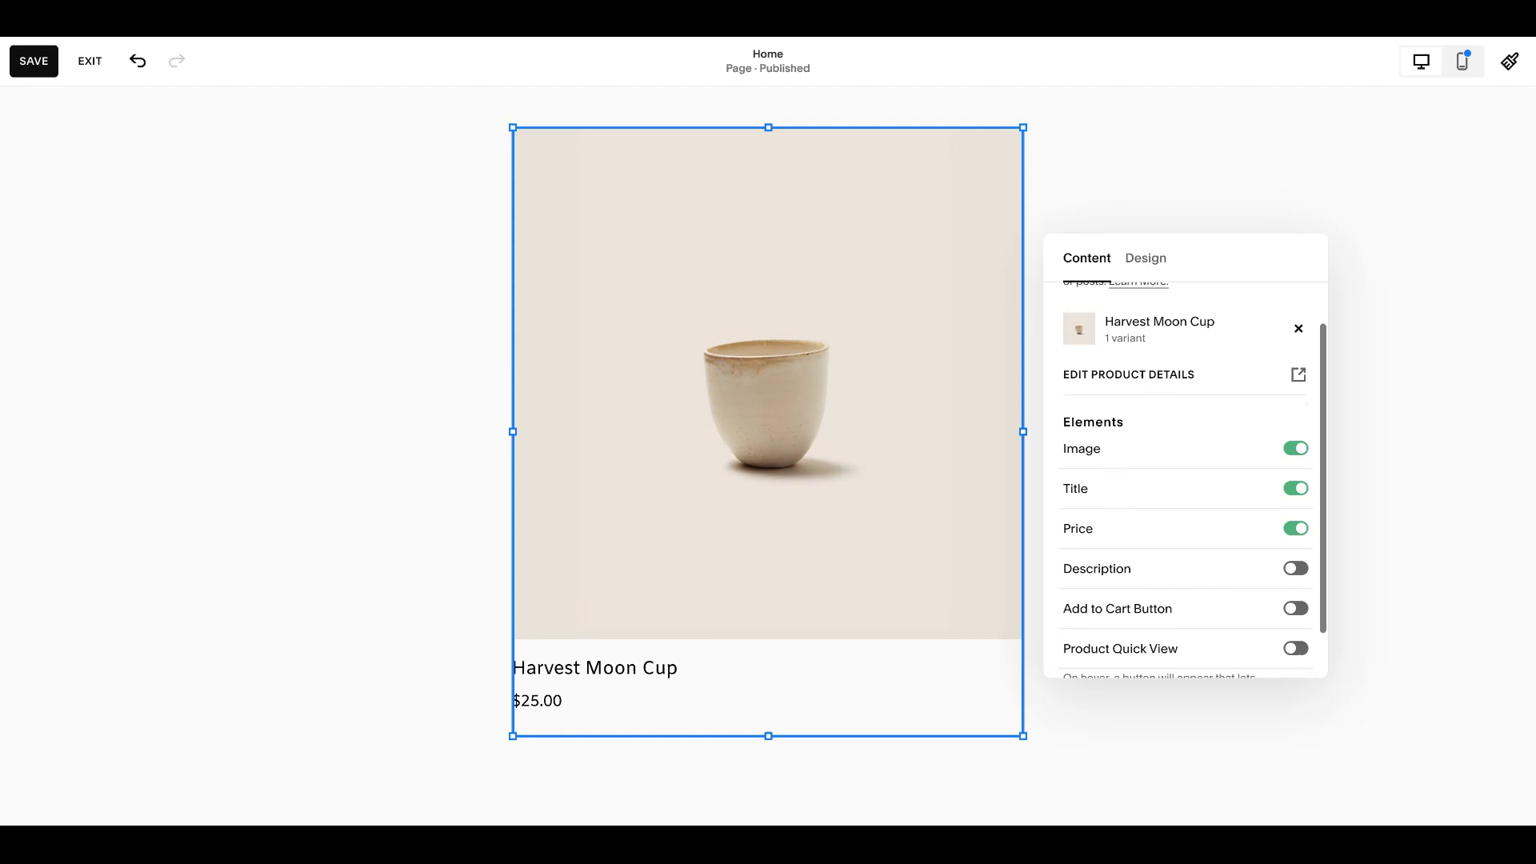
scroll(1168, 447, "down", 1)
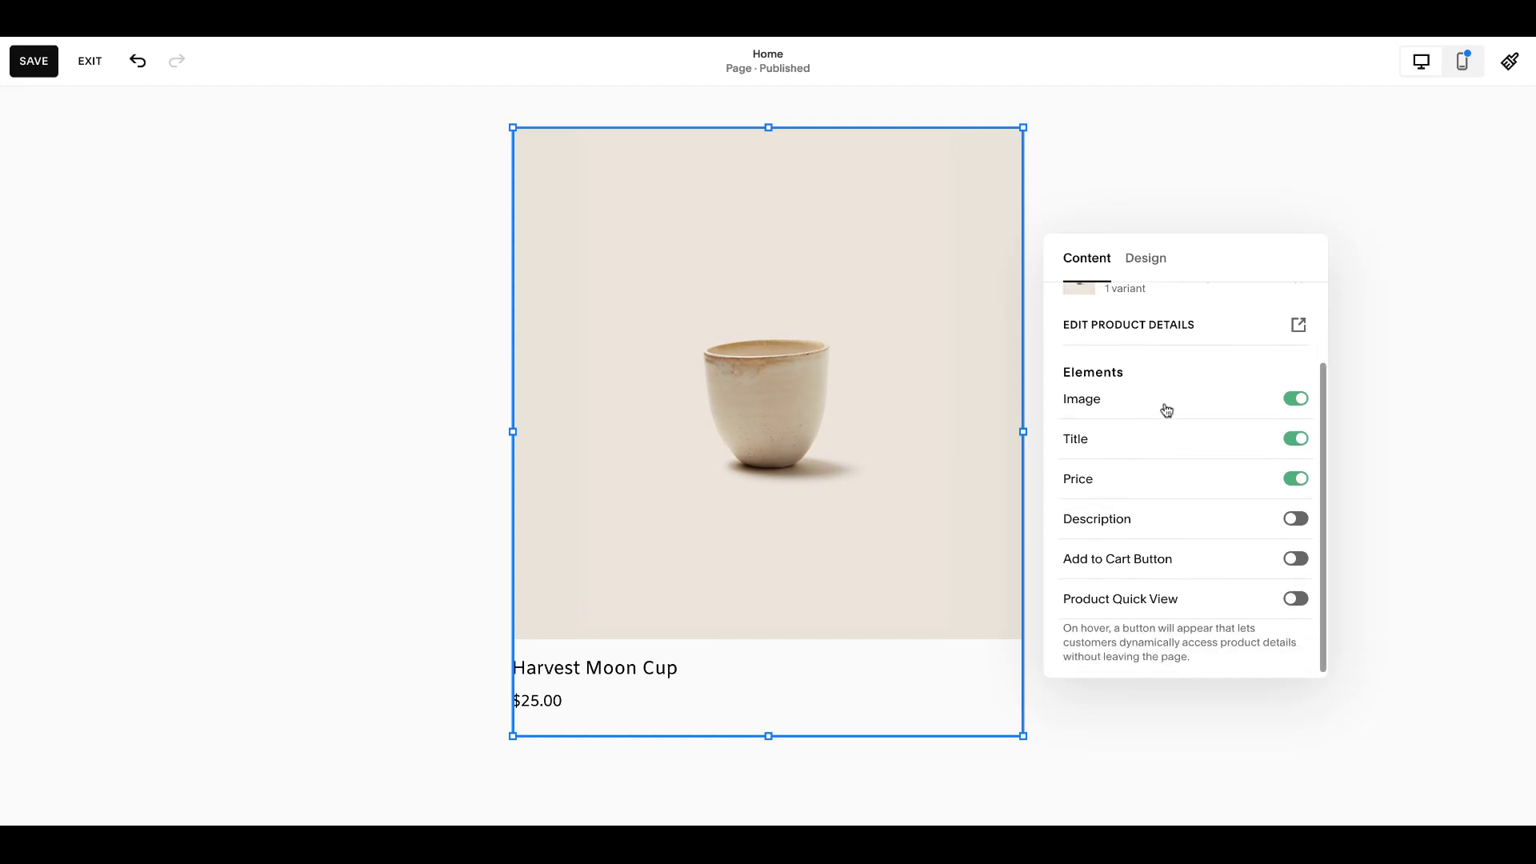
left_click(1184, 526)
left_click(1207, 577)
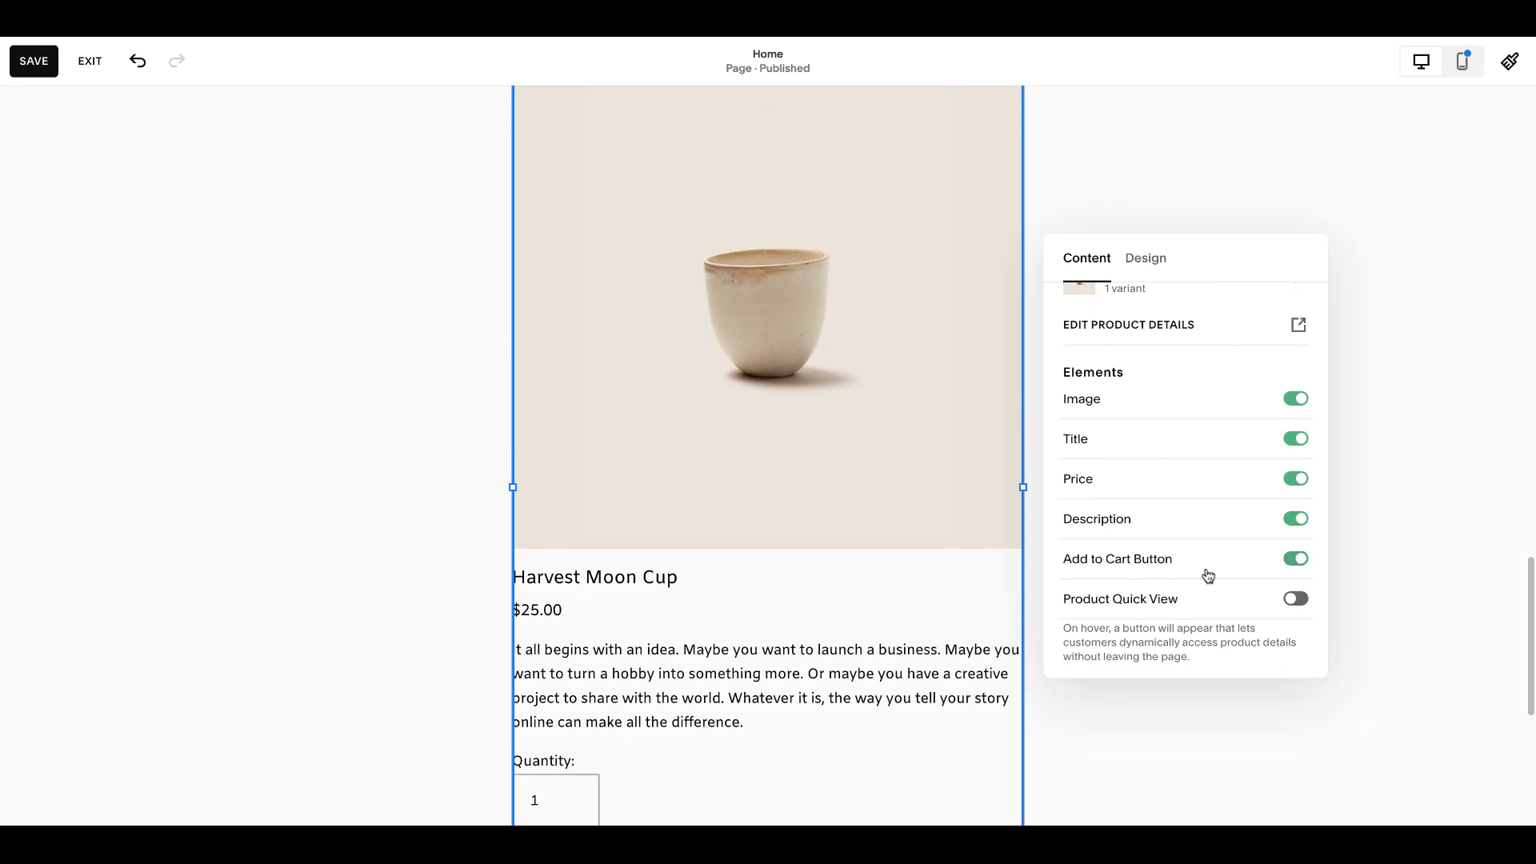
scroll(961, 564, "down", 1)
left_click(1215, 609)
mouse_move(968, 578)
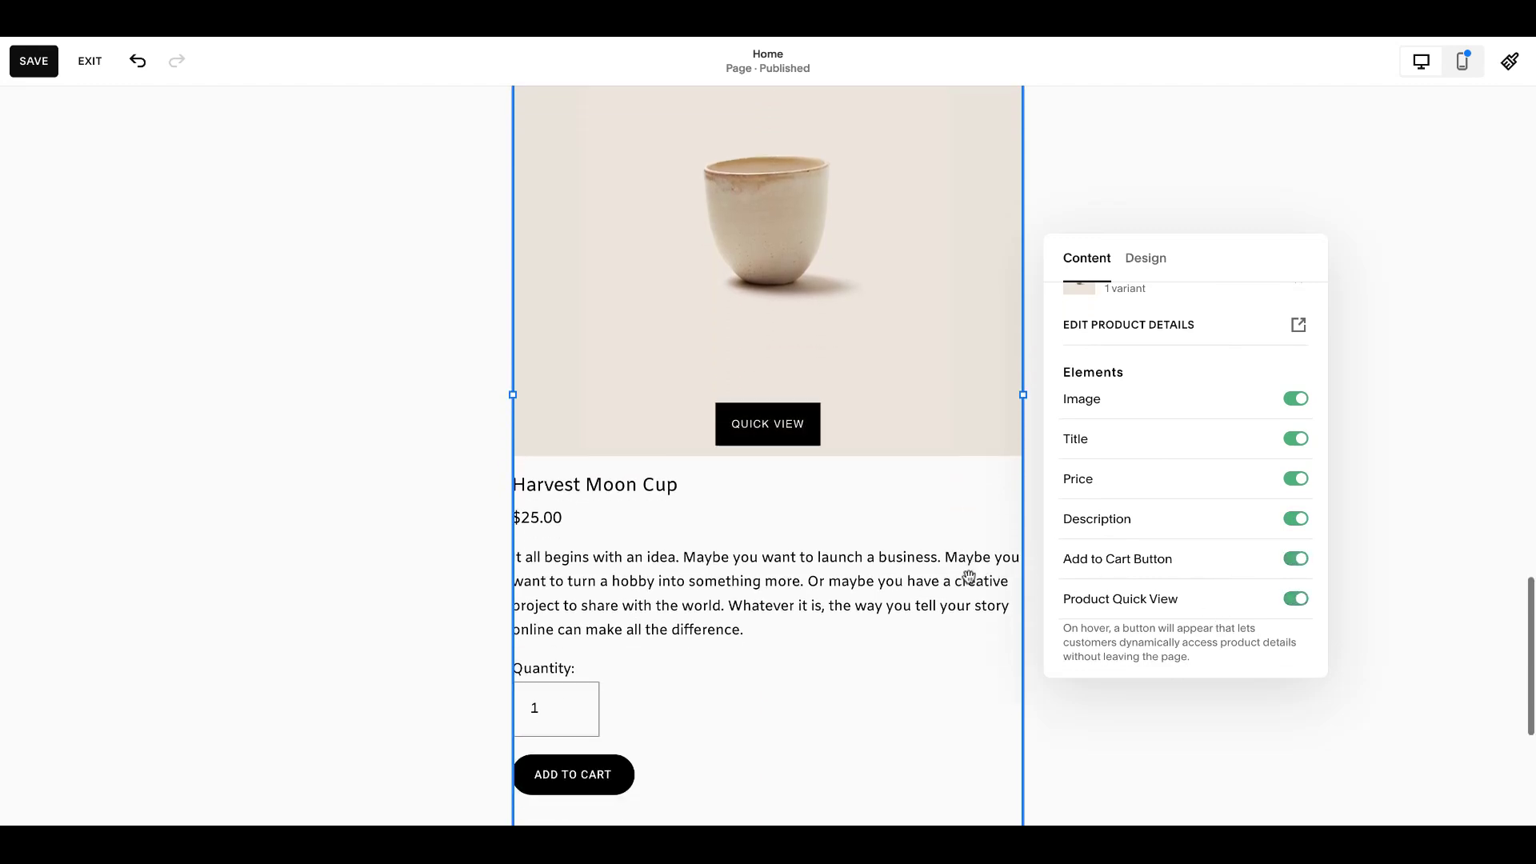
scroll(969, 577, "up", 2)
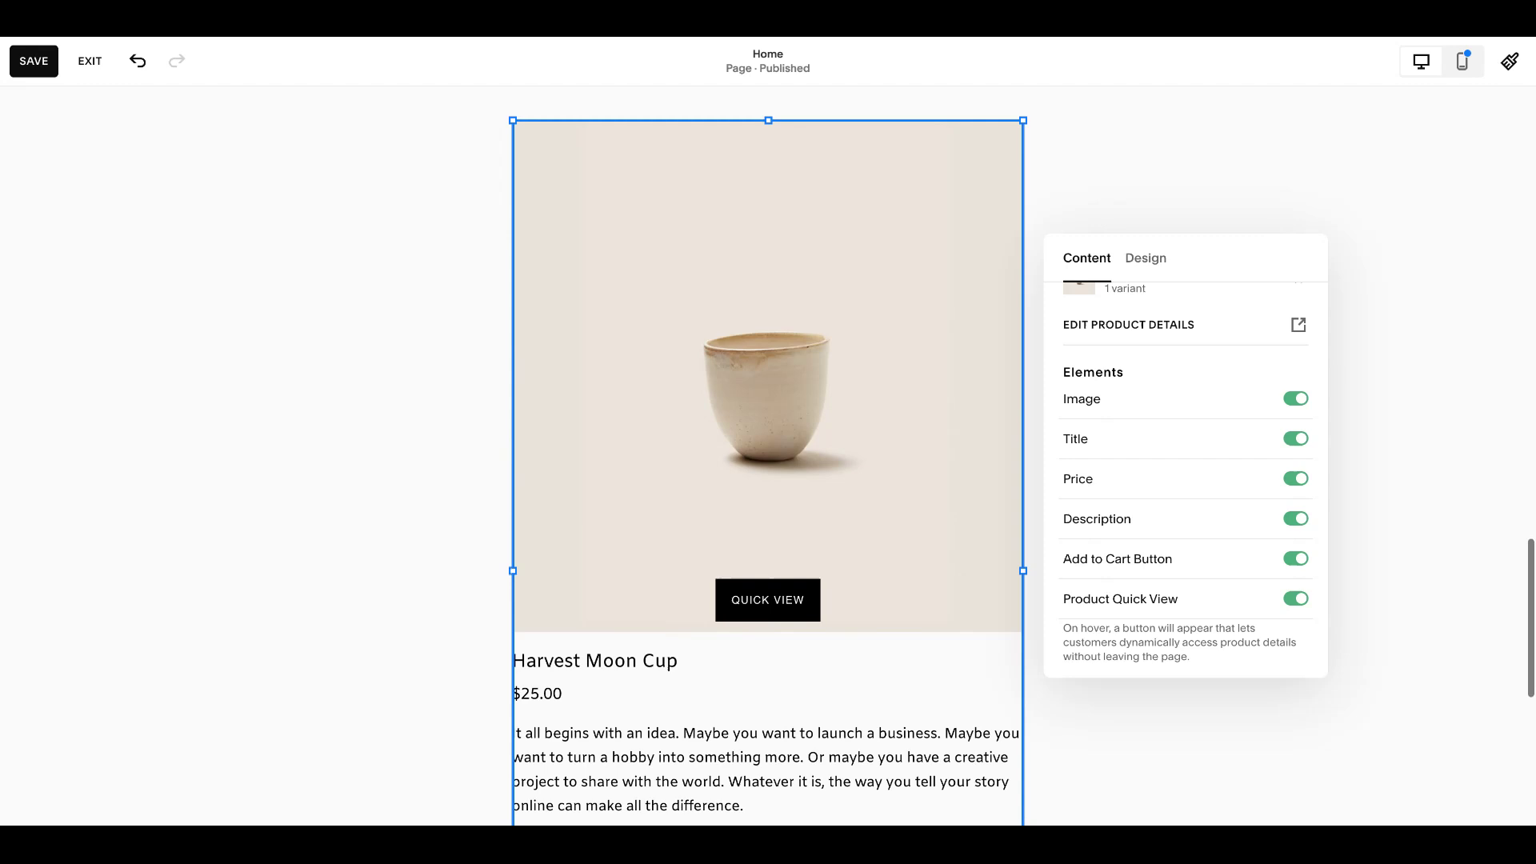
In the block's Design settings, try a circular image shape, then keep the square image
left_click(1149, 268)
scroll(1148, 288, "up", 1)
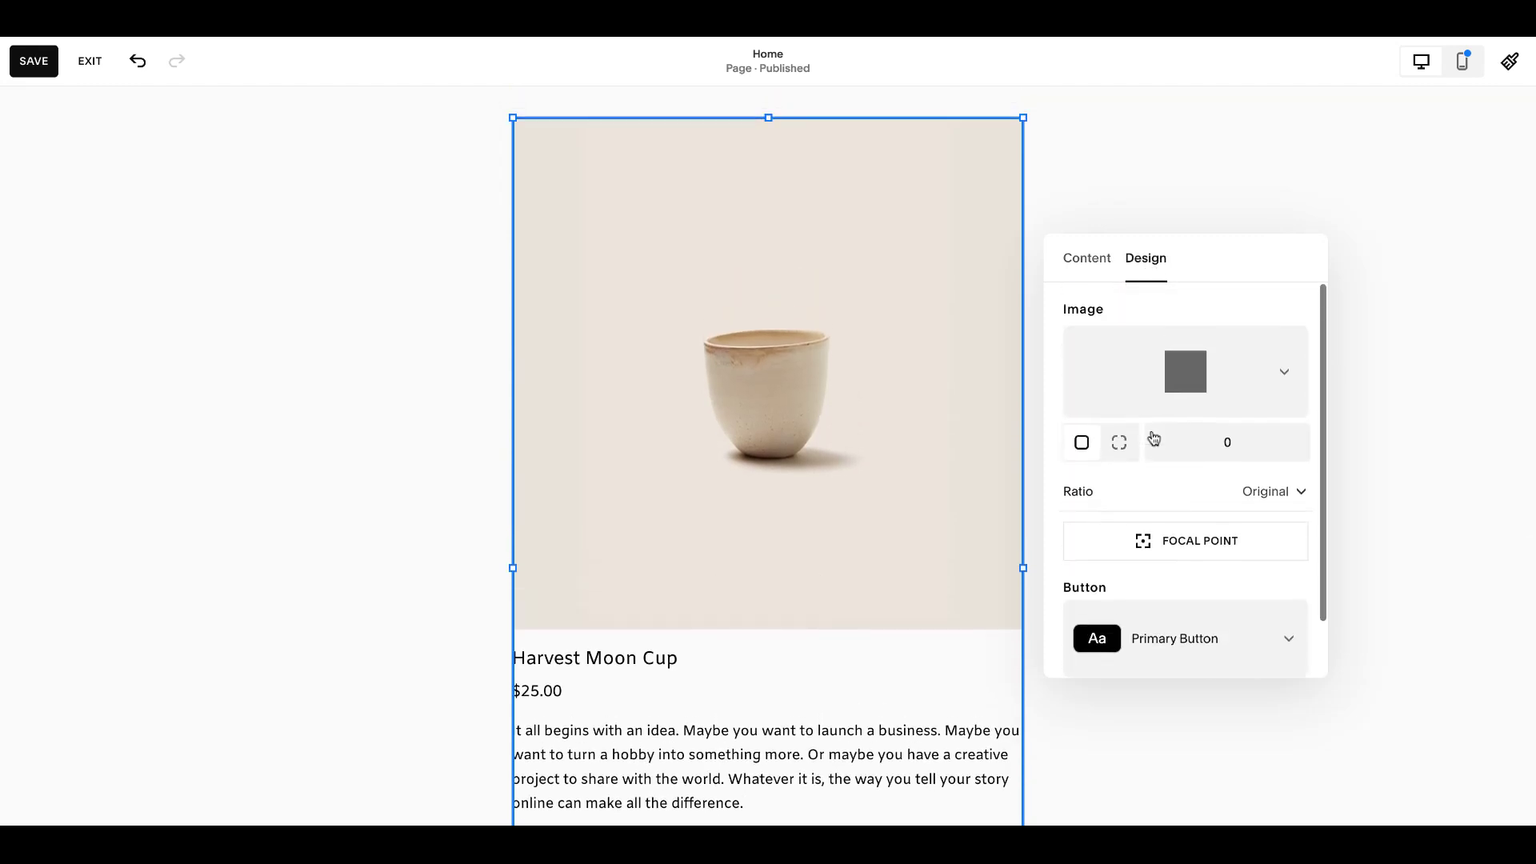
left_click(1252, 369)
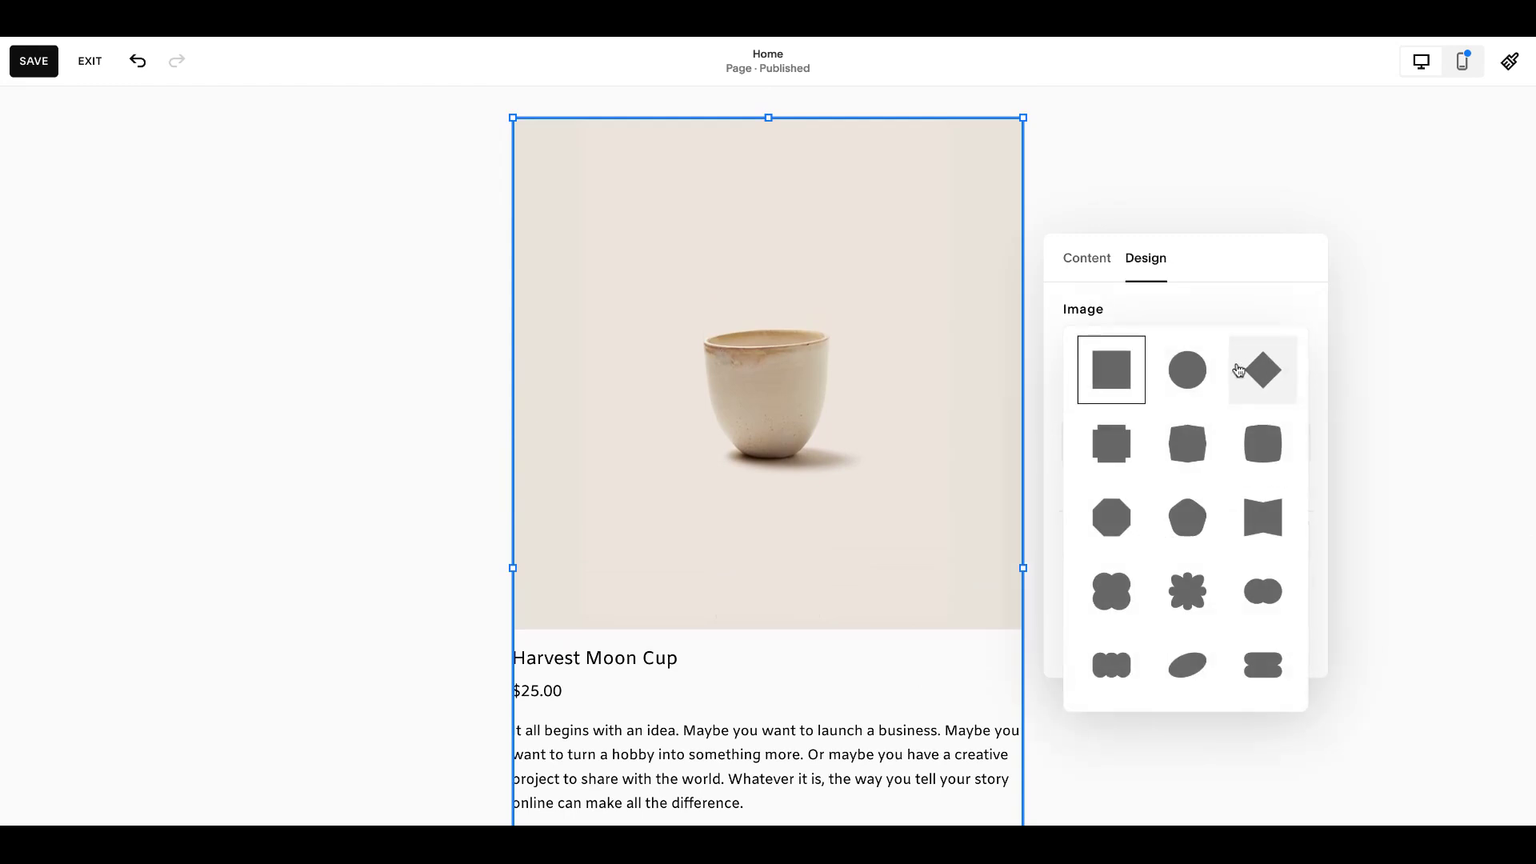
left_click(1193, 376)
left_click(1210, 376)
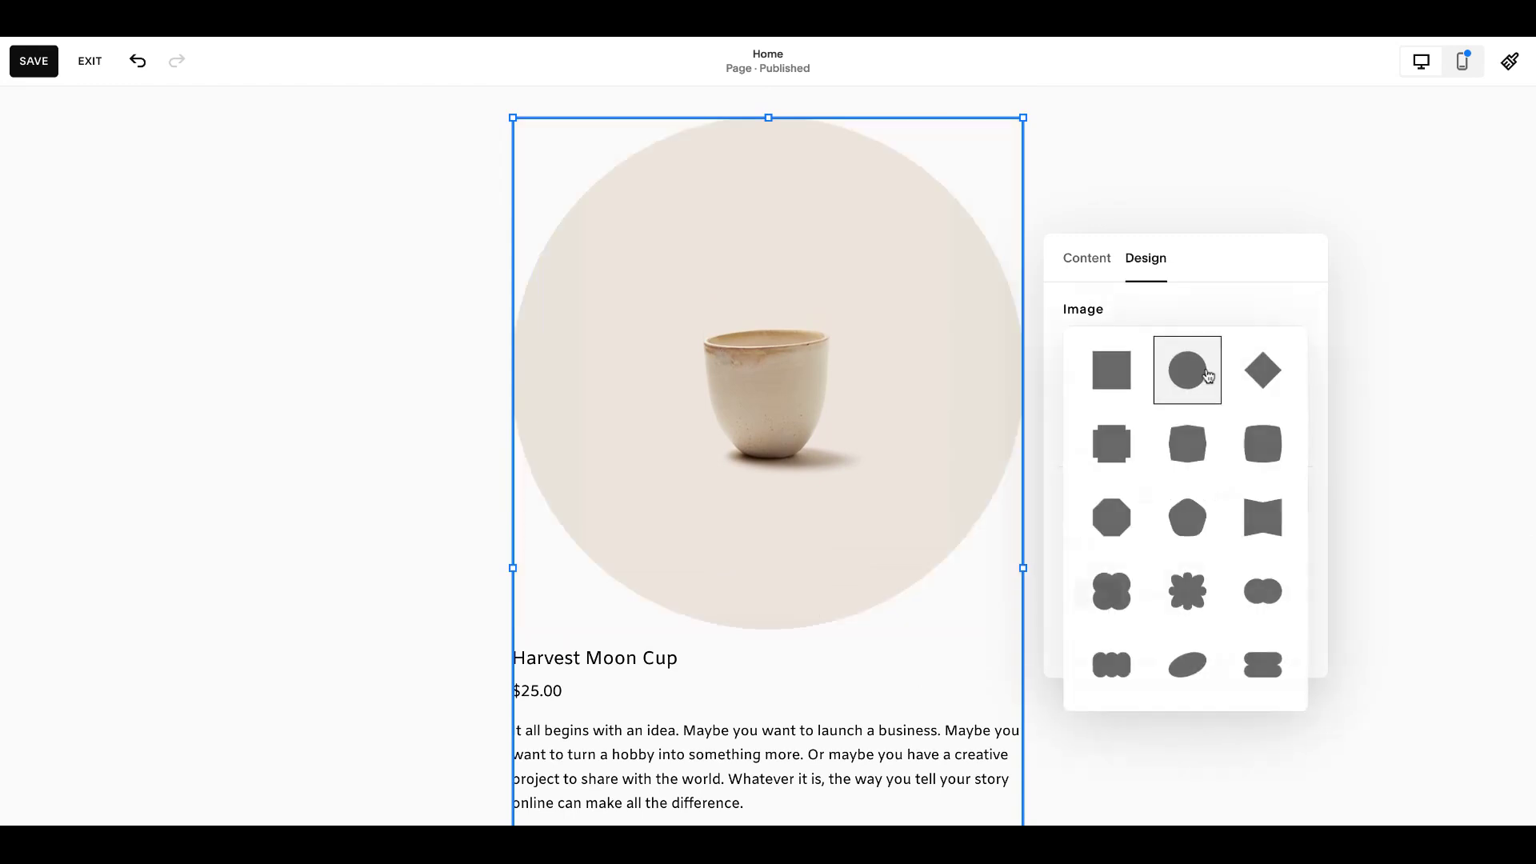
left_click(1111, 368)
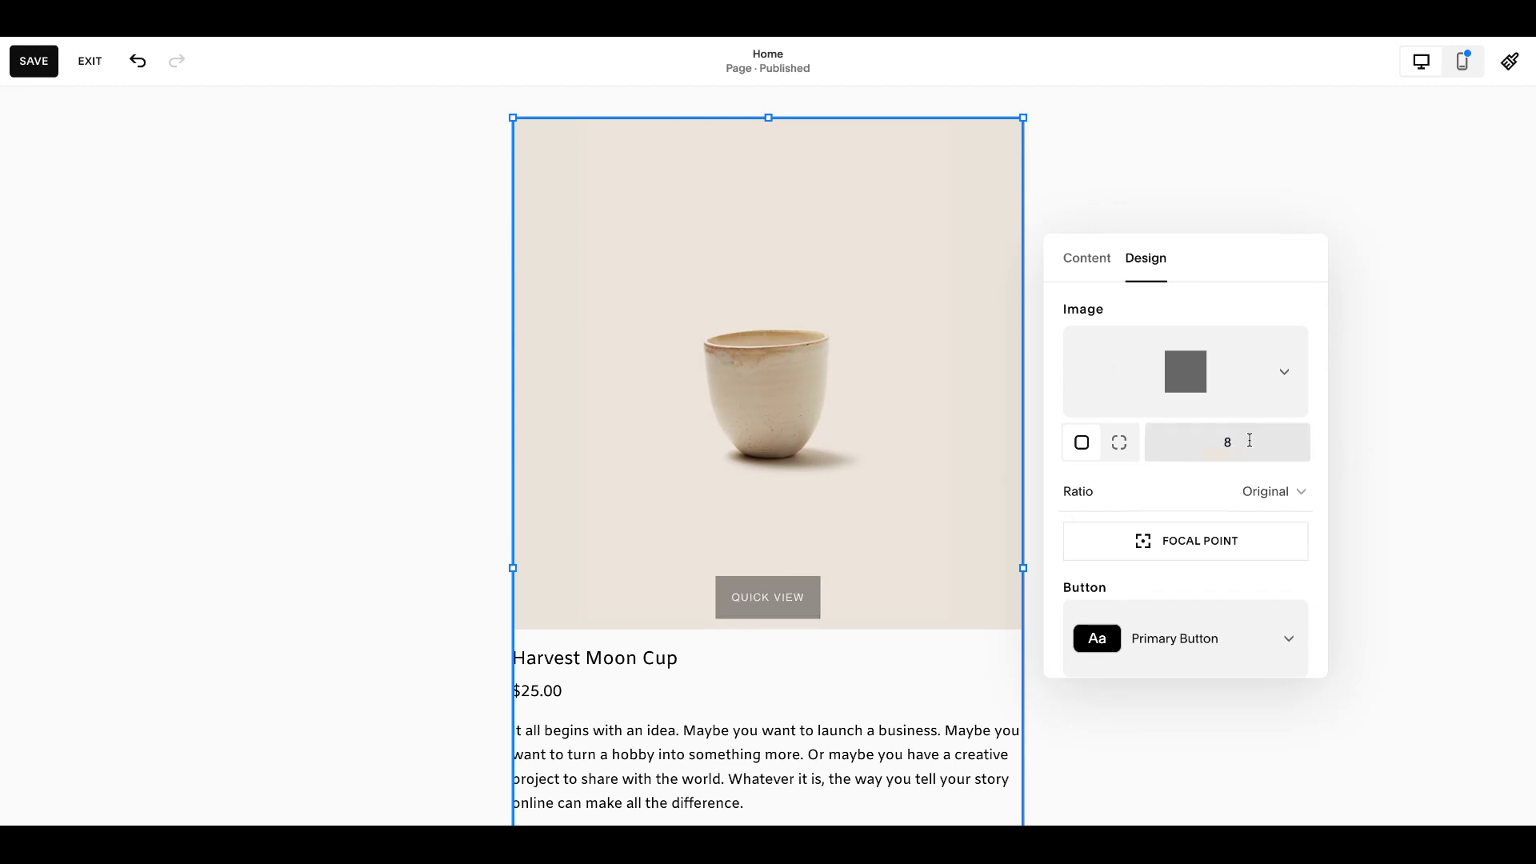
double_click(1231, 443)
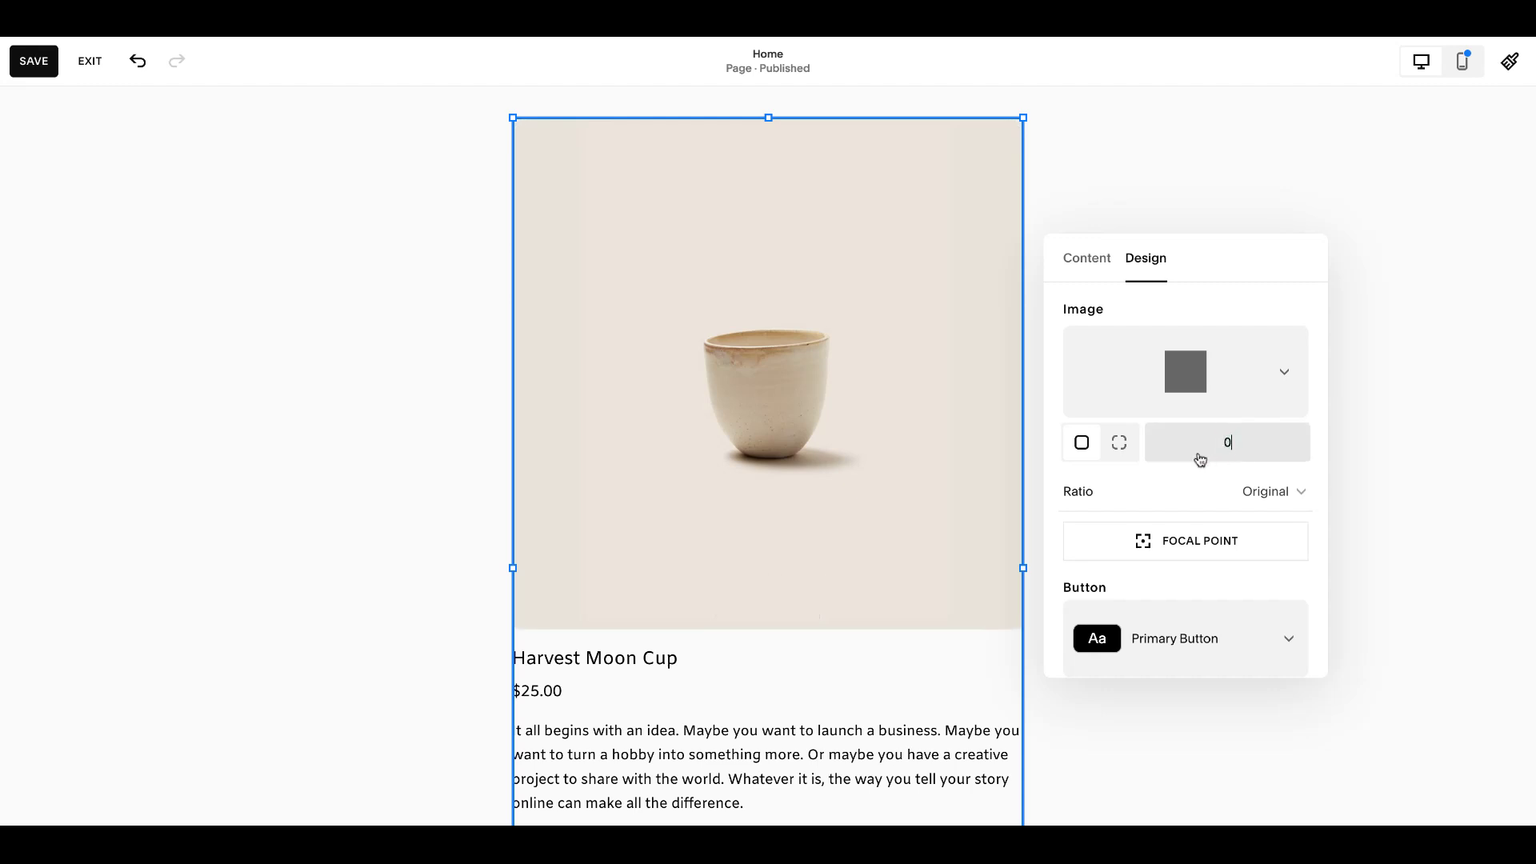
scroll(1201, 480, "down", 1)
left_click(1193, 487)
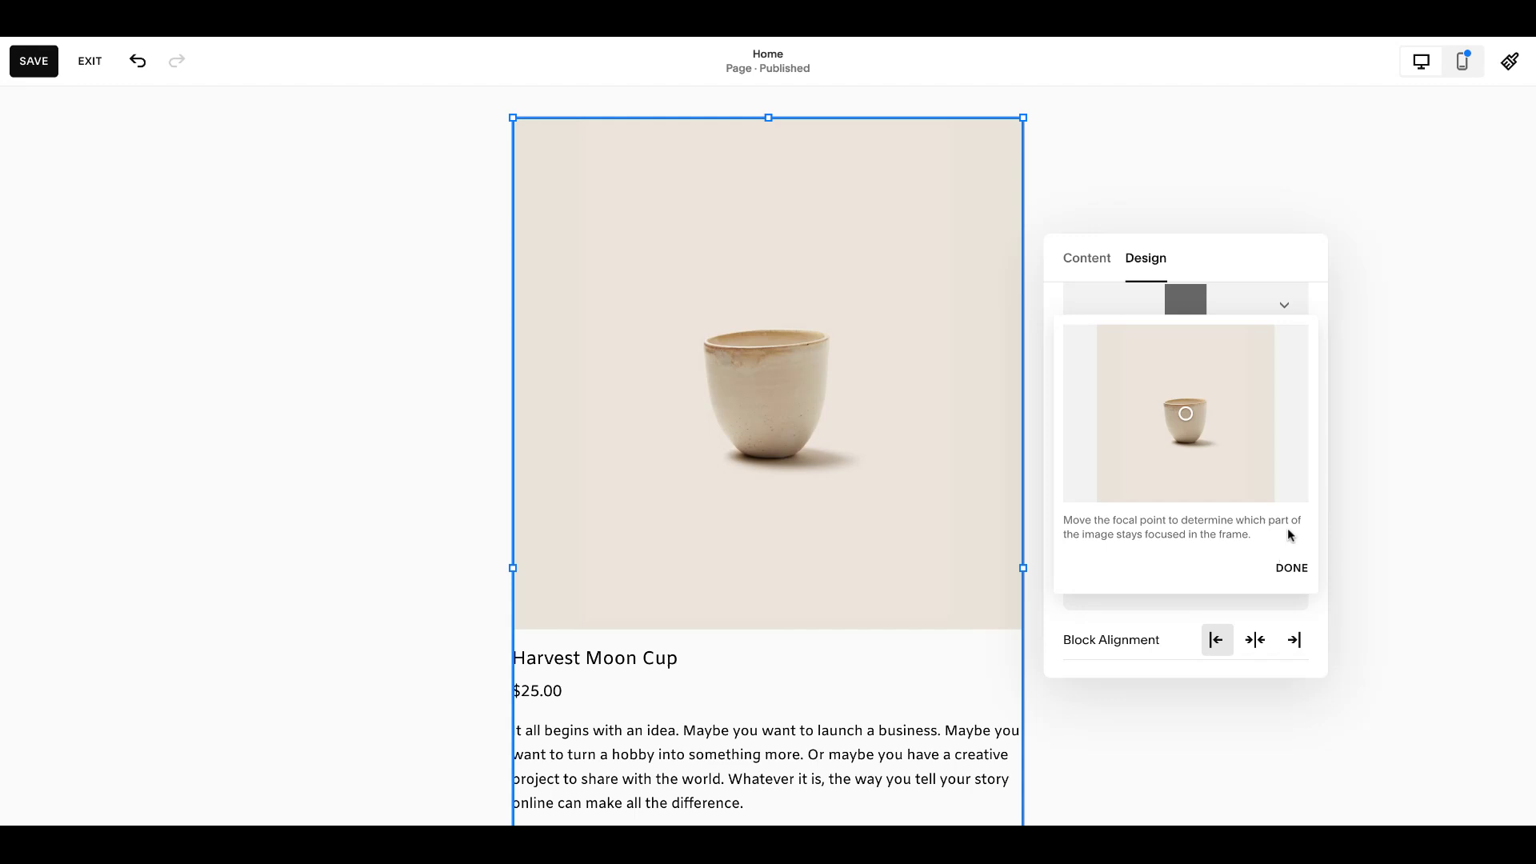
left_click(1290, 570)
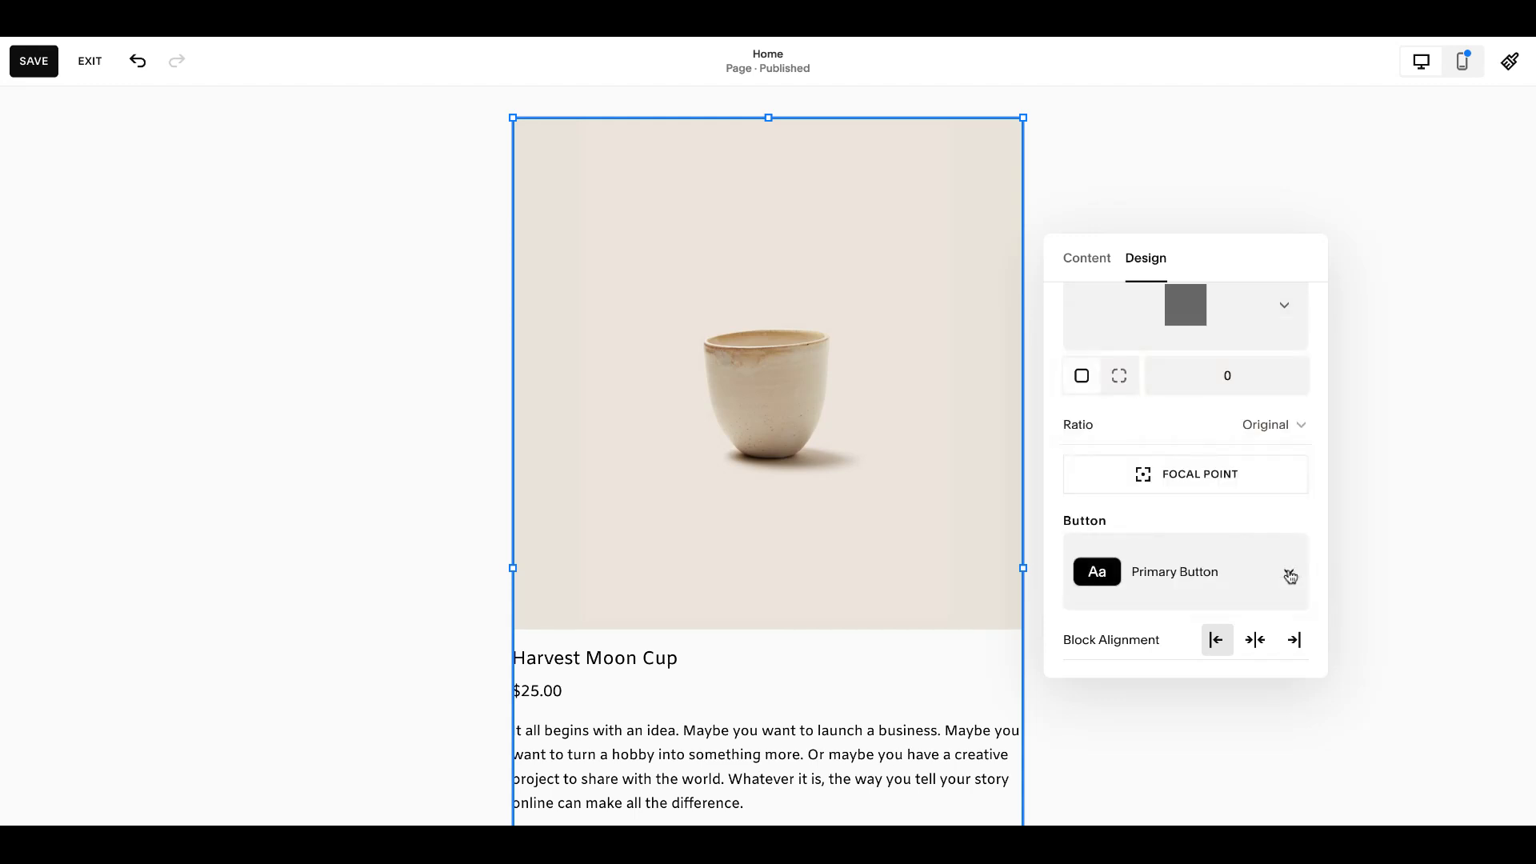
Keep the Primary Button style after trying Secondary, and centre-align the block's contents
left_click(1247, 560)
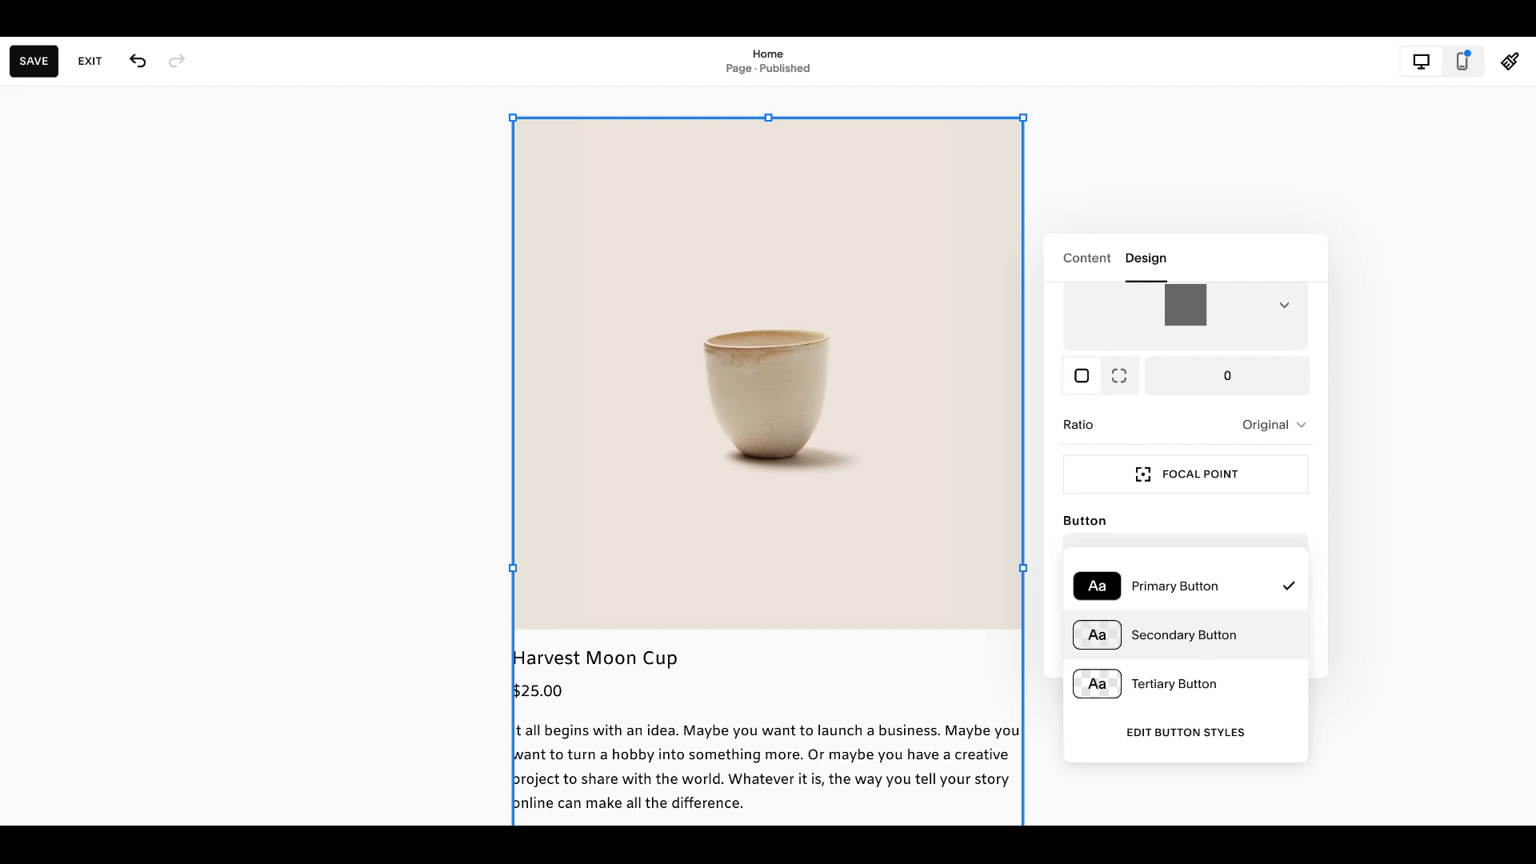
left_click(1184, 635)
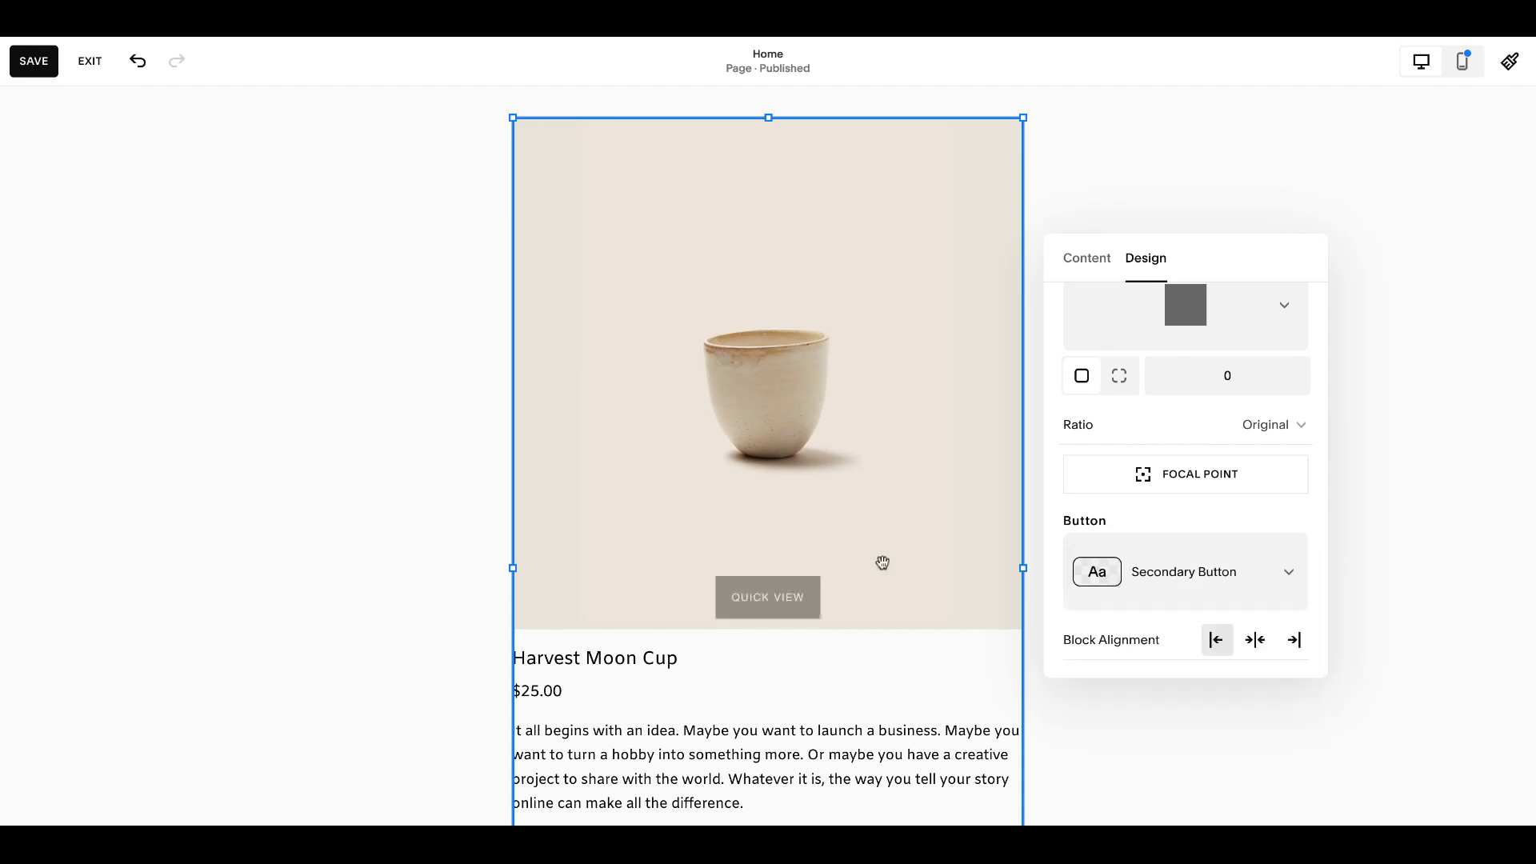
scroll(881, 563, "down", 3)
left_click(1207, 575)
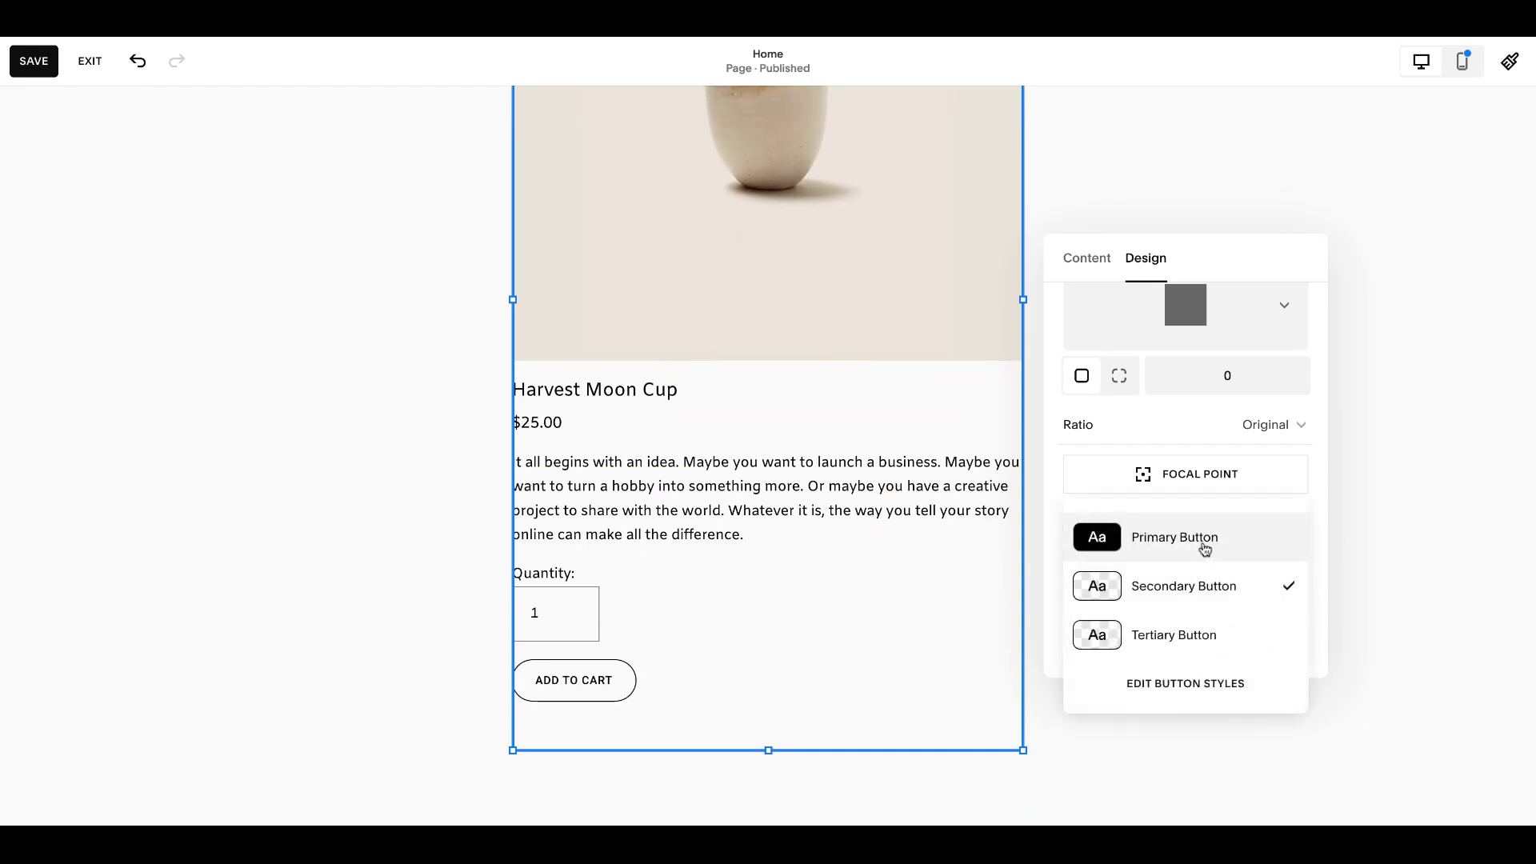
left_click(1205, 537)
left_click(1256, 643)
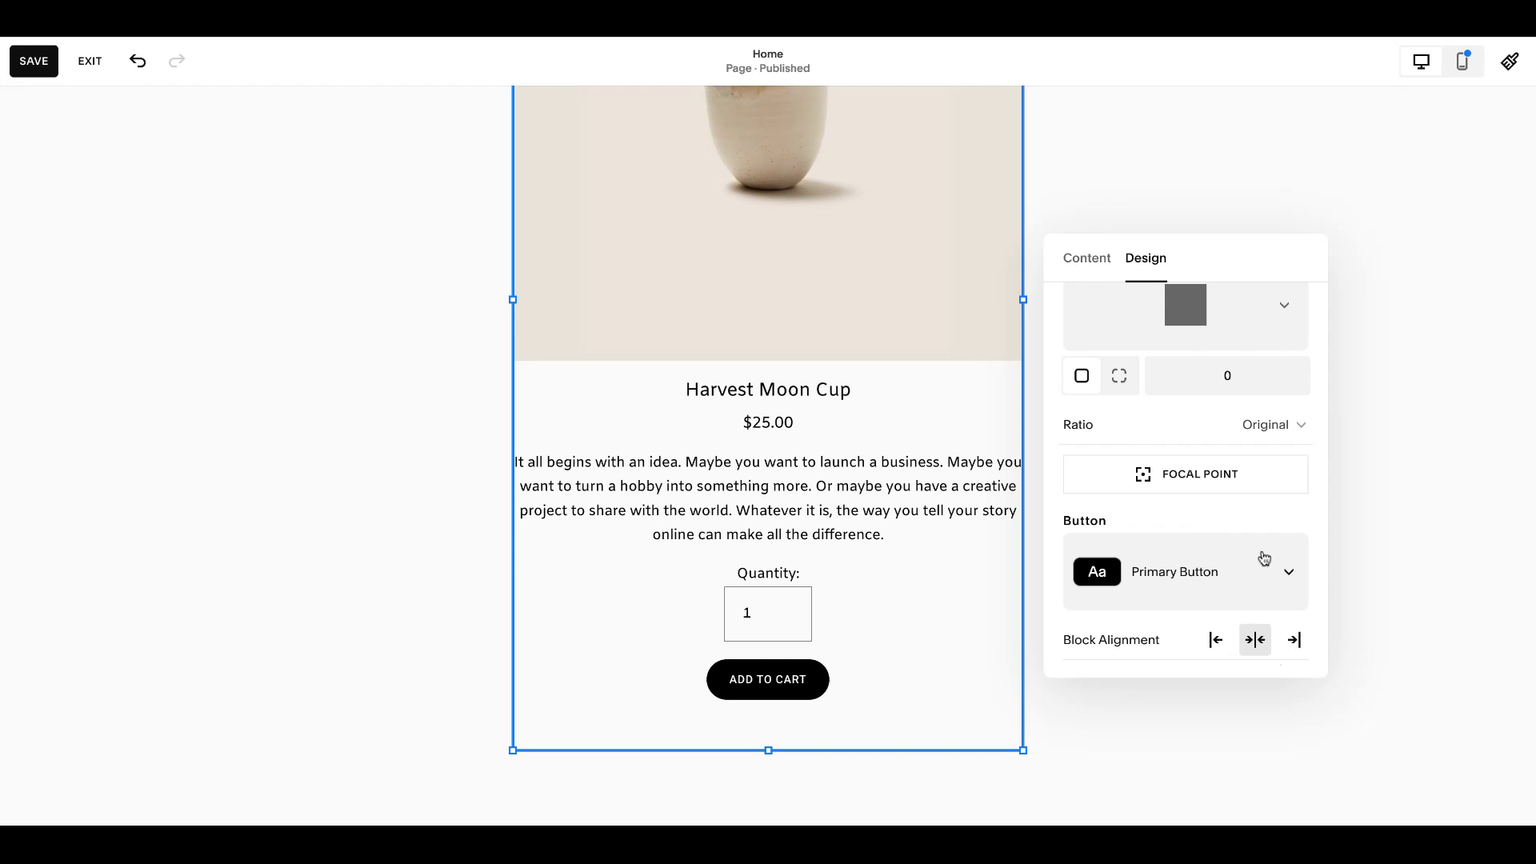
left_click(1393, 533)
Shrink the Harvest Moon Cup block by its corner handle and save the page
scroll(1352, 516, "up", 3)
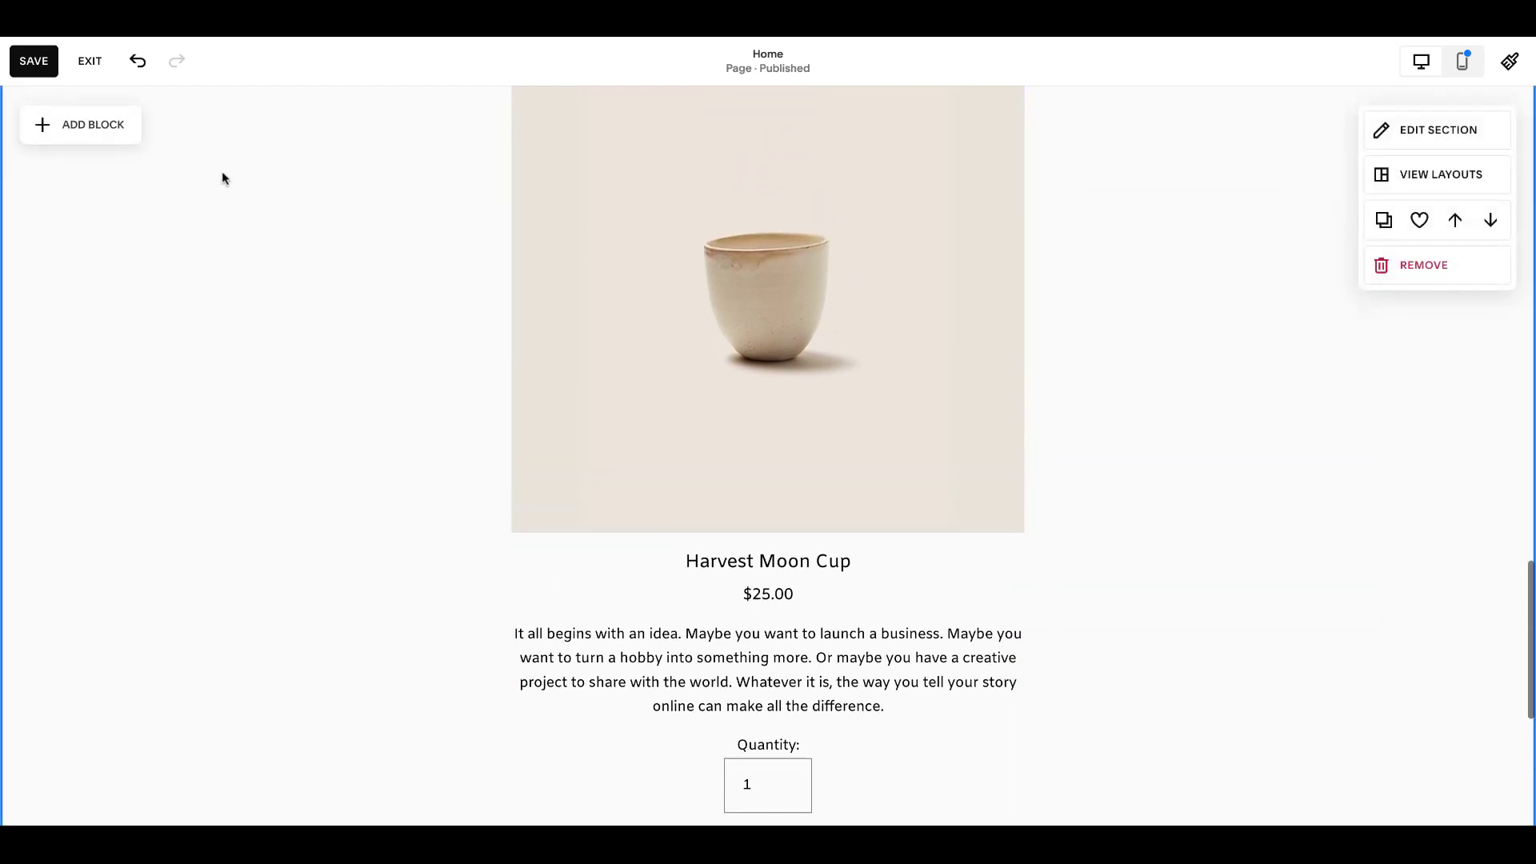
left_click(26, 51)
left_click(828, 324)
scroll(754, 661, "down", 3)
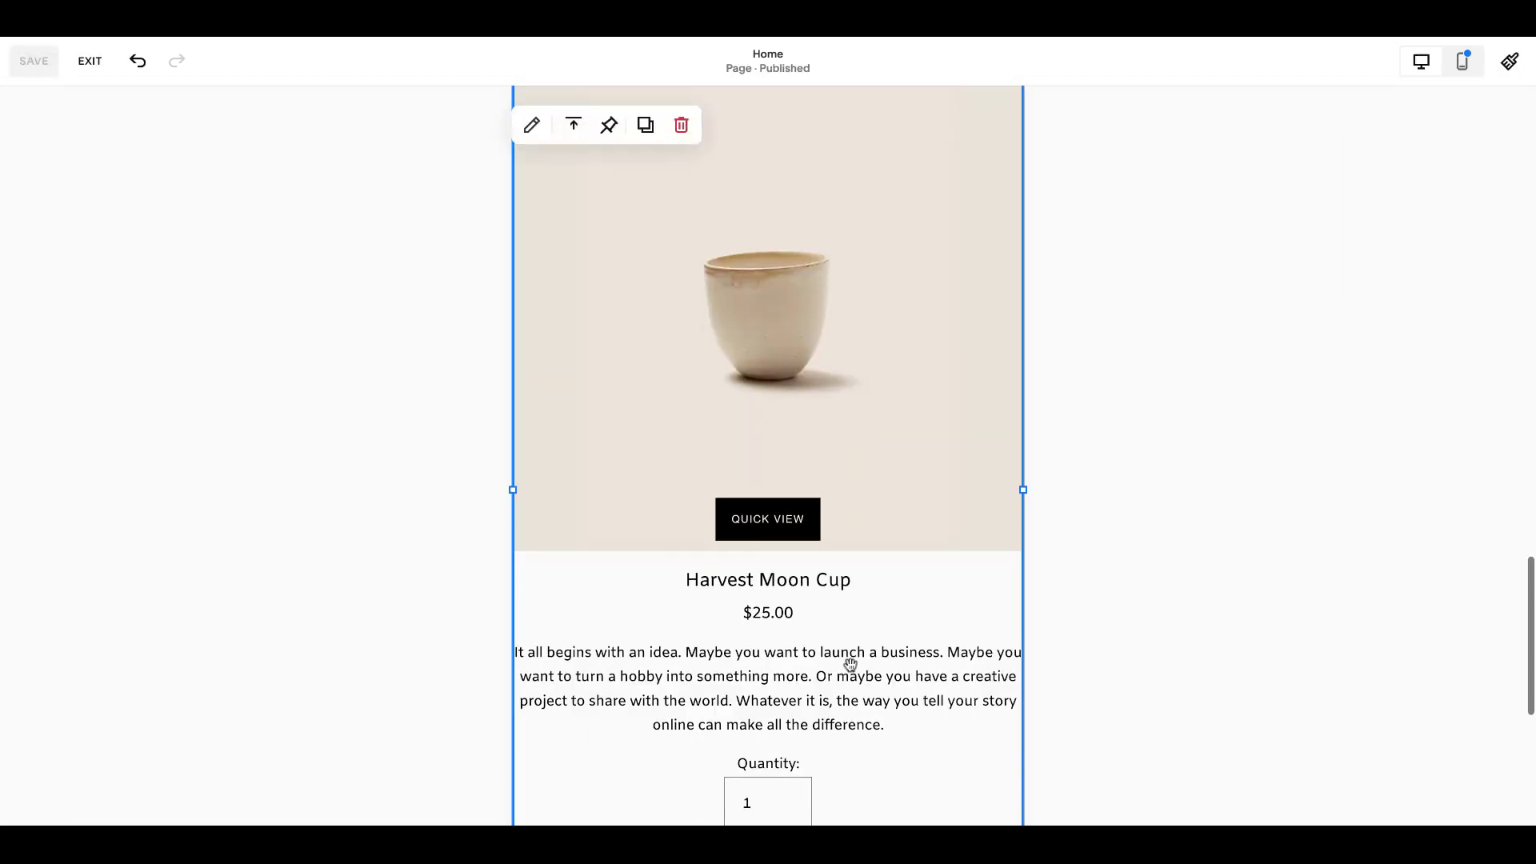
left_click_drag(1024, 744, 1022, 744)
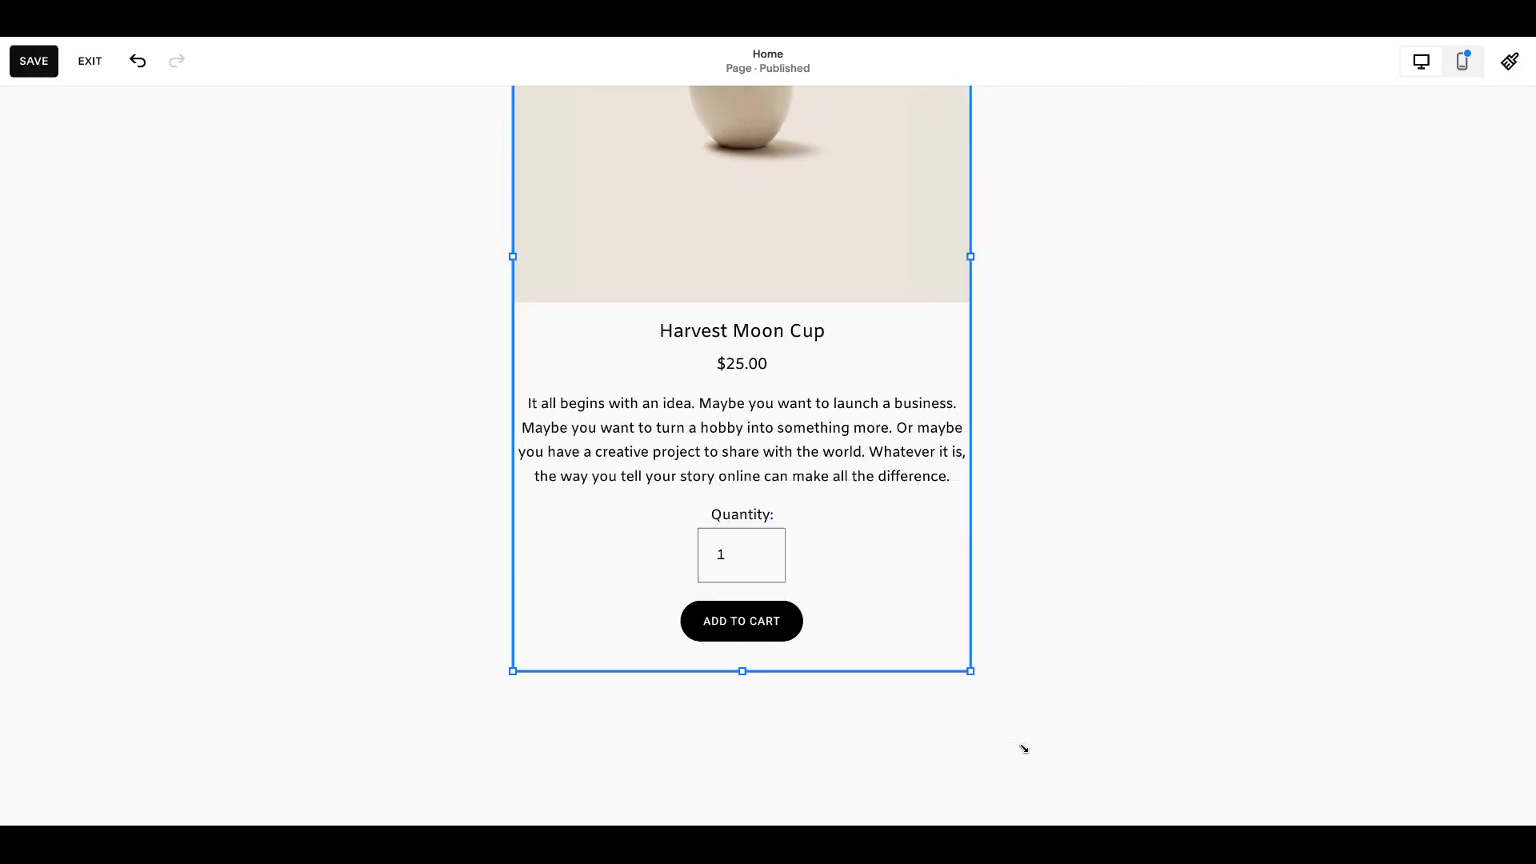
scroll(915, 305, "up", 3)
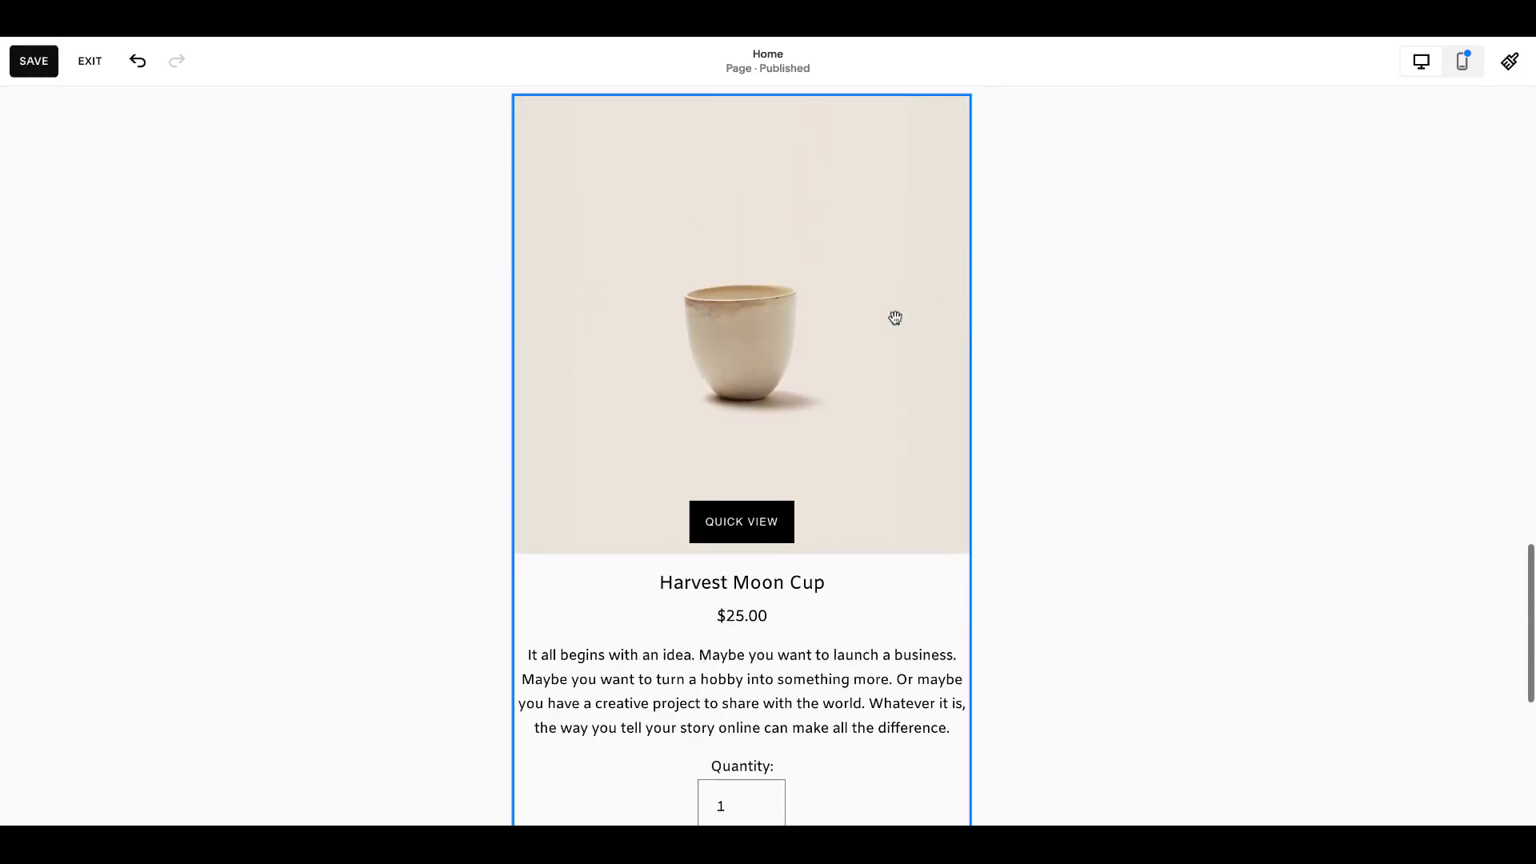
left_click_drag(895, 316, 829, 322)
scroll(996, 358, "up", 1)
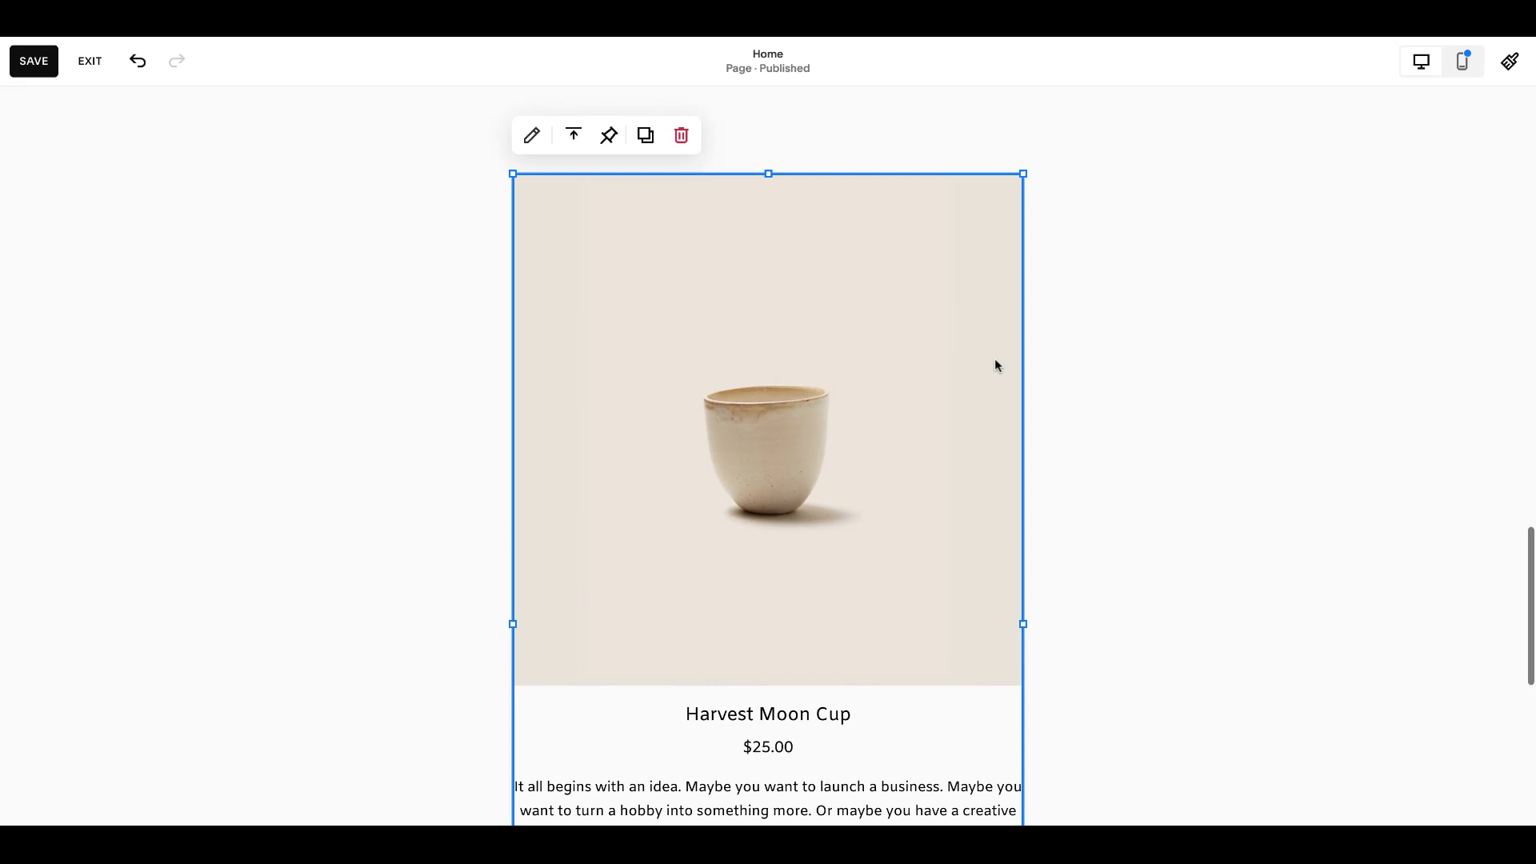
left_click(29, 72)
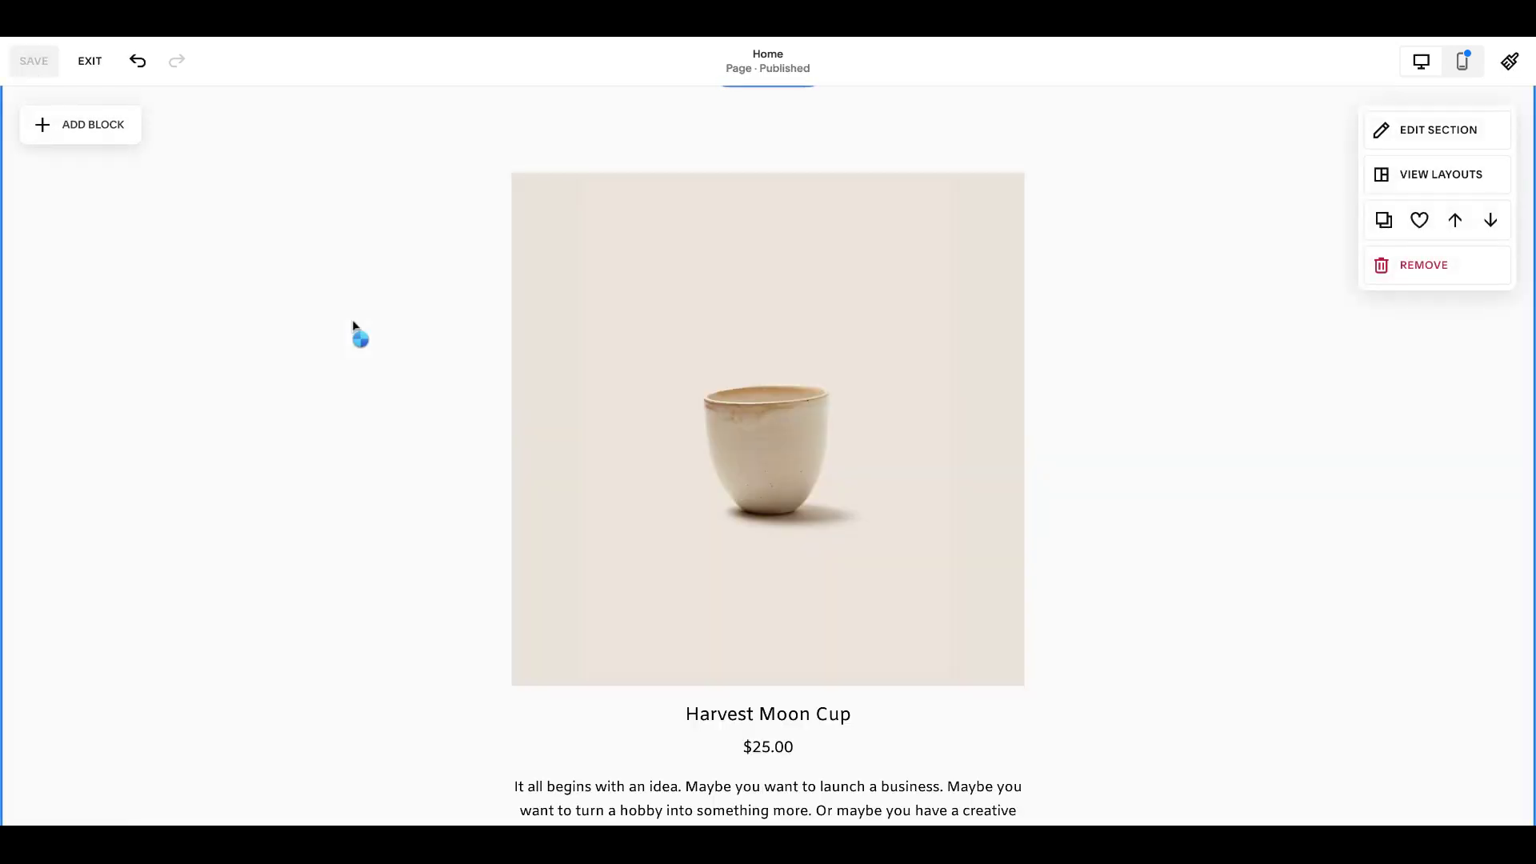
Duplicate the section and narrow the product block in the copy
left_click(671, 349)
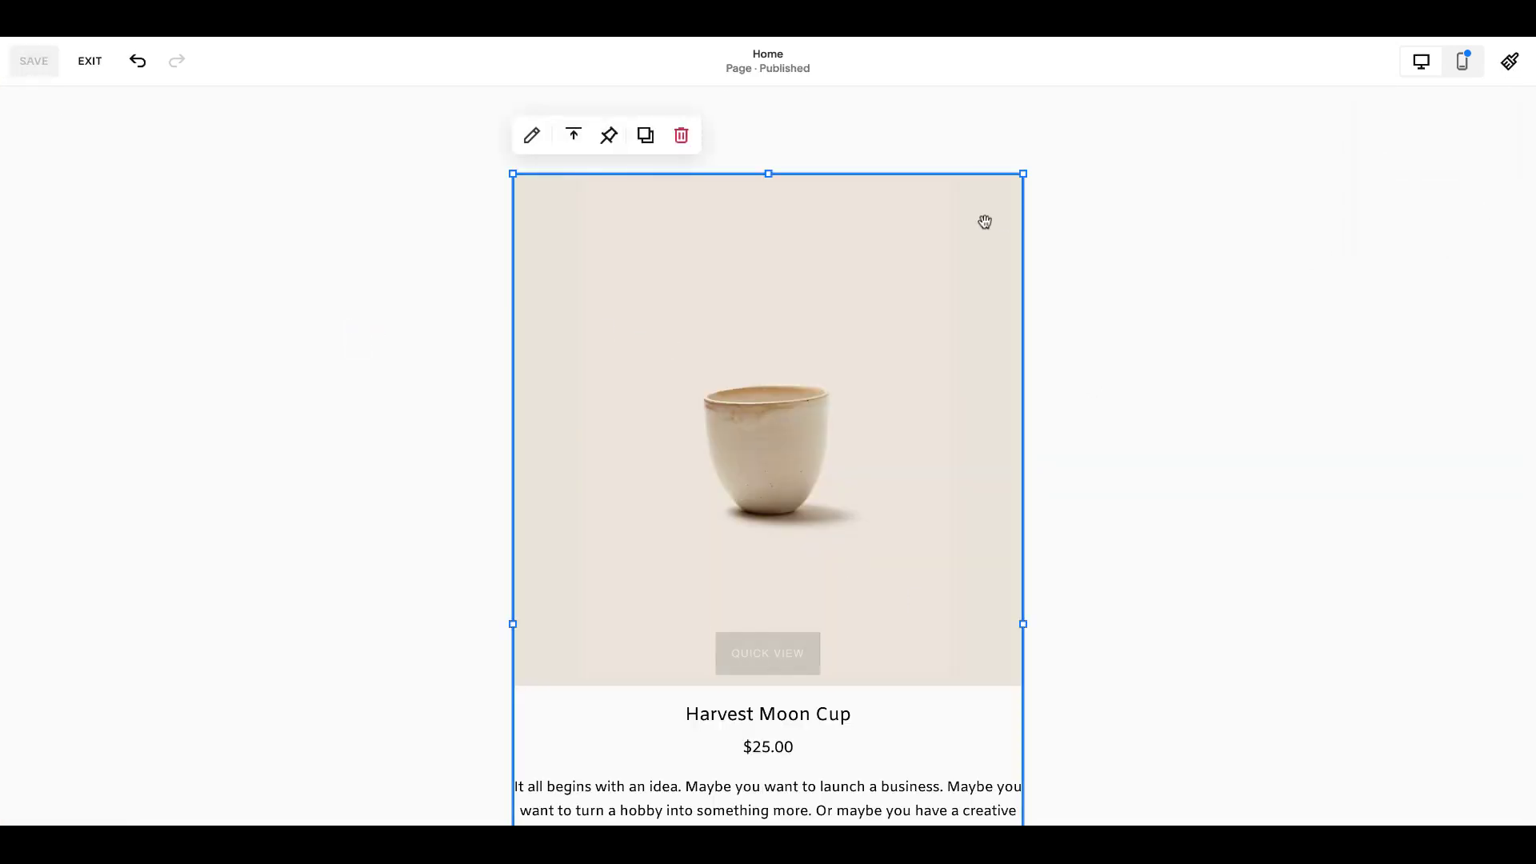
left_click(1192, 309)
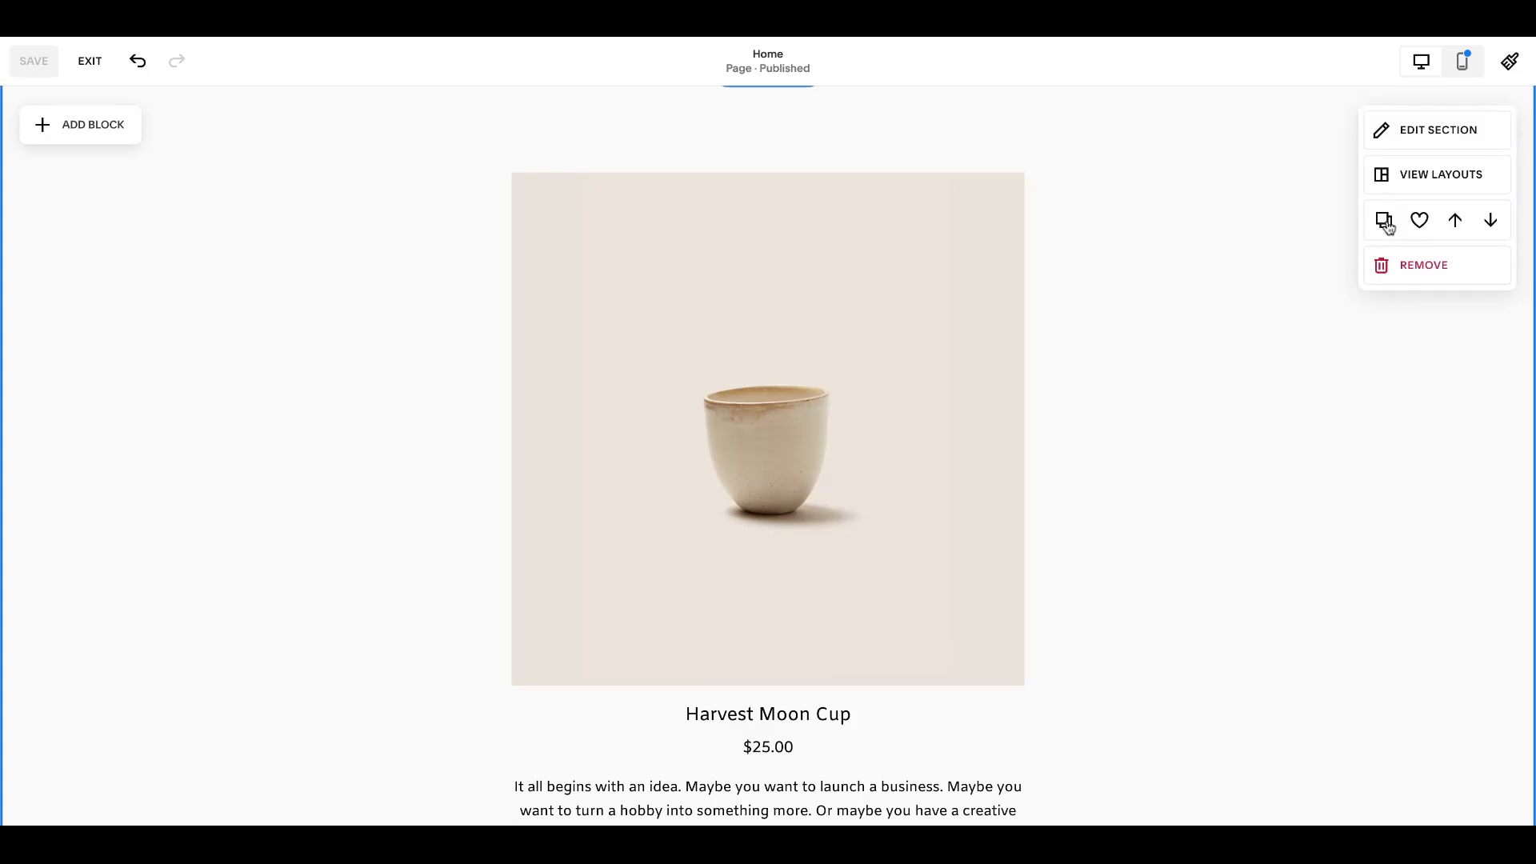
left_click(1386, 226)
left_click(926, 575)
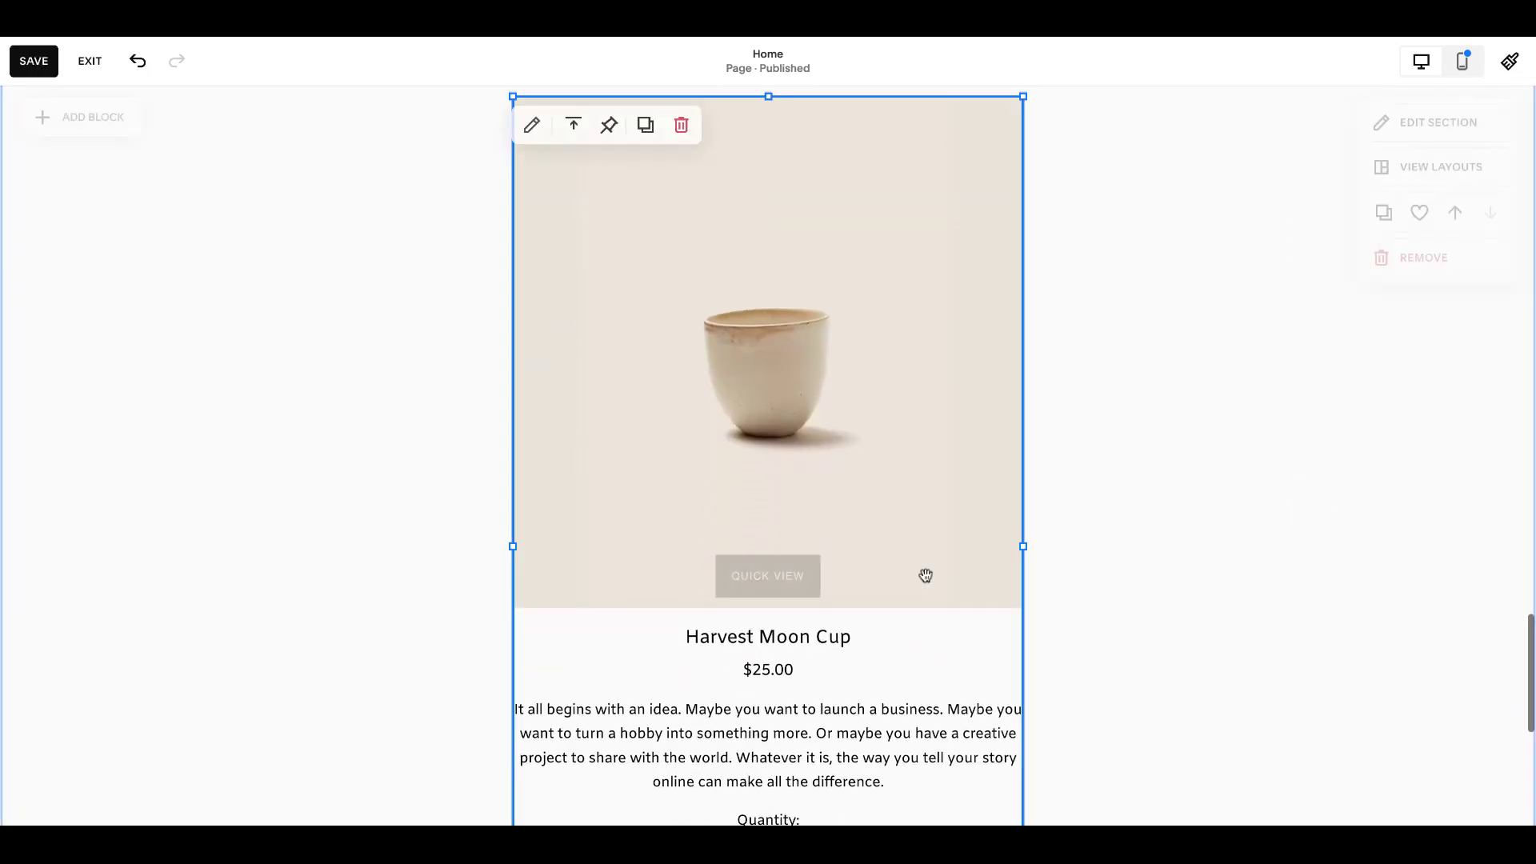
left_click_drag(1024, 547, 865, 512)
Move the copied block to the section's left and hide its description
left_click_drag(806, 428, 782, 341)
left_click(165, 125)
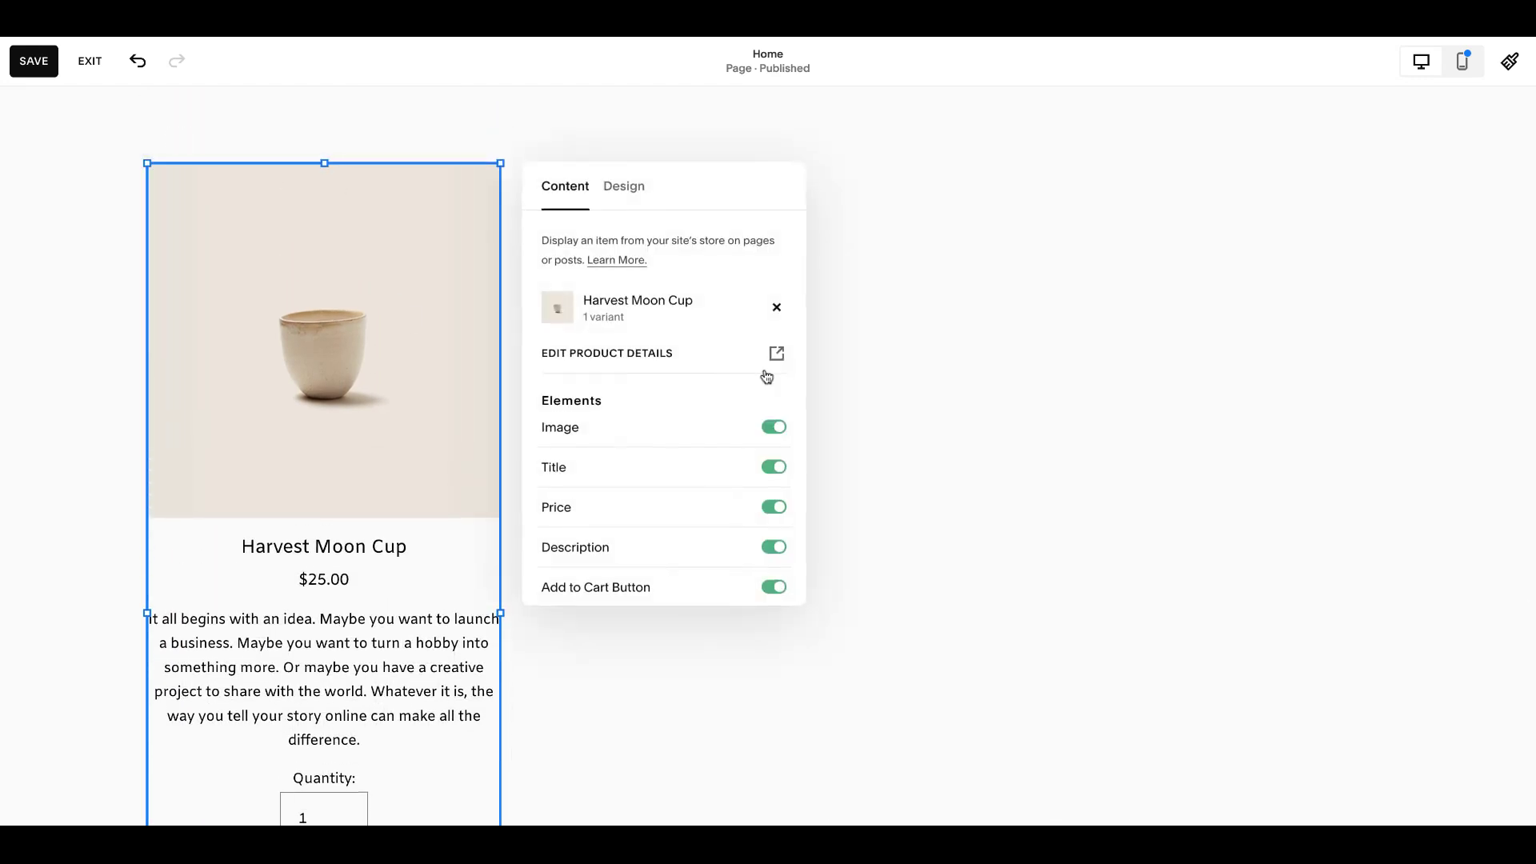
left_click(758, 544)
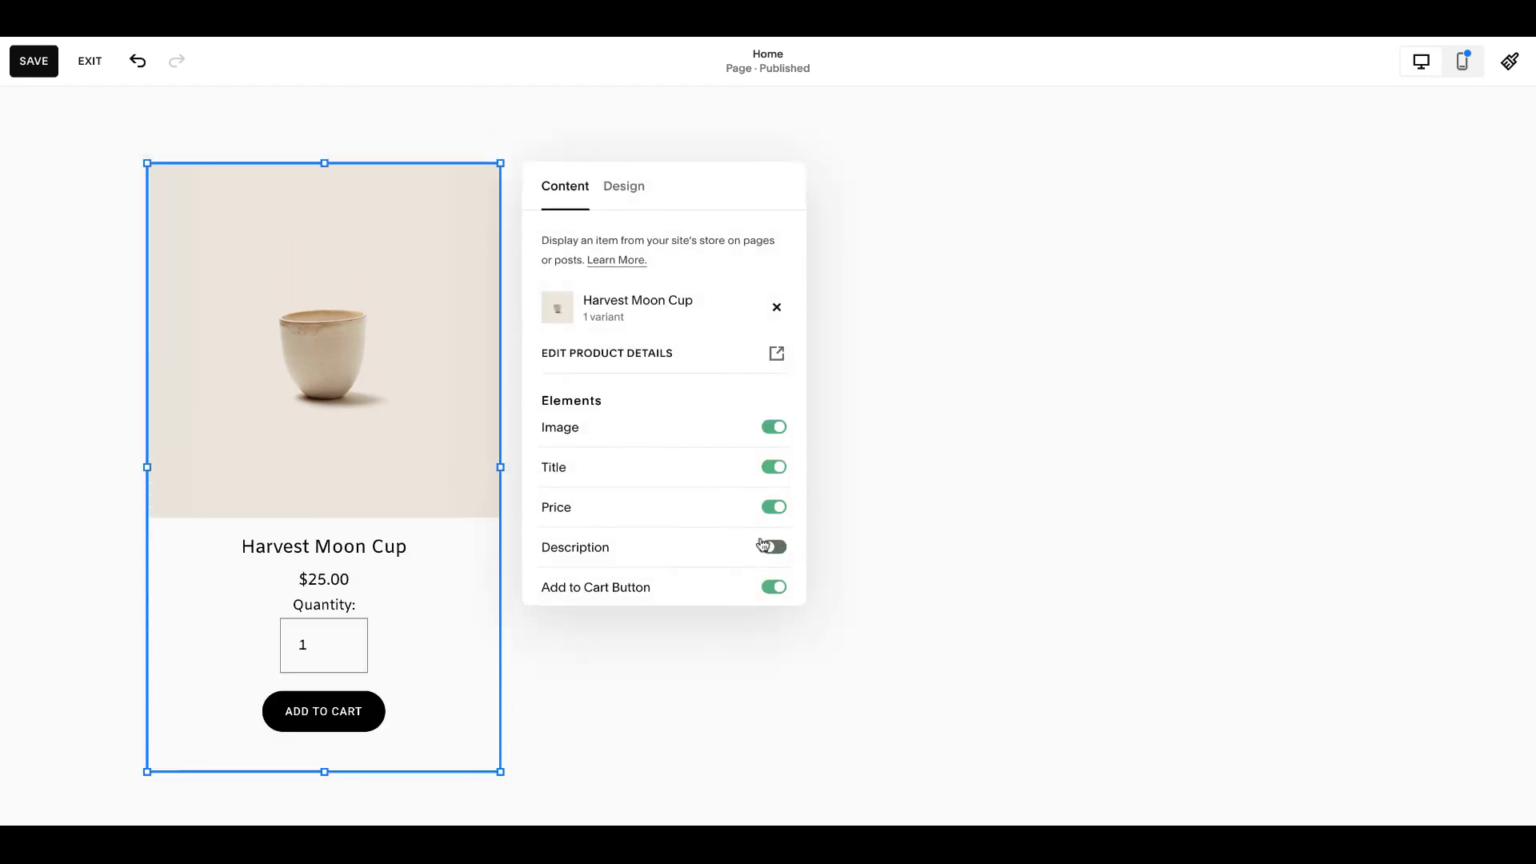
scroll(760, 542, "down", 3)
Left-align the block's product details and widen it slightly to the right
left_click(632, 185)
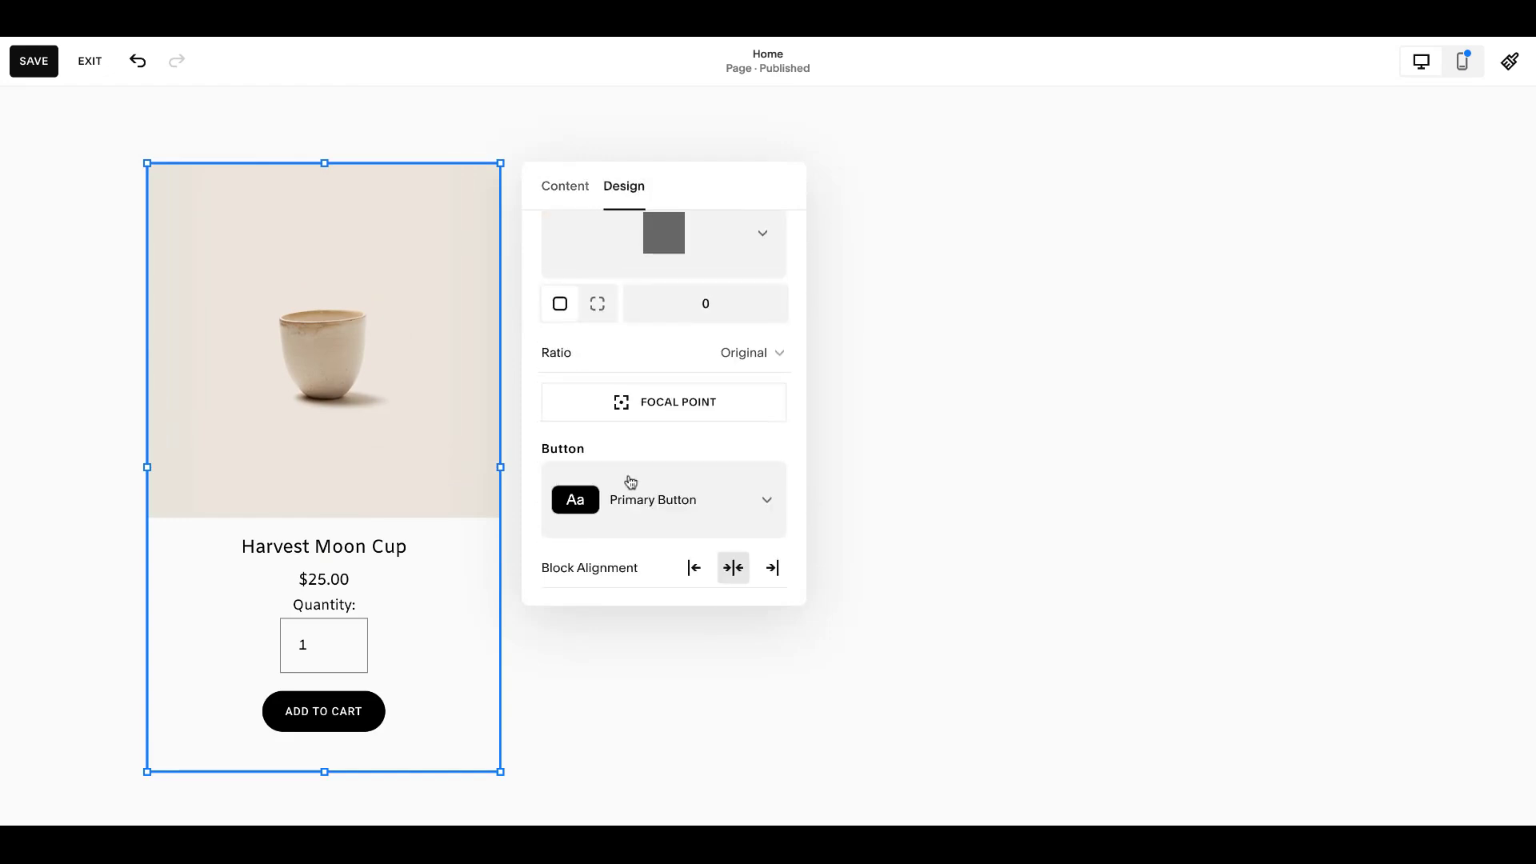
left_click(693, 567)
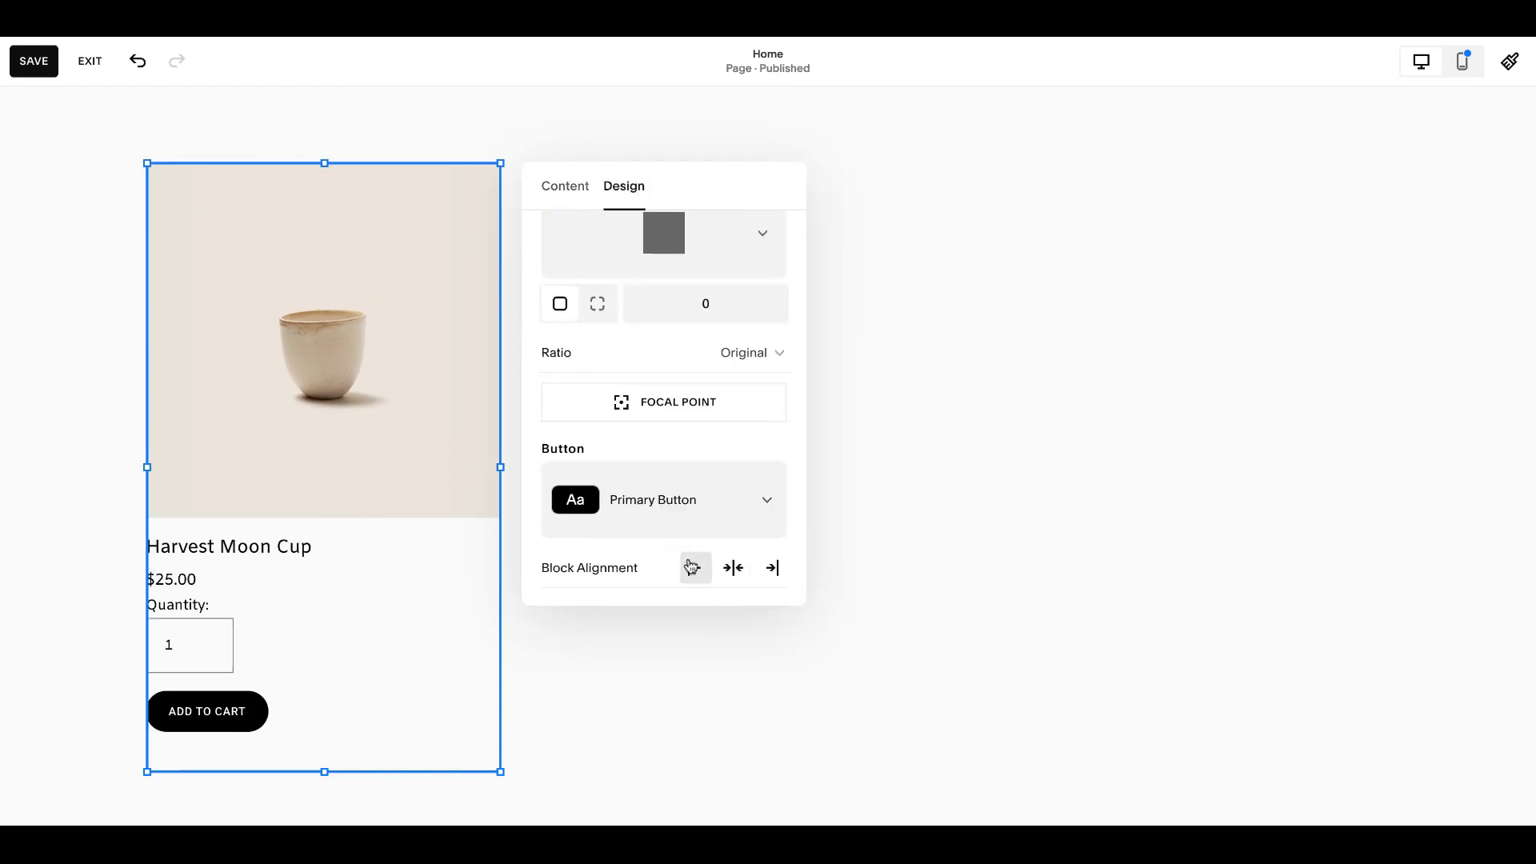
left_click(894, 516)
left_click(280, 190)
left_click_drag(500, 466, 498, 460)
Duplicate the product block twice so three Harvest Moon Cup blocks stand side by side
left_click(280, 151)
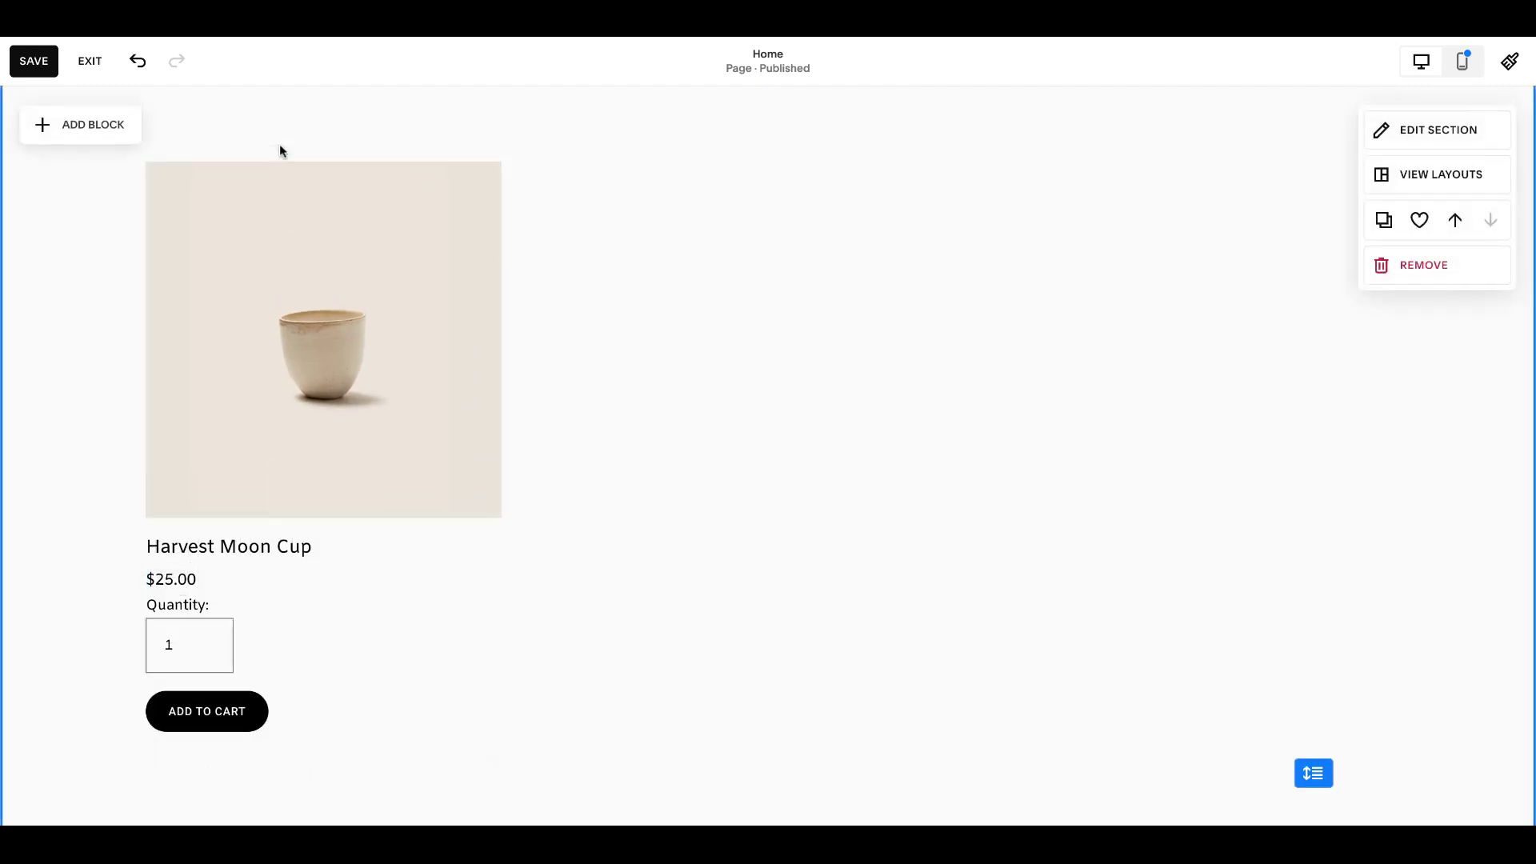
left_click(320, 232)
left_click(278, 124)
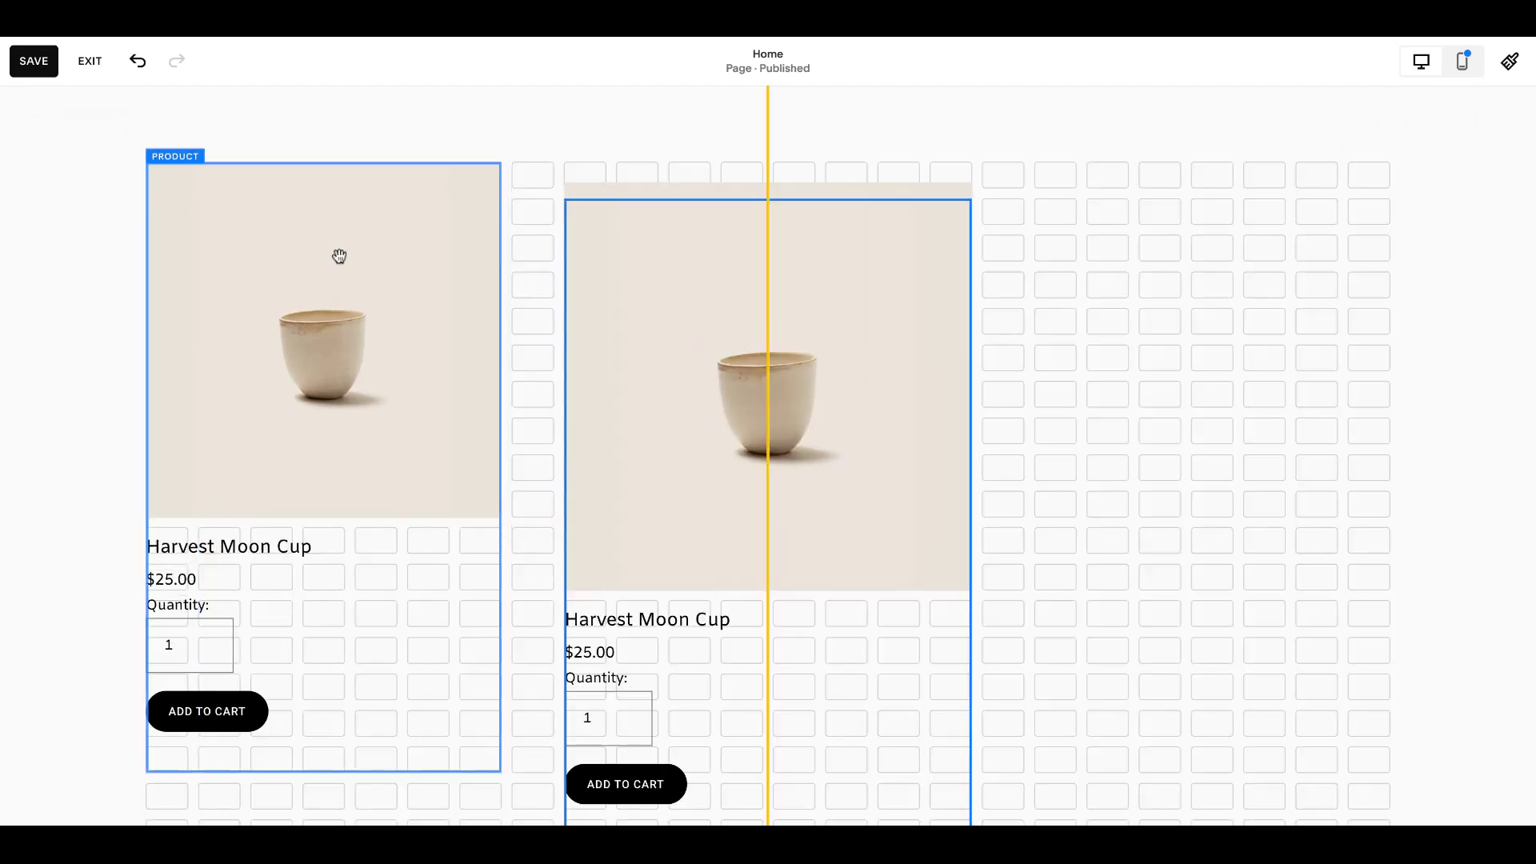
left_click(501, 451)
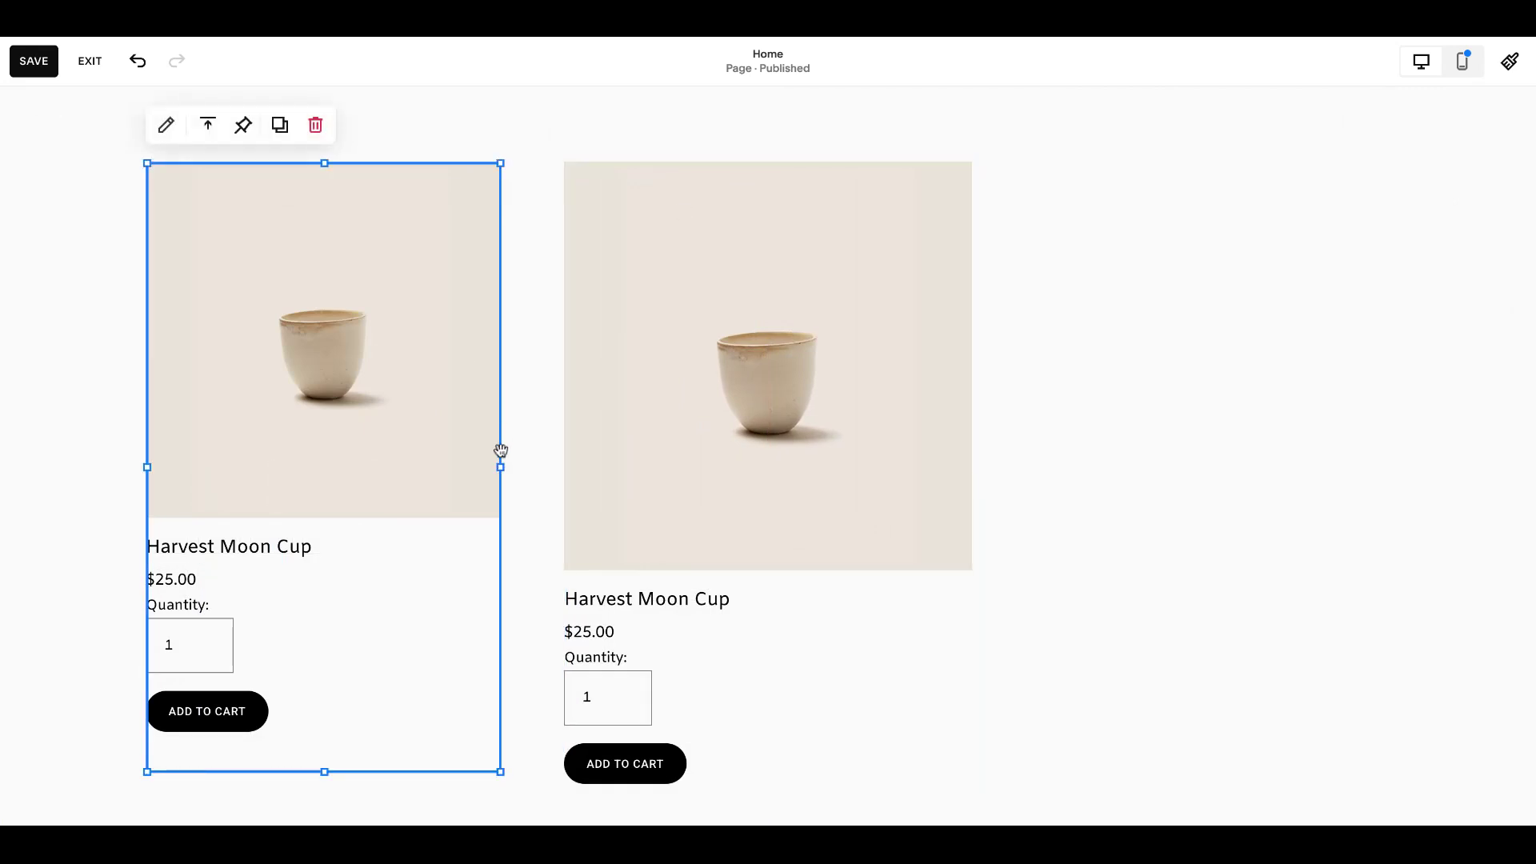
left_click_drag(501, 450, 552, 464)
left_click(1256, 460)
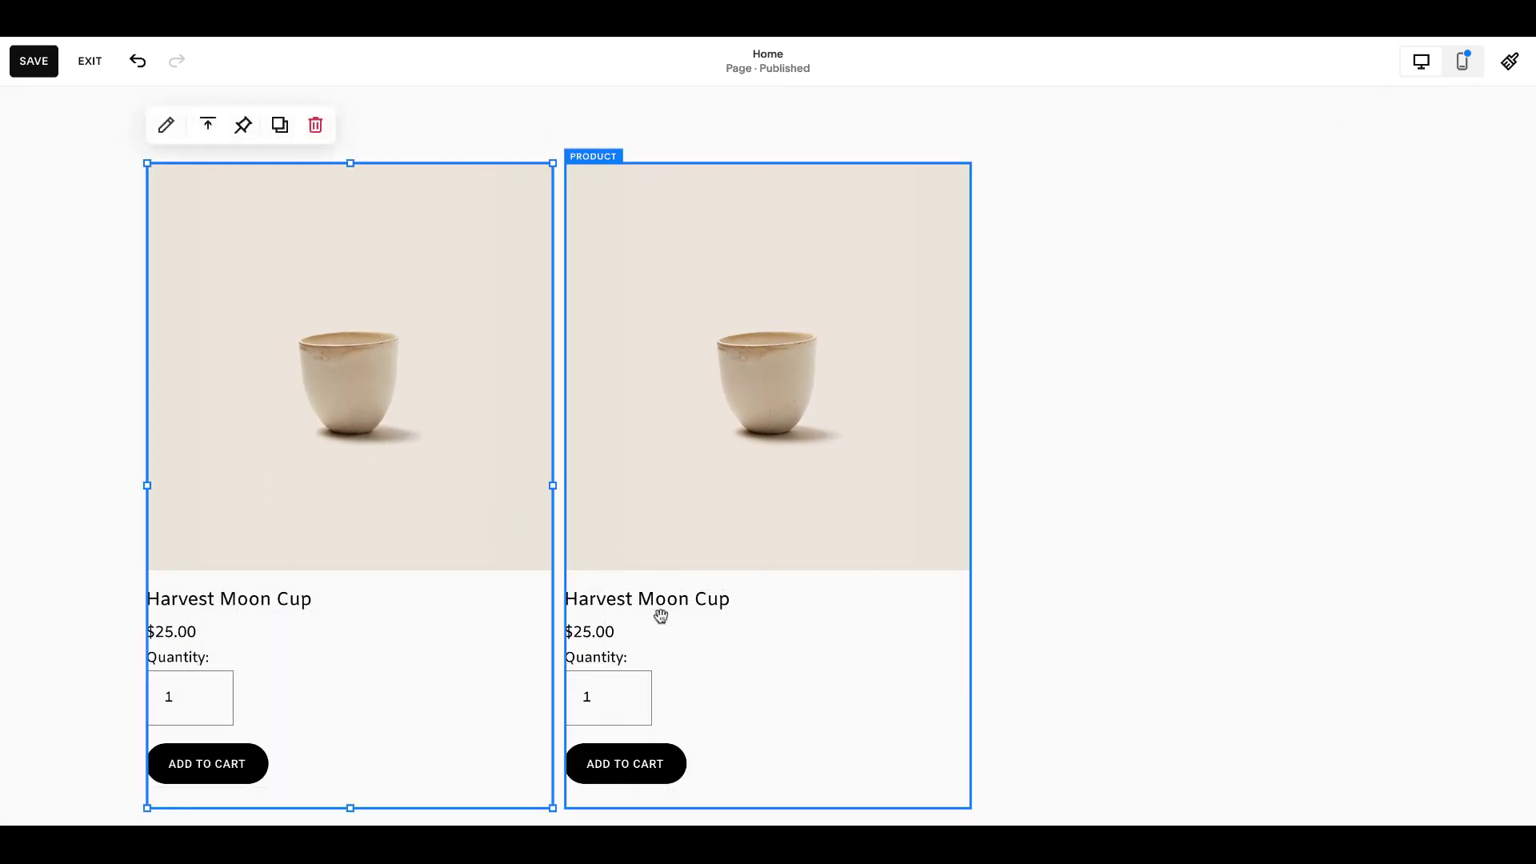
left_click(693, 480)
left_click(696, 124)
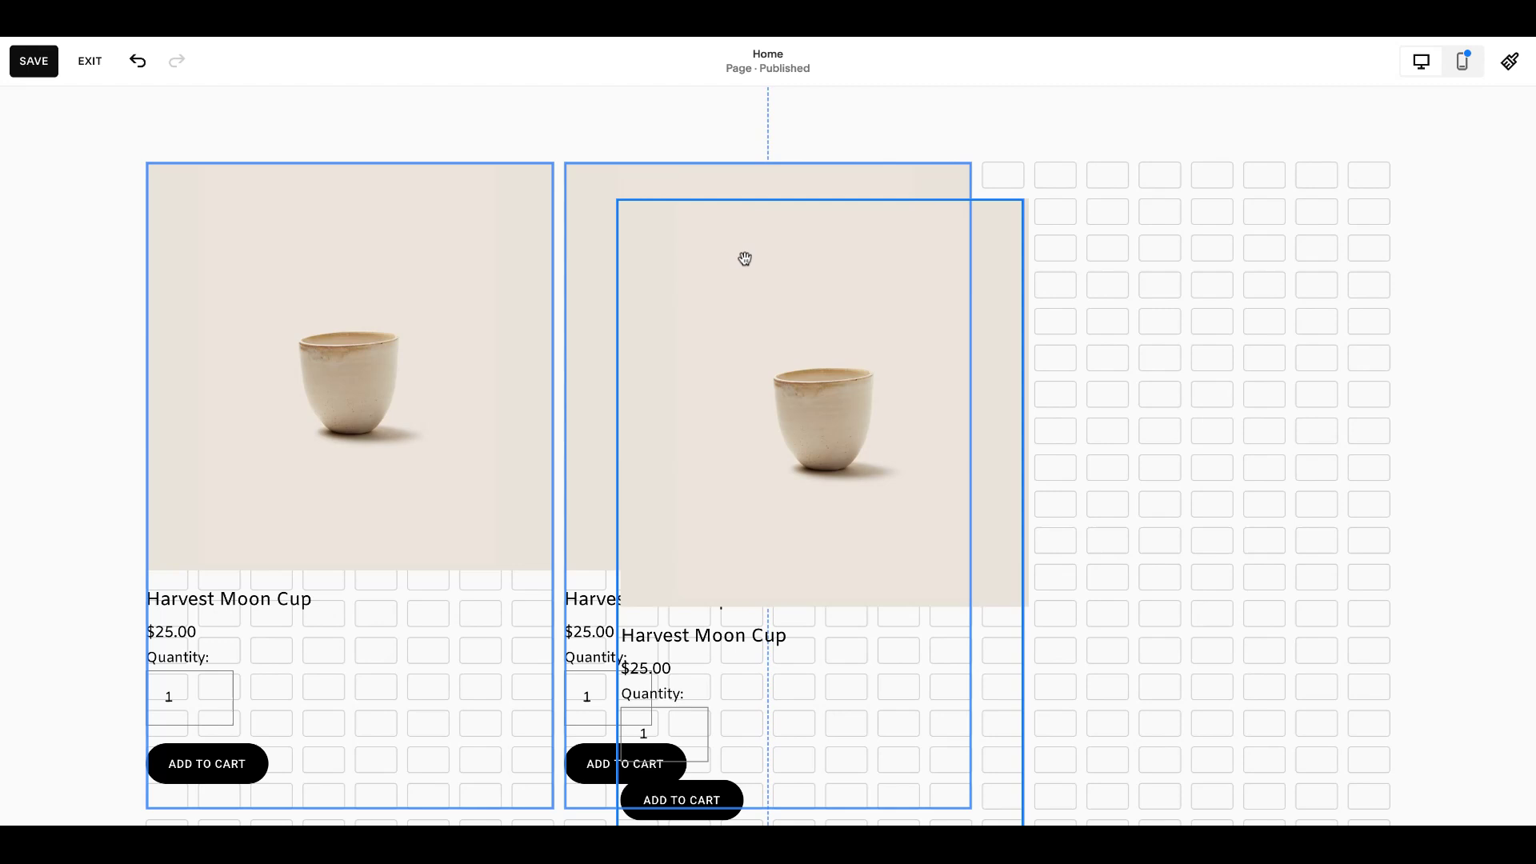
Resize the three blocks to equal widths, then select the second and third blocks
left_click(1252, 294)
left_click_drag(1459, 404, 332, 544)
left_click_drag(1388, 814, 1236, 810)
left_click(1173, 445)
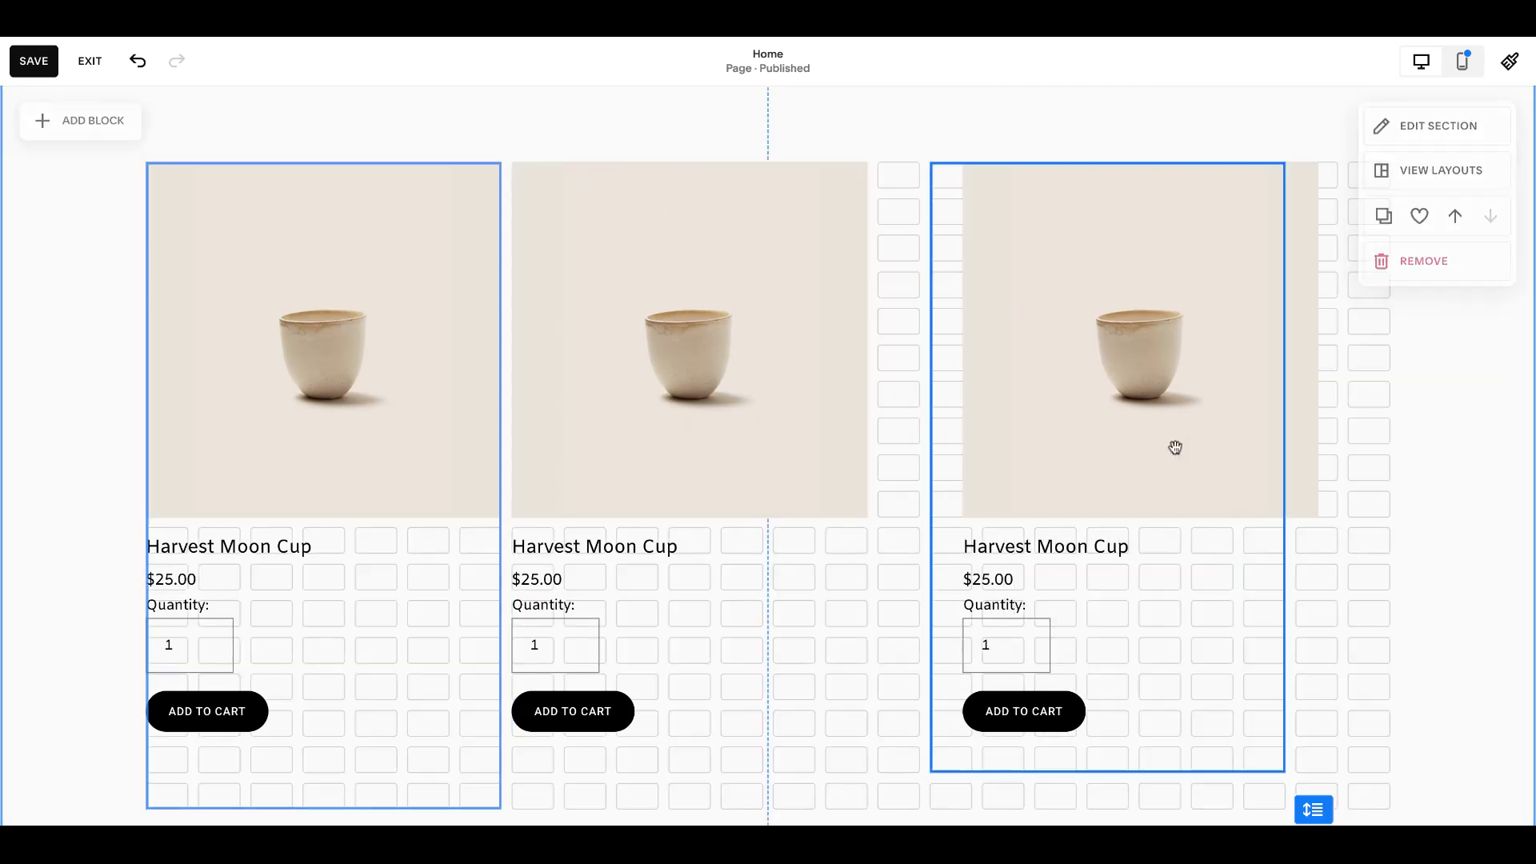
left_click(819, 391)
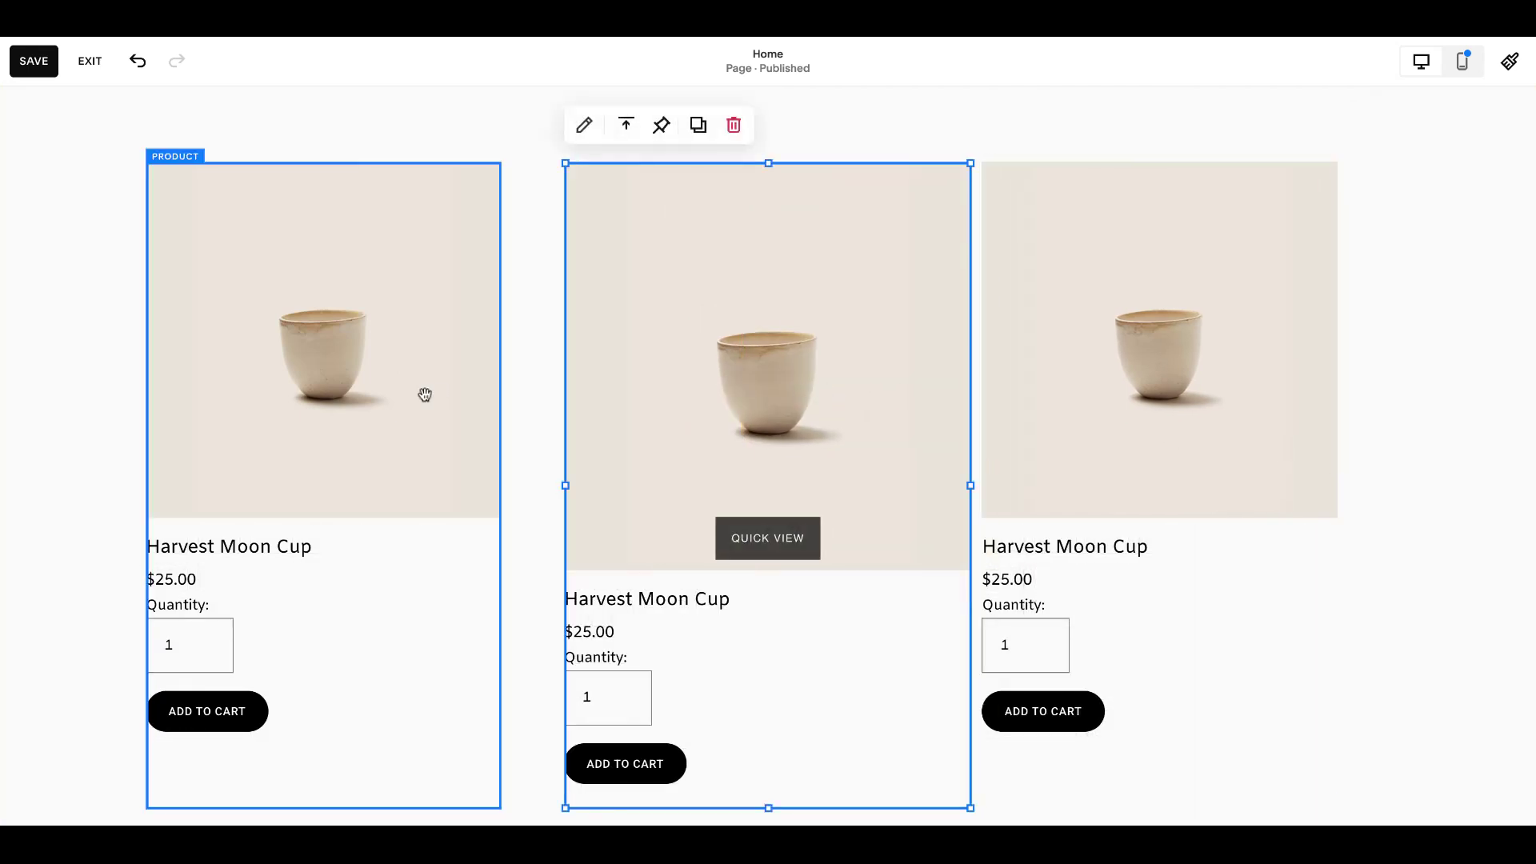
left_click(1450, 528)
left_click(893, 582)
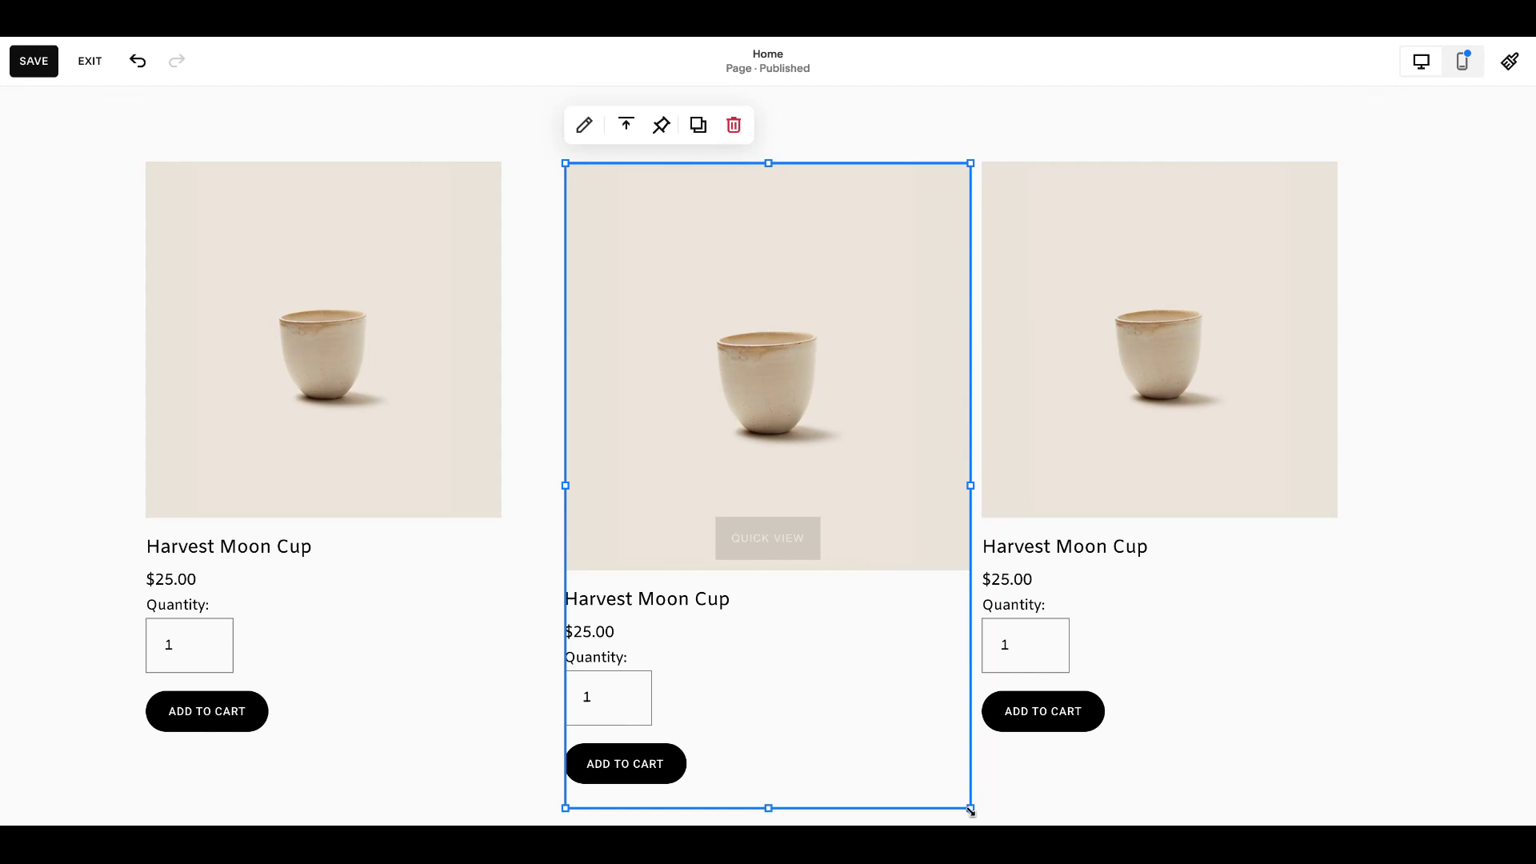
left_click_drag(970, 808, 966, 806)
left_click(1321, 639)
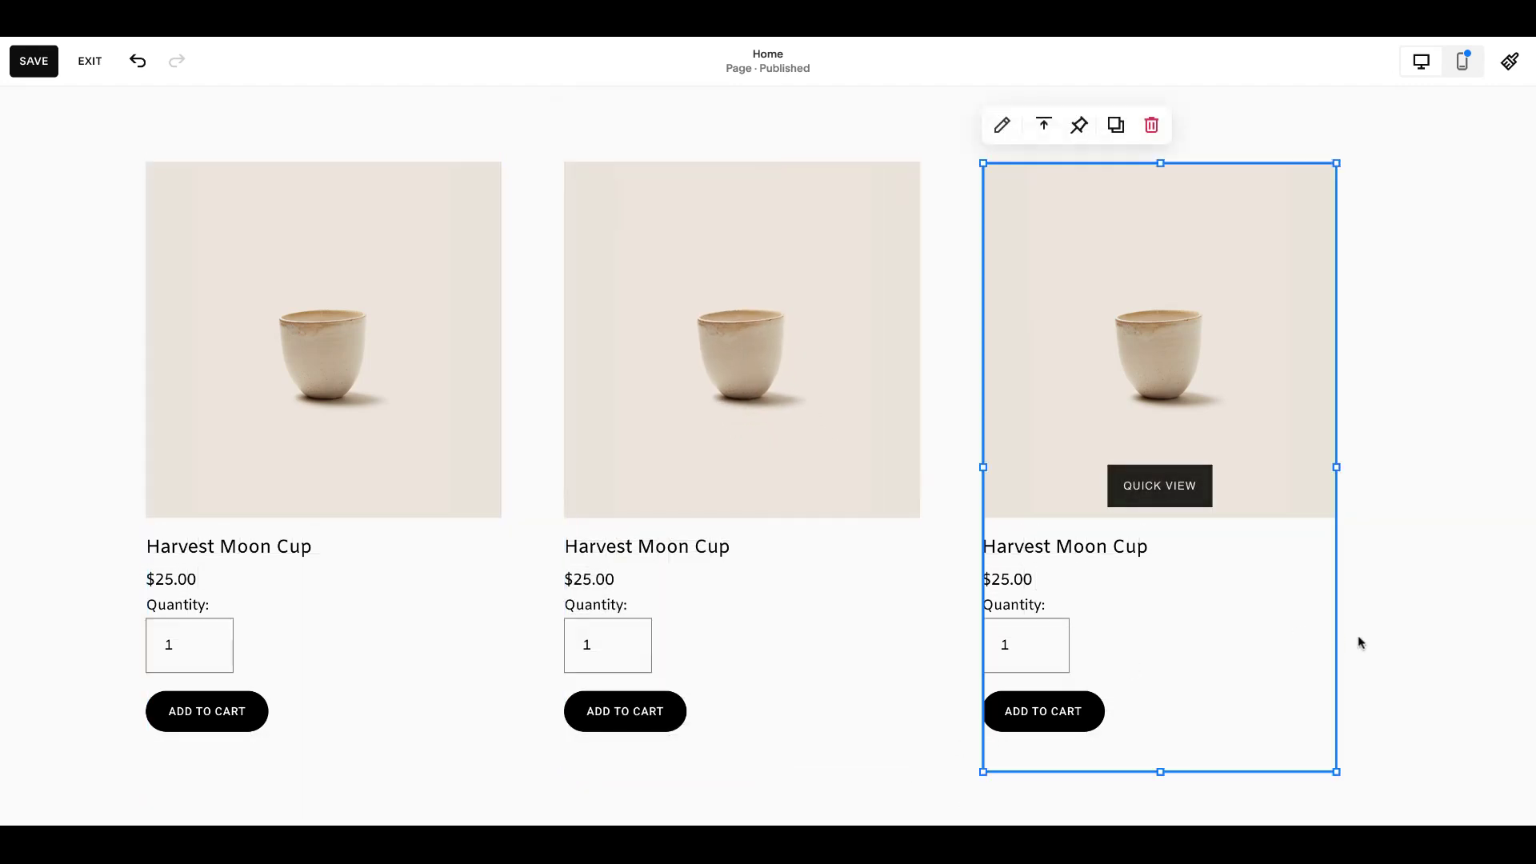
left_click(1382, 645)
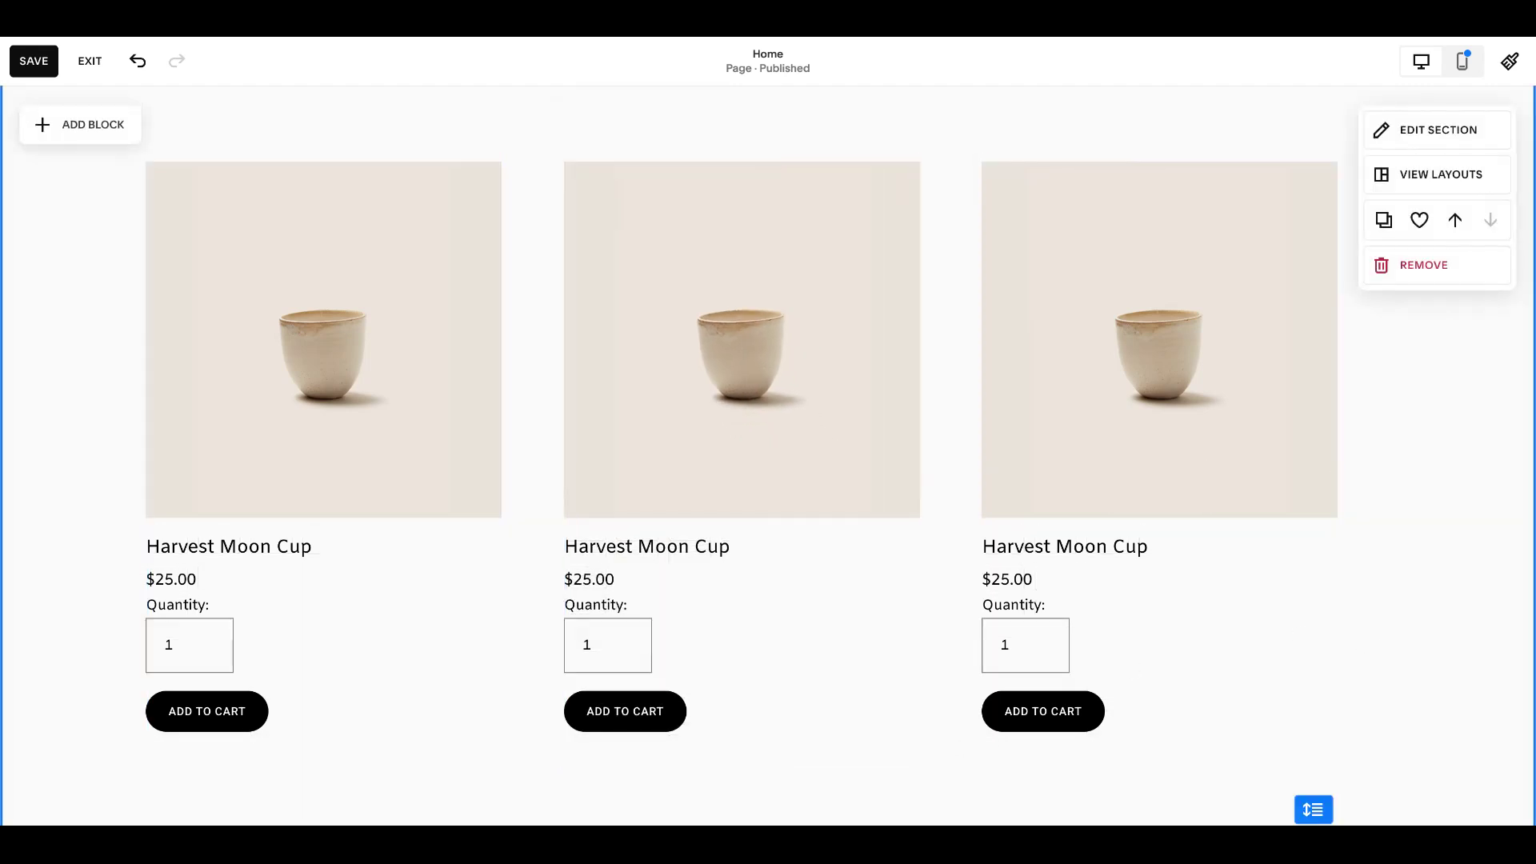
left_click_drag(1400, 626, 747, 411)
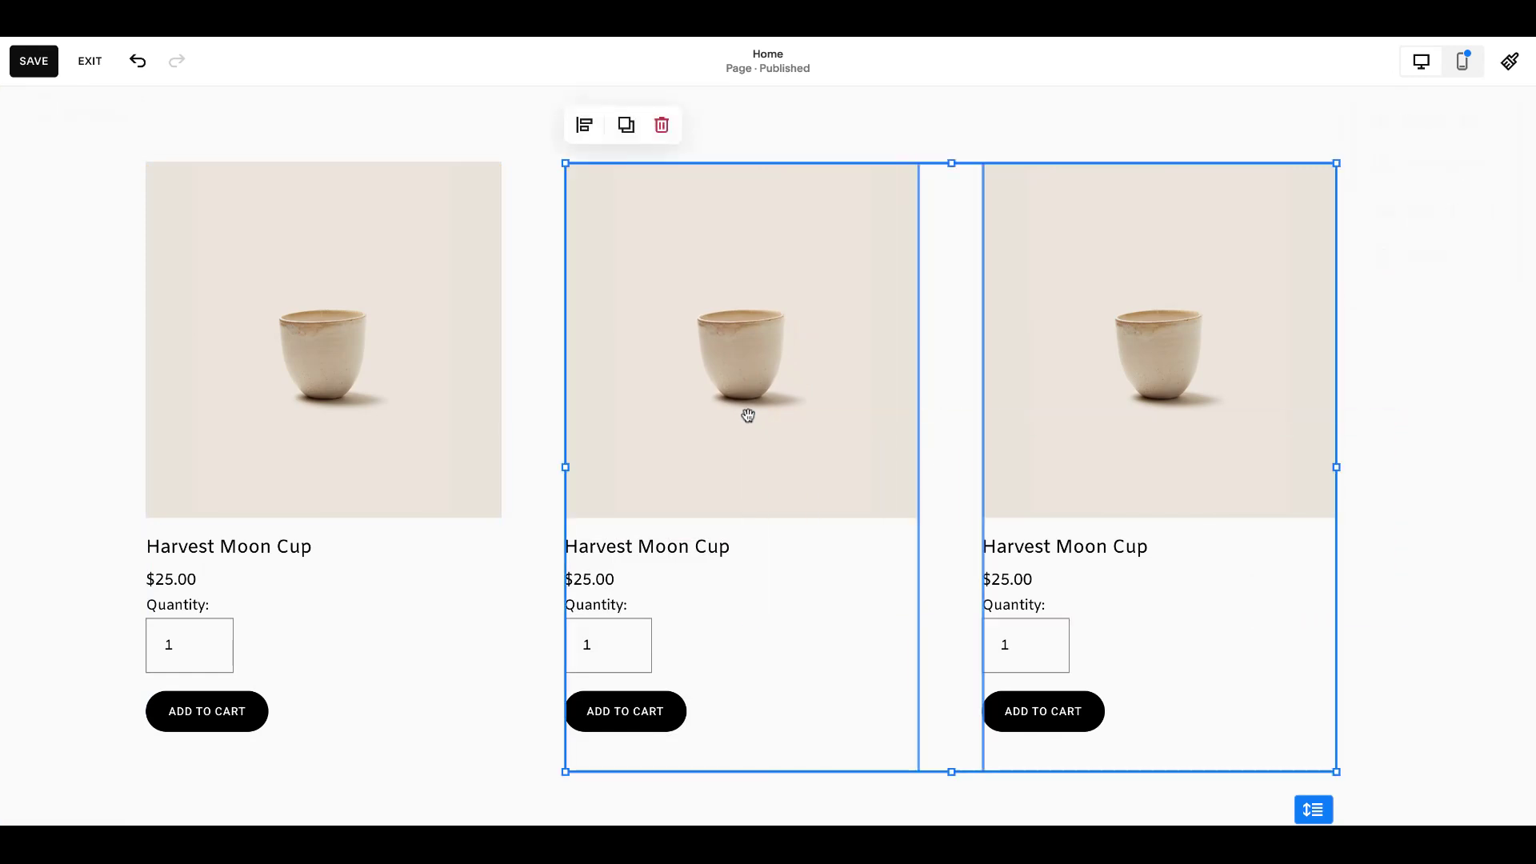
Delete the second and third blocks, then move and shorten the remaining product block
key("Delete")
left_click_drag(467, 421, 477, 222)
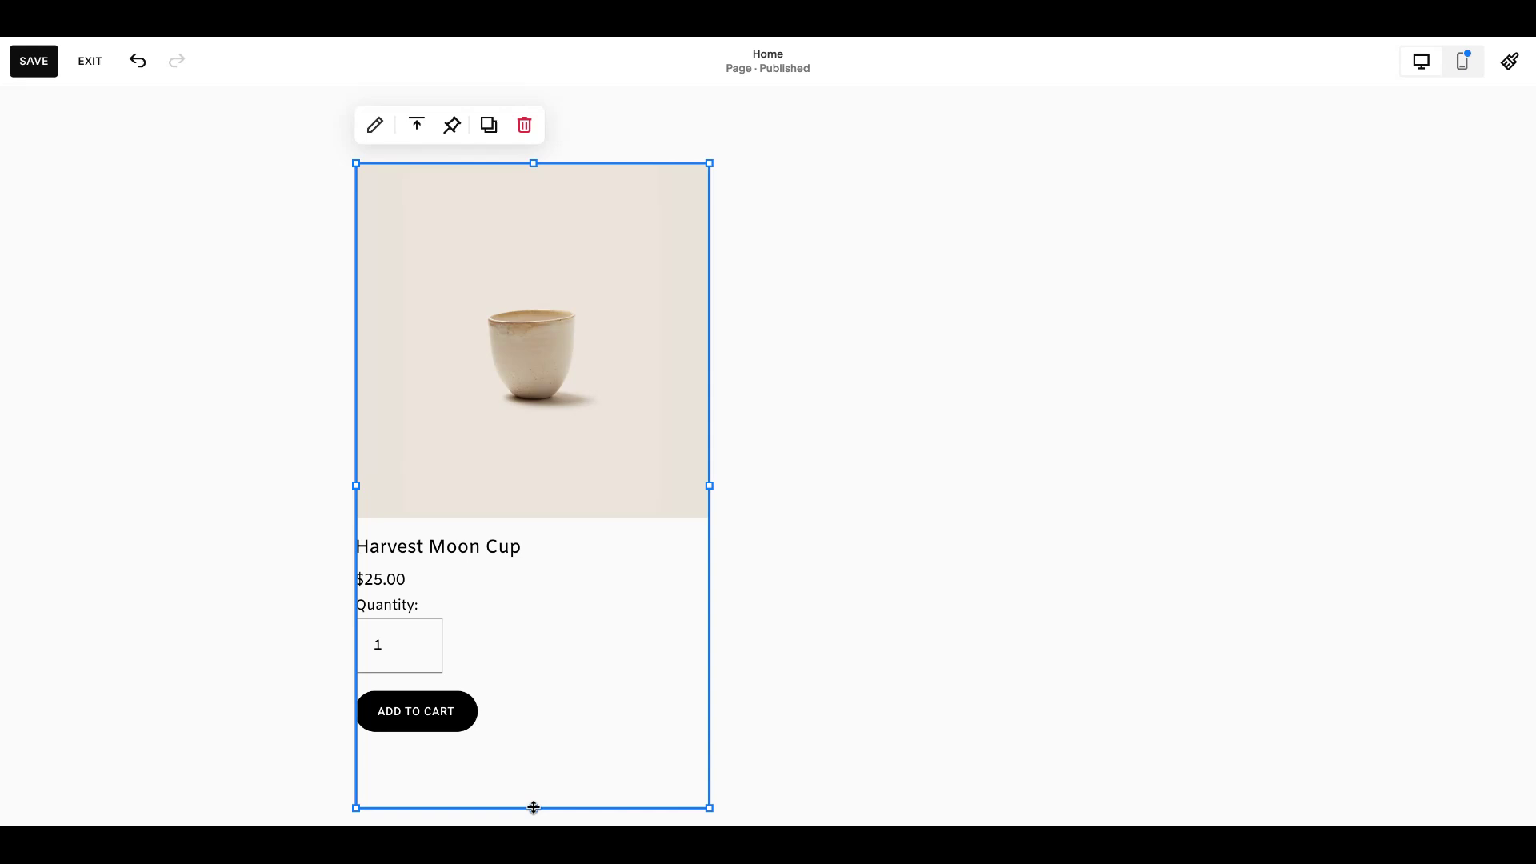
left_click_drag(534, 808, 531, 800)
left_click(902, 586)
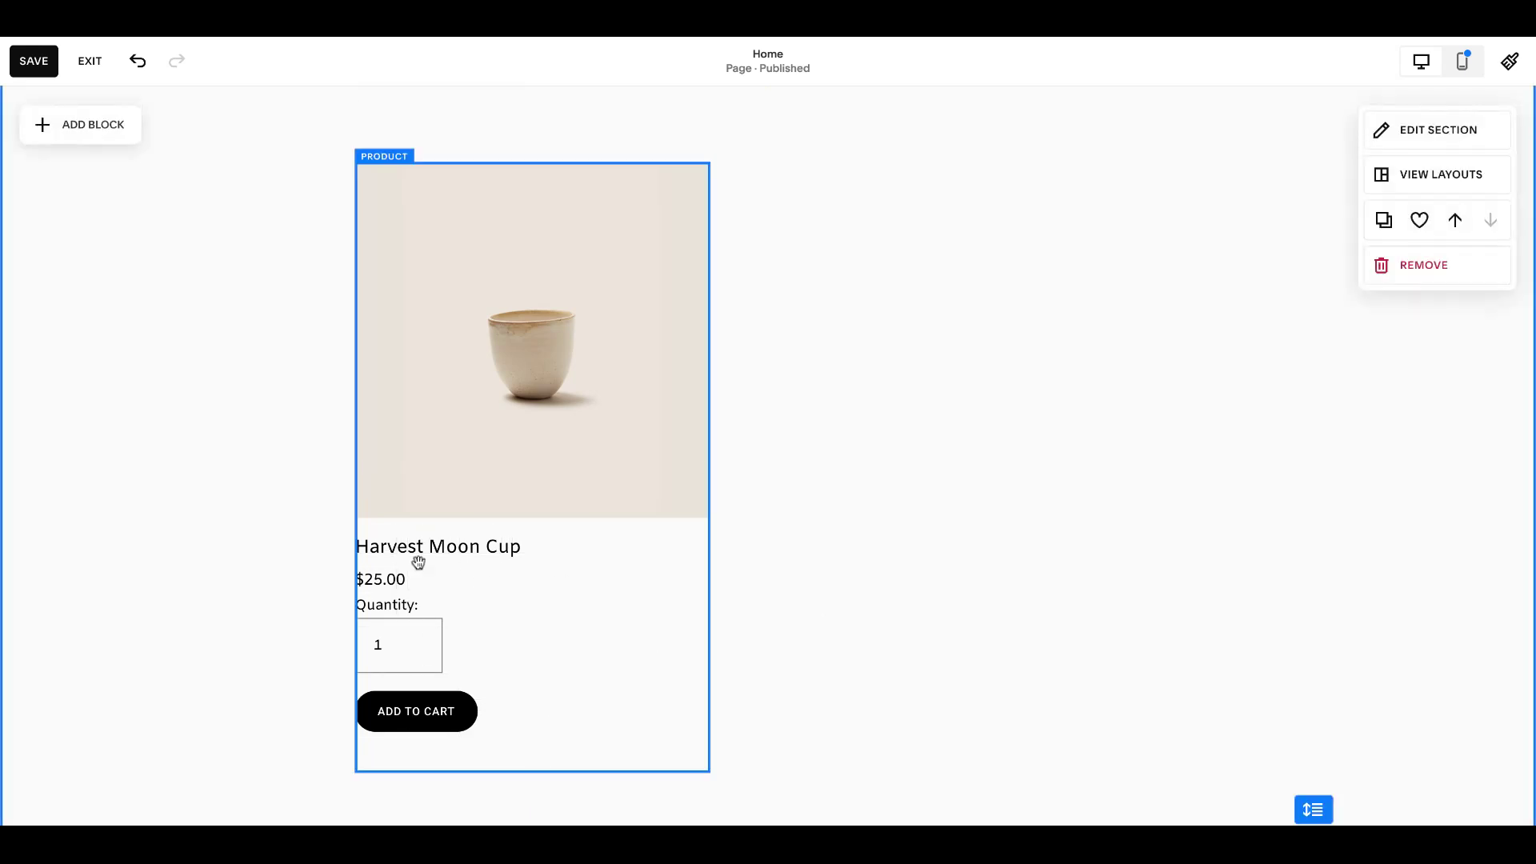
left_click(483, 267)
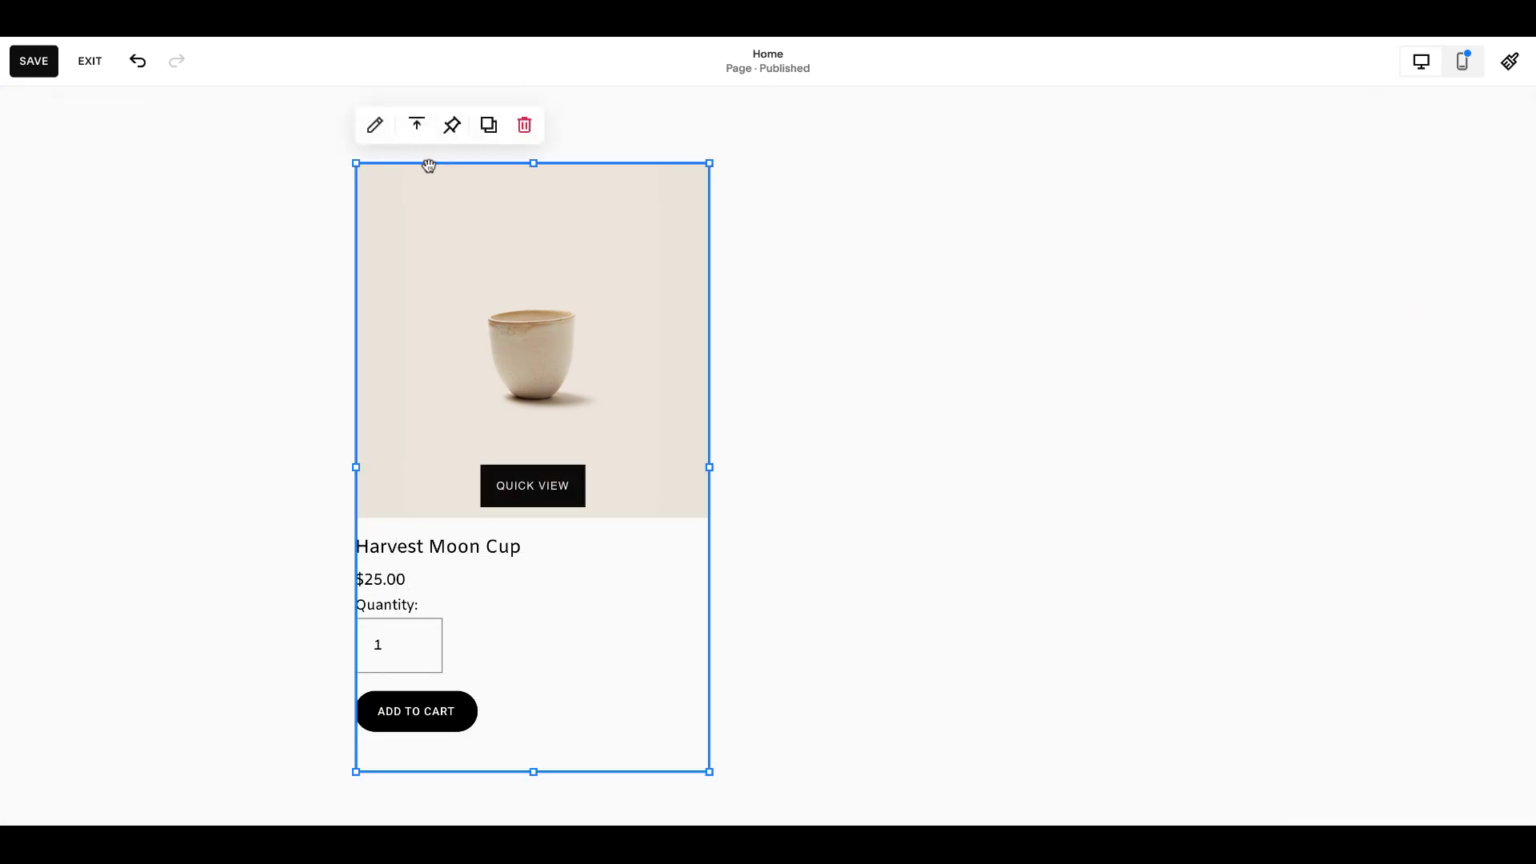
left_click(374, 127)
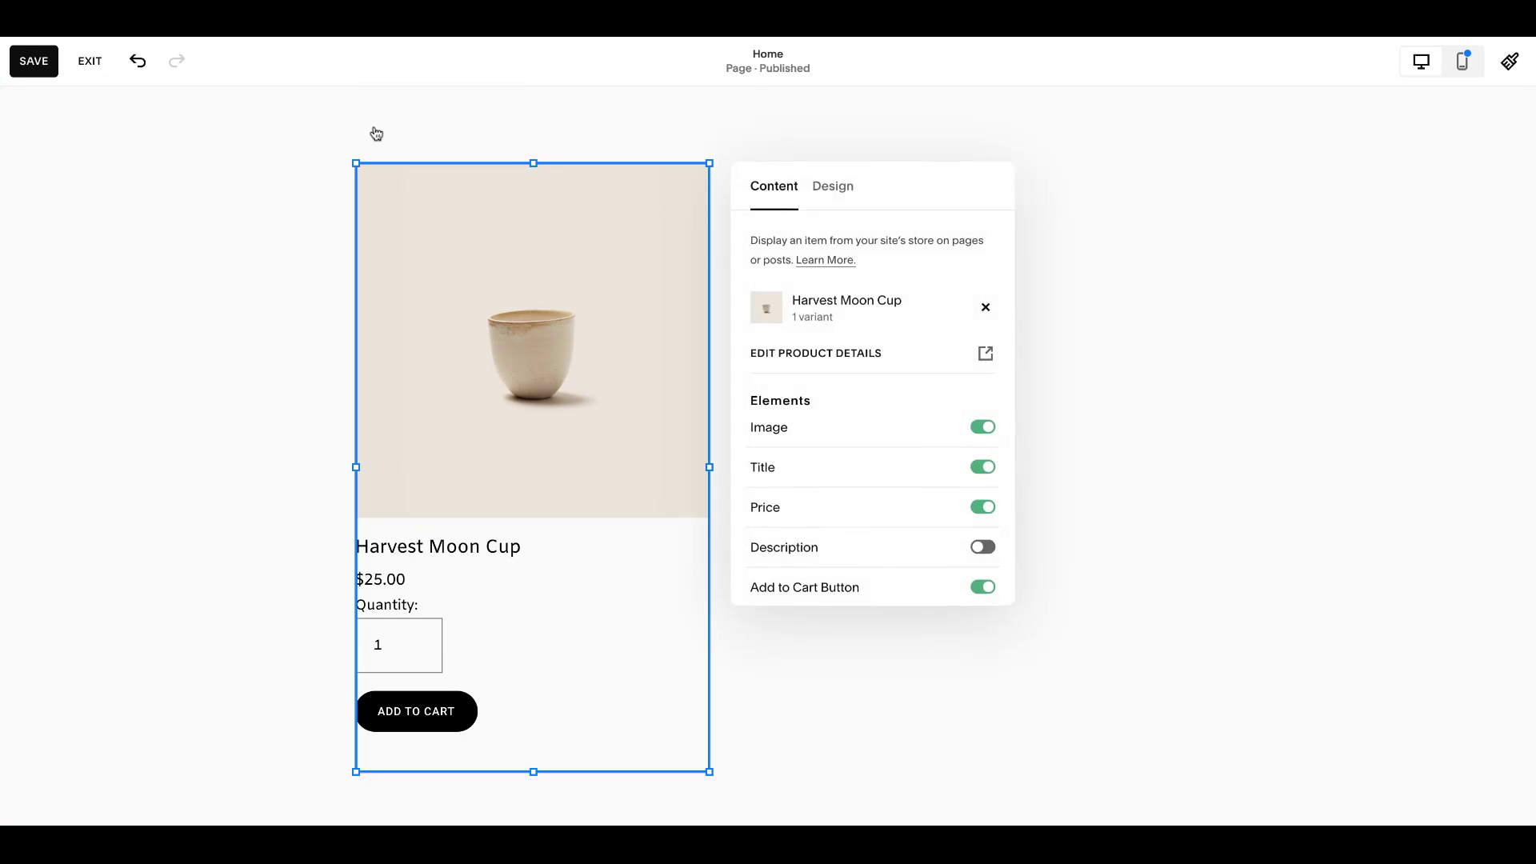
left_click(1103, 313)
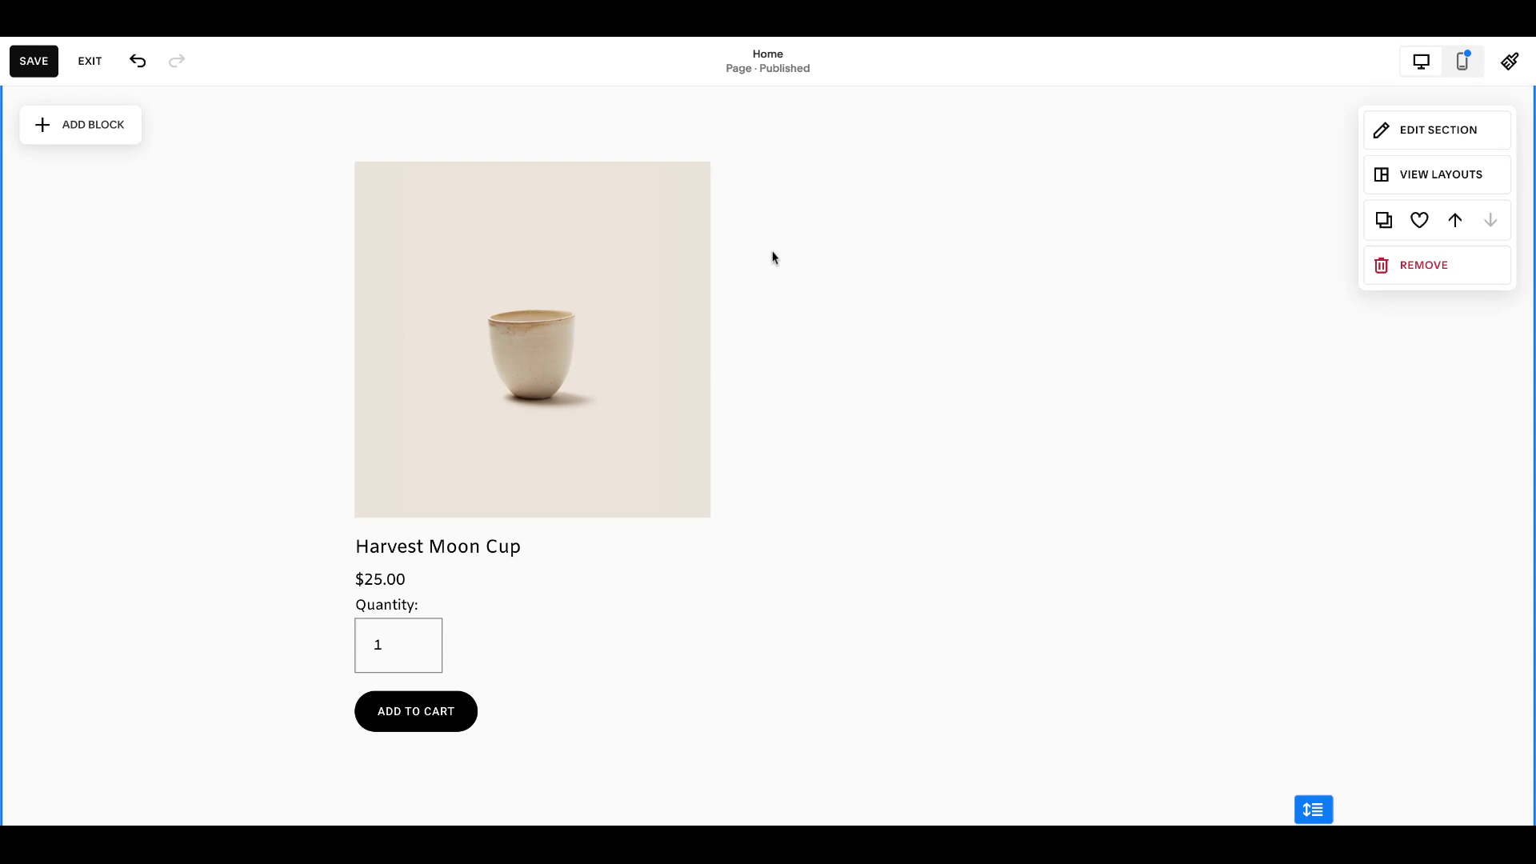
Duplicate the block, turn off Title, Price and Add to Cart on the left copy, and trim its height
left_click(515, 276)
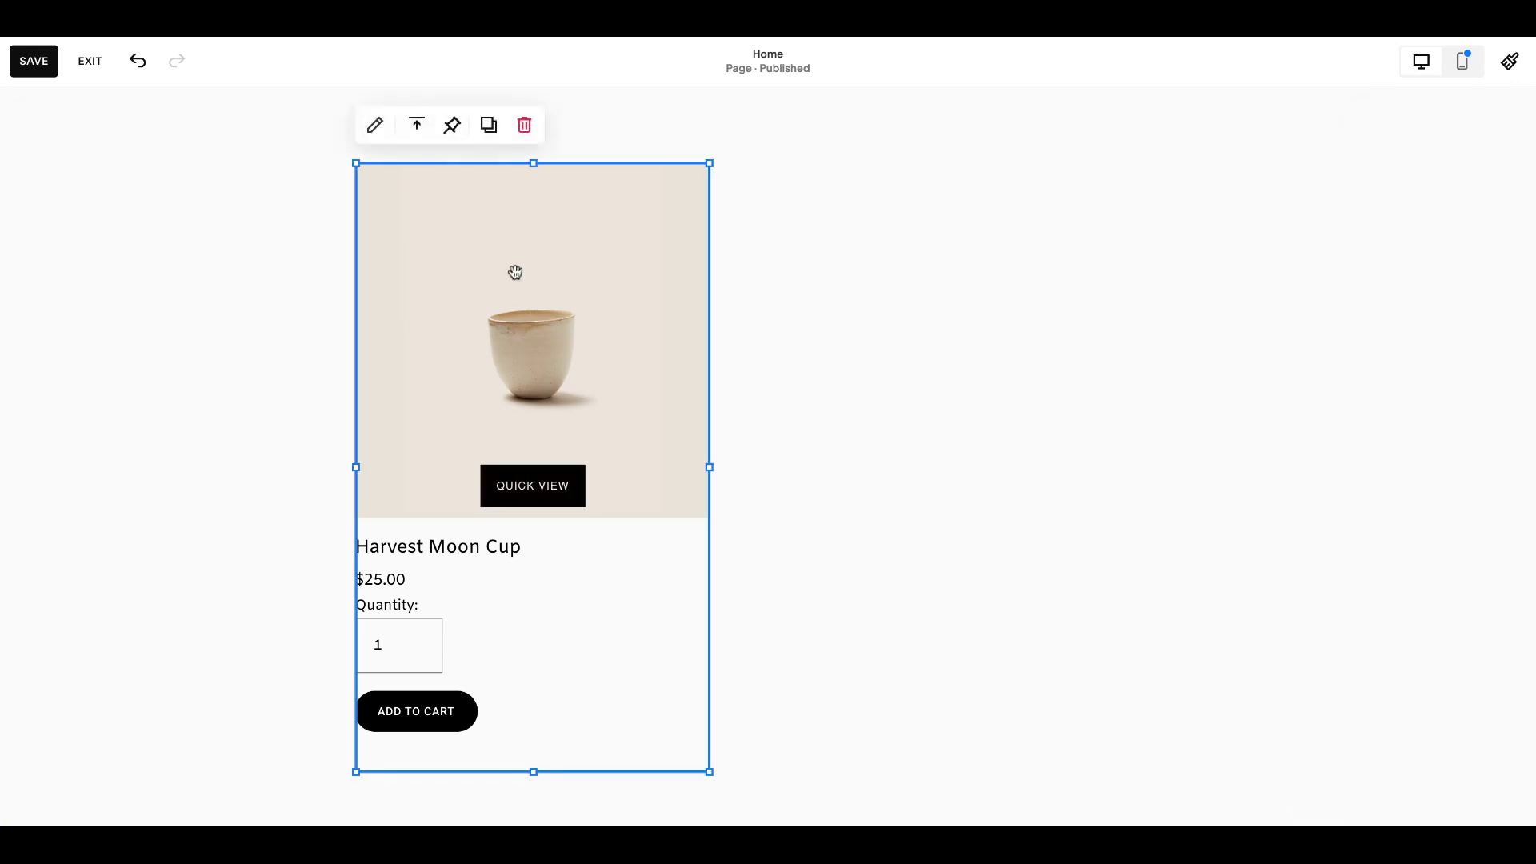
left_click(484, 128)
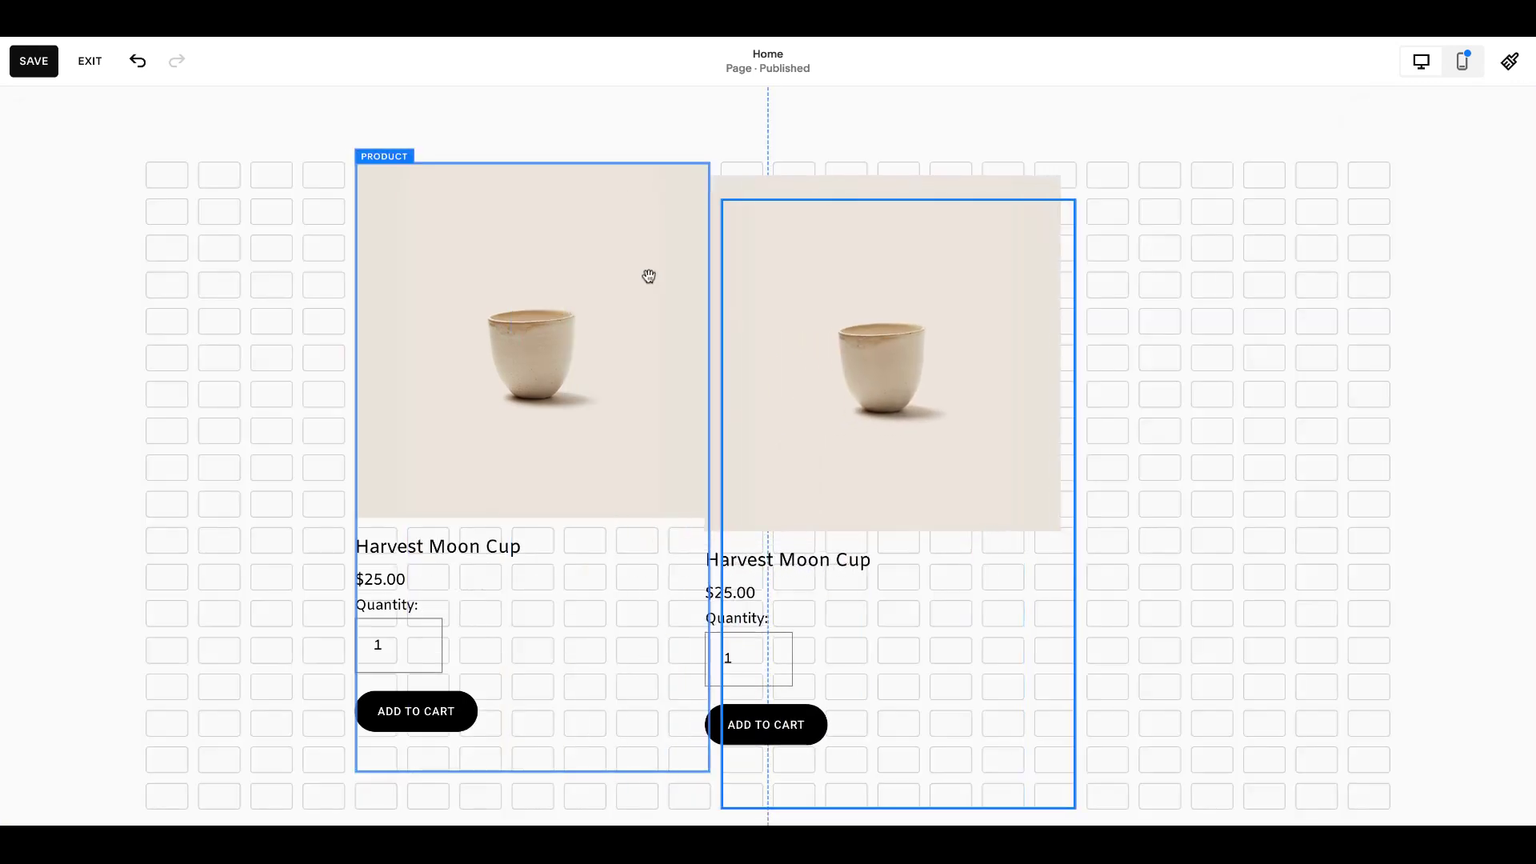
left_click(491, 284)
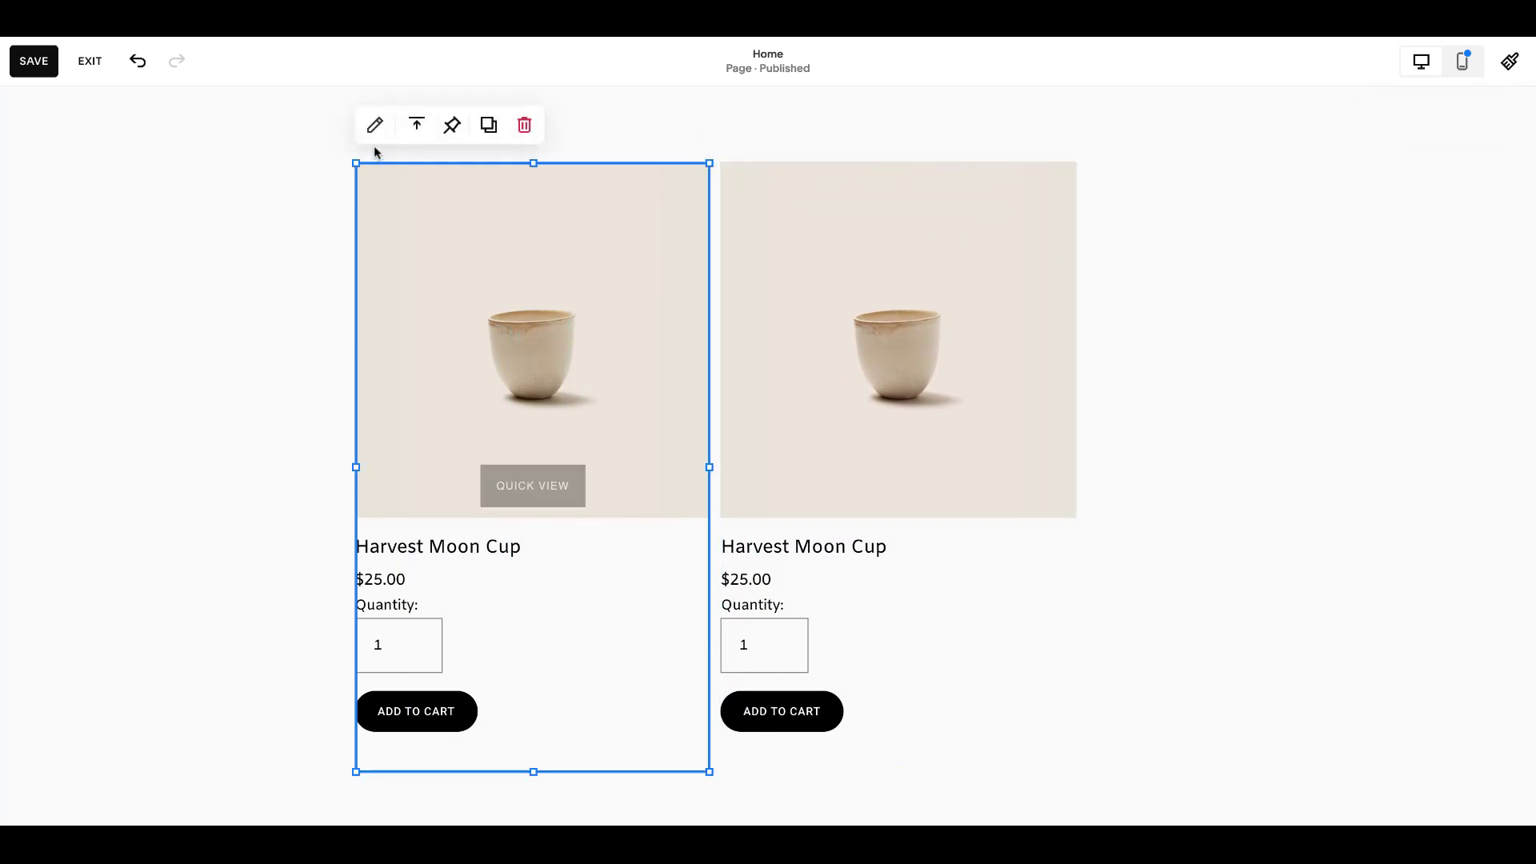
left_click(373, 124)
left_click(958, 467)
left_click(960, 507)
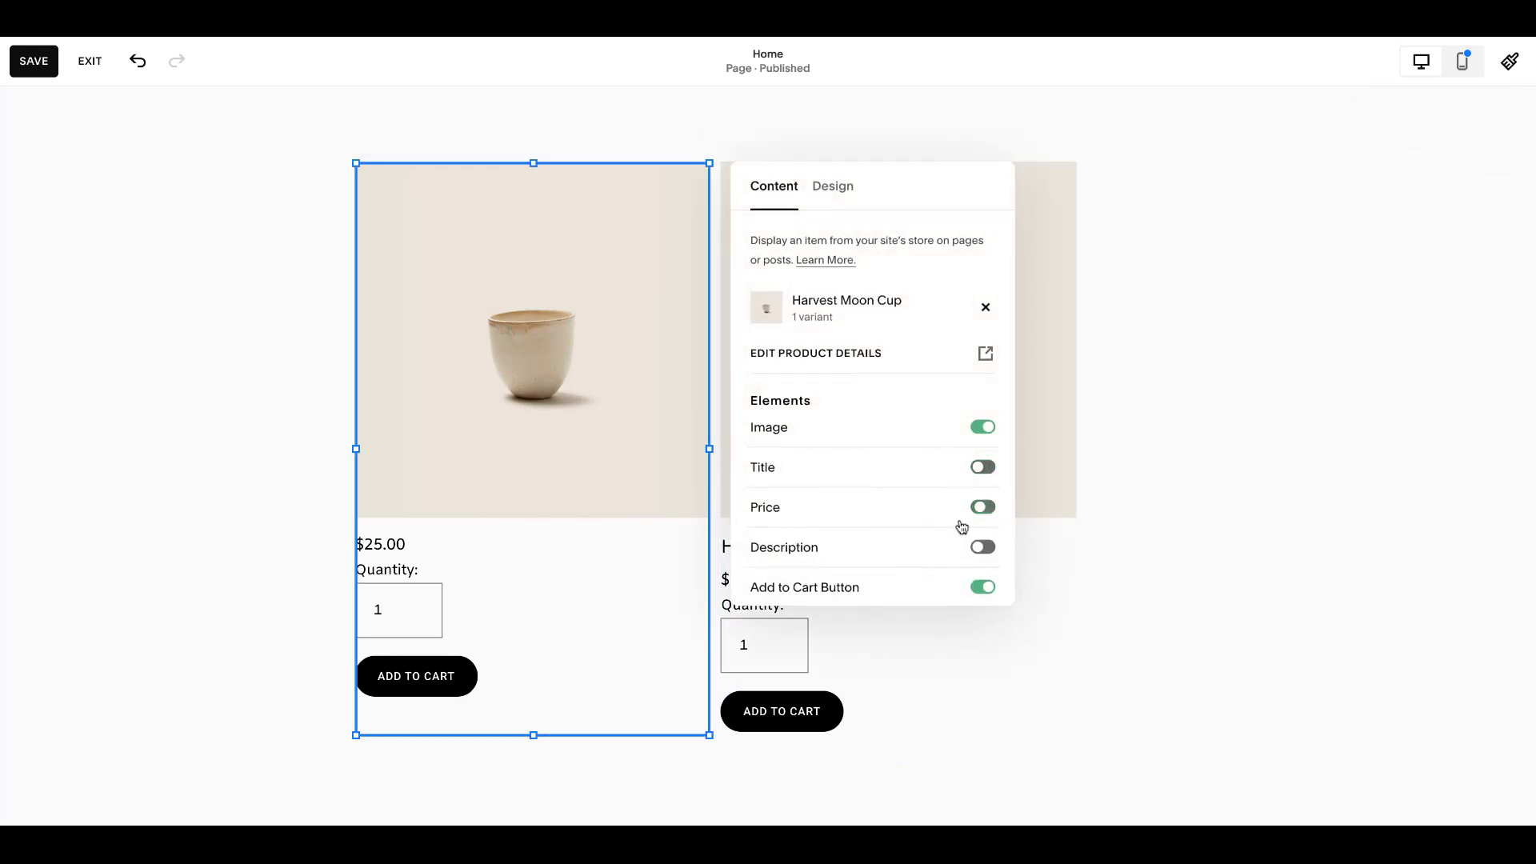
left_click(963, 587)
scroll(963, 592, "down", 2)
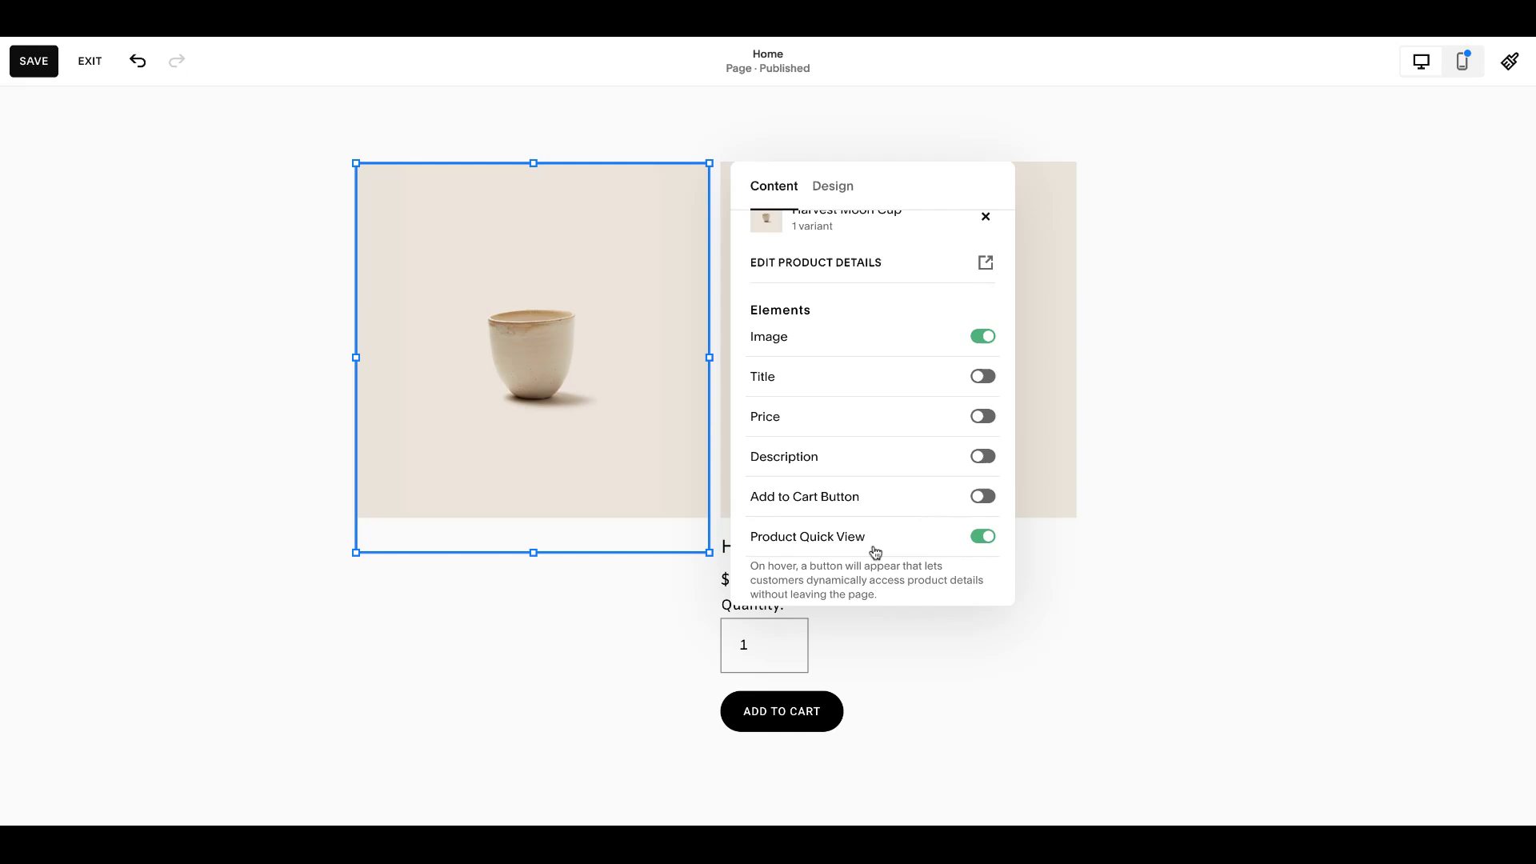
left_click(524, 613)
left_click(528, 476)
left_click_drag(528, 549, 530, 550)
Hide the image on the second product block and make this details block taller
left_click(597, 641)
left_click(799, 621)
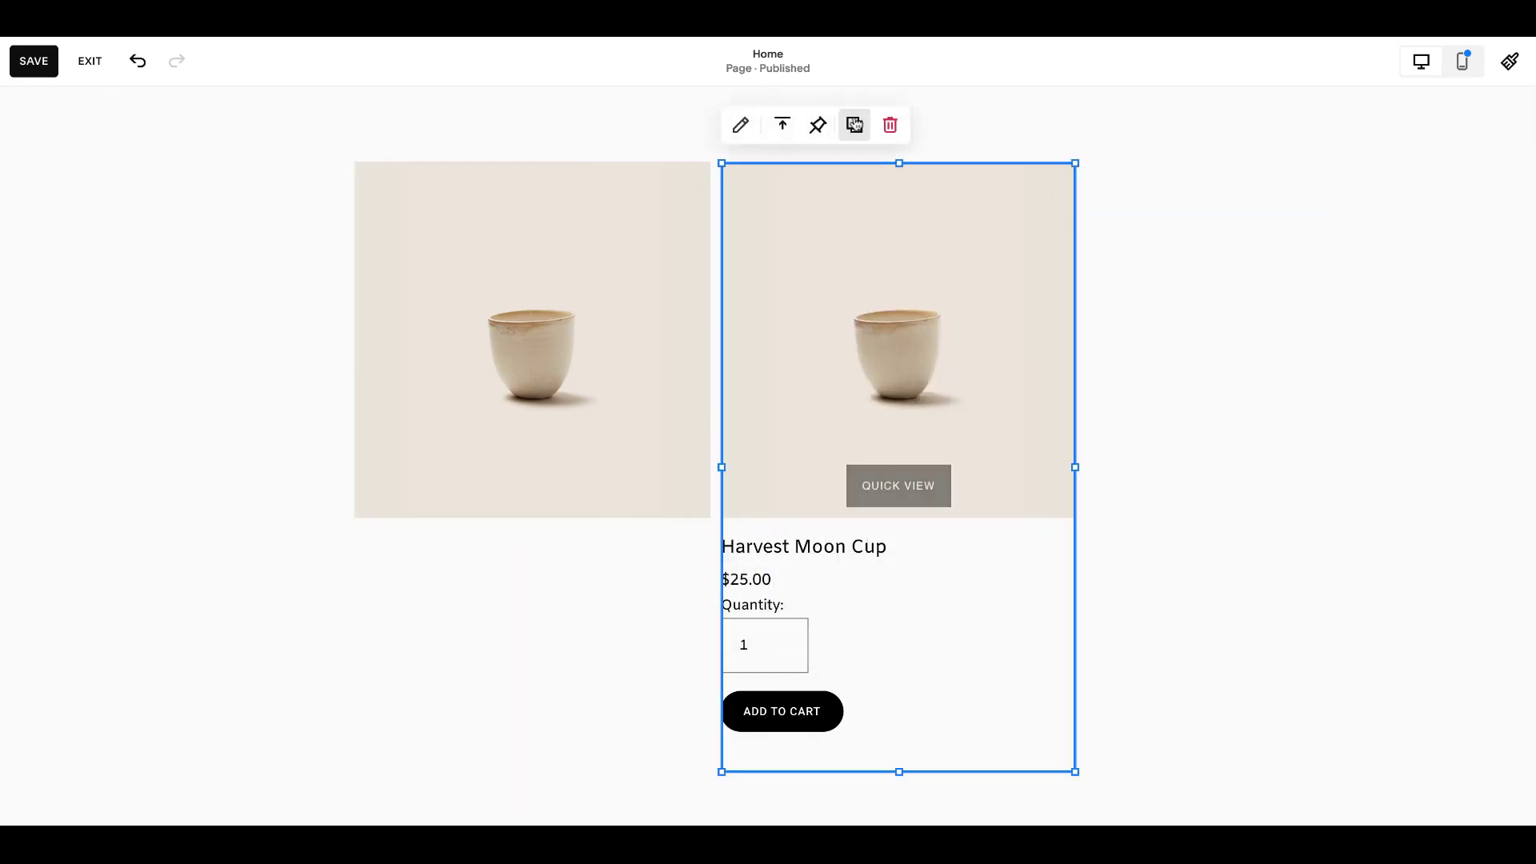
left_click(742, 130)
left_click(1233, 437)
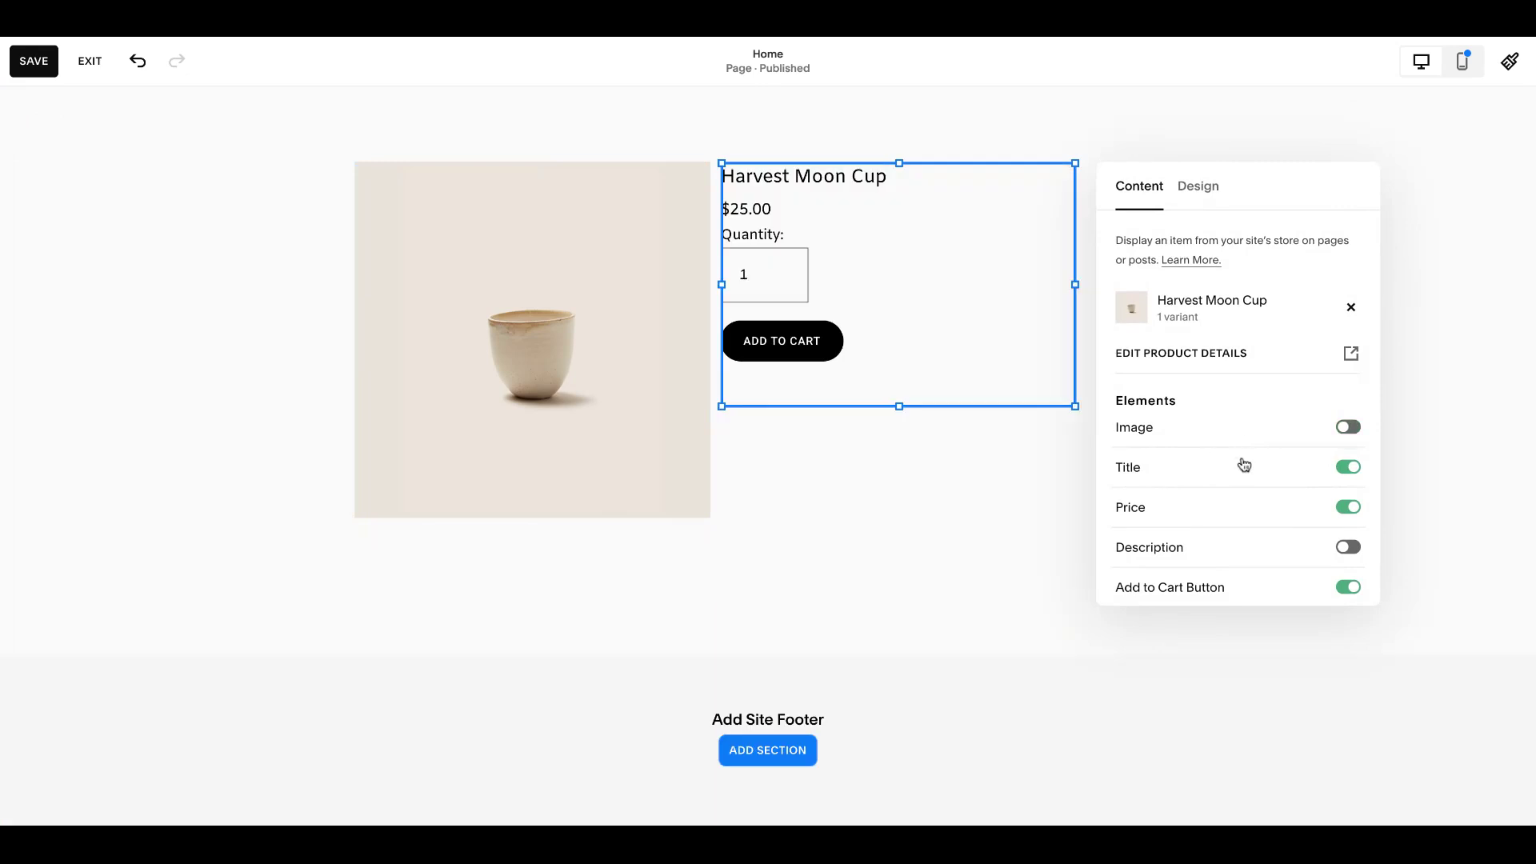
scroll(1269, 549, "down", 1)
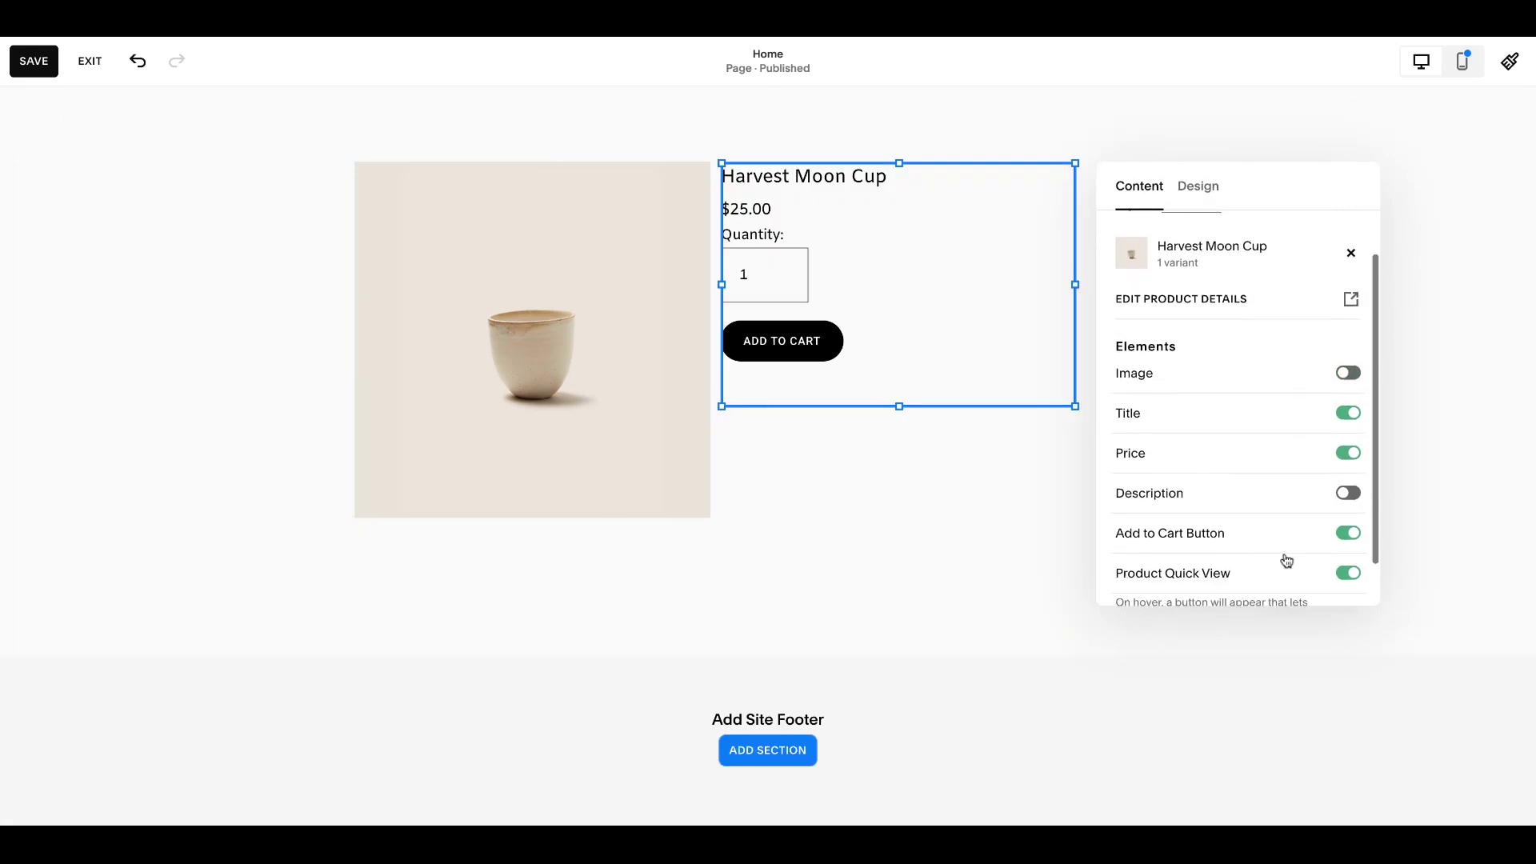
left_click(970, 569)
left_click_drag(899, 404, 895, 415)
Centre both blocks vertically and match the details block's height to the image block
left_click(526, 297)
left_click(416, 125)
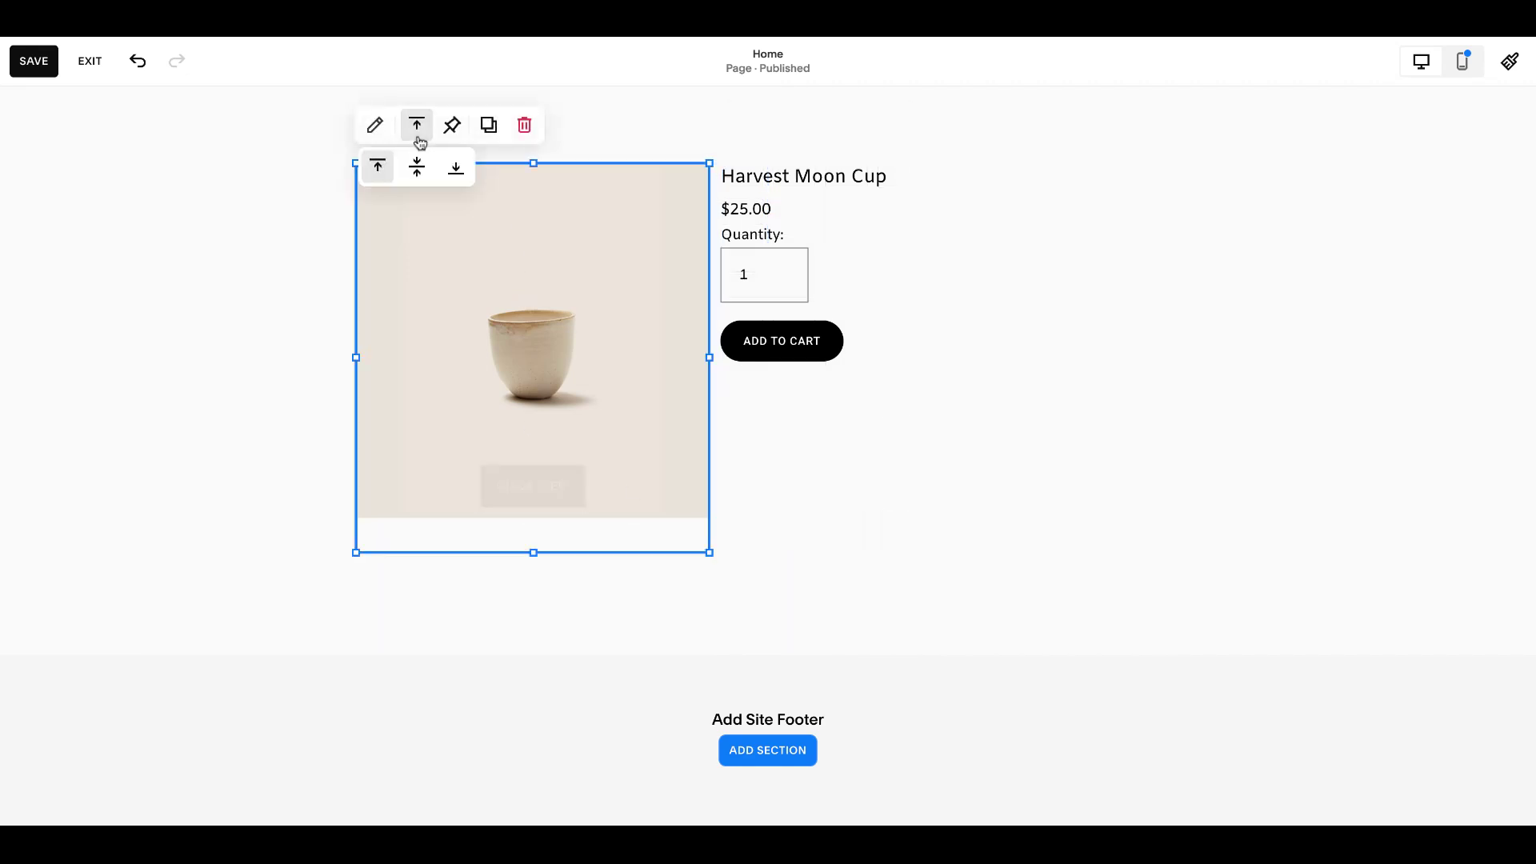
left_click(417, 166)
left_click(879, 294)
left_click(782, 125)
left_click(782, 167)
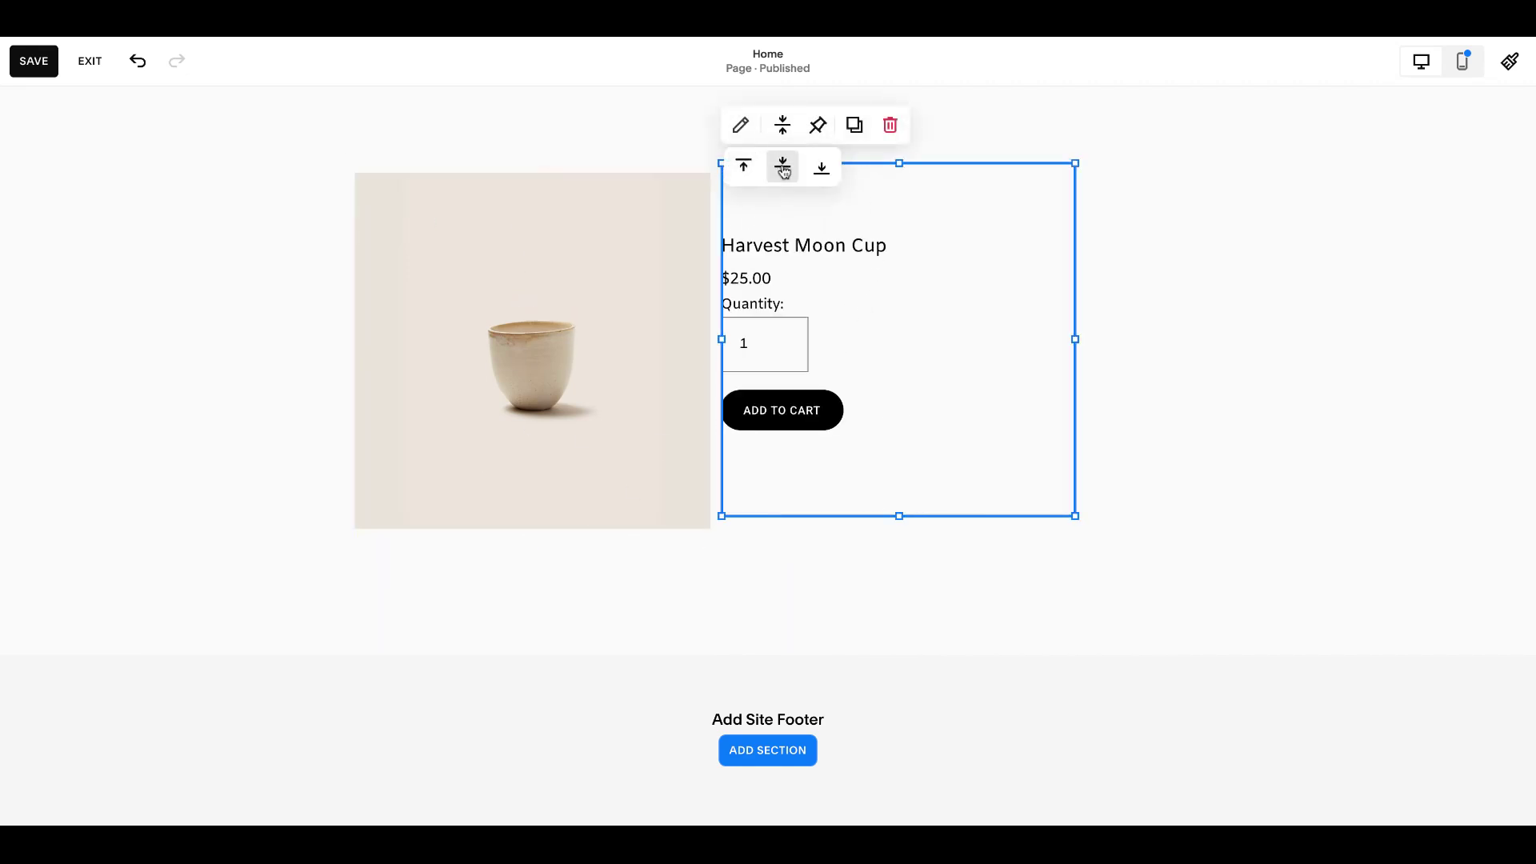
left_click(828, 656)
left_click(898, 514)
left_click_drag(900, 517, 899, 518)
left_click(1256, 488)
Add a small gap between the image and details blocks and save the layout
left_click(856, 384)
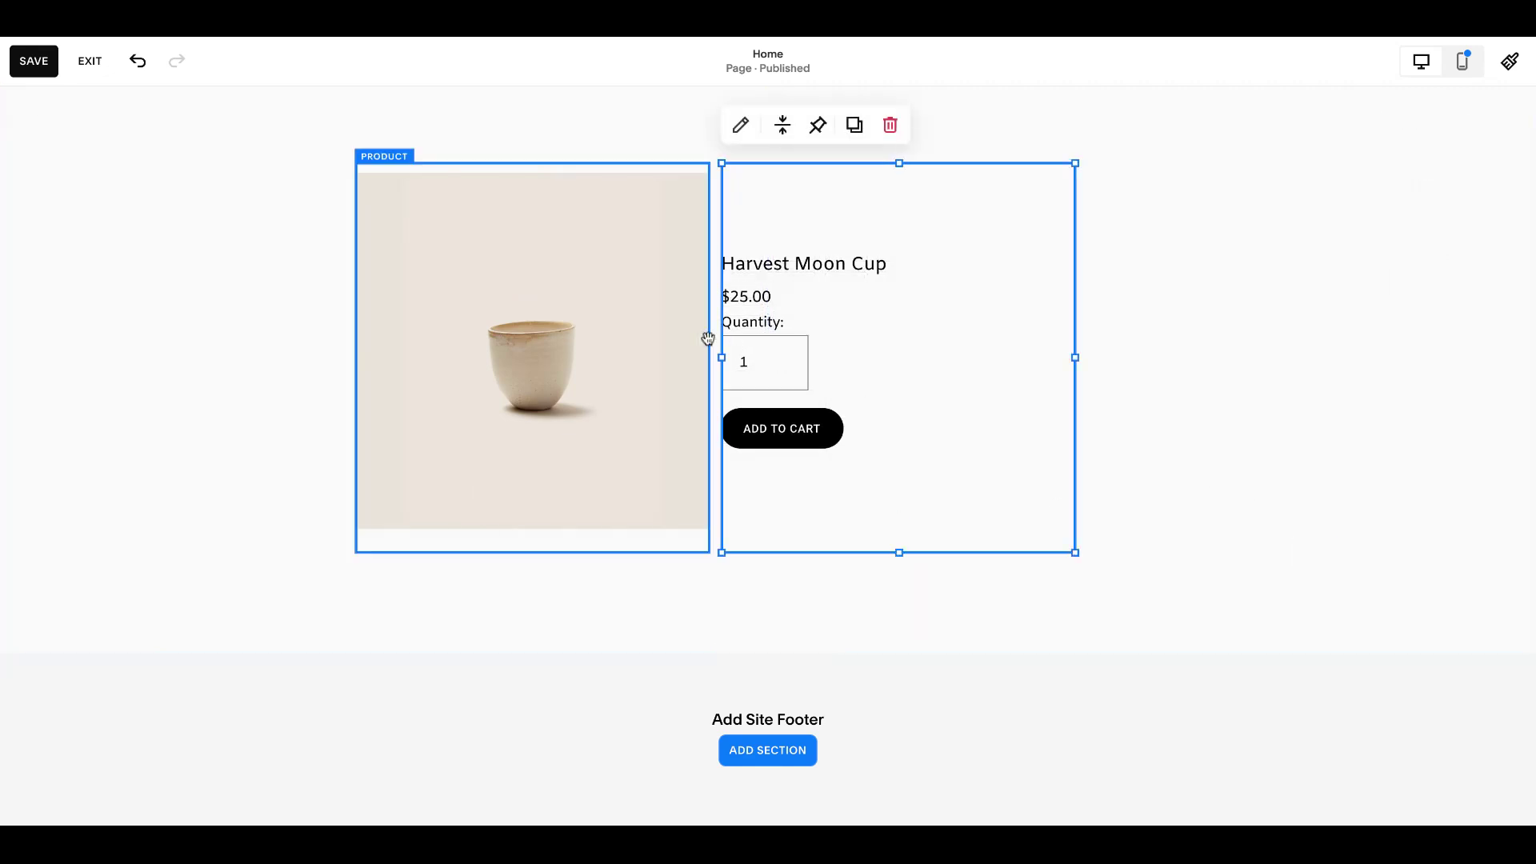
left_click_drag(726, 354, 771, 355)
left_click(1198, 390)
scroll(1198, 388, "up", 2)
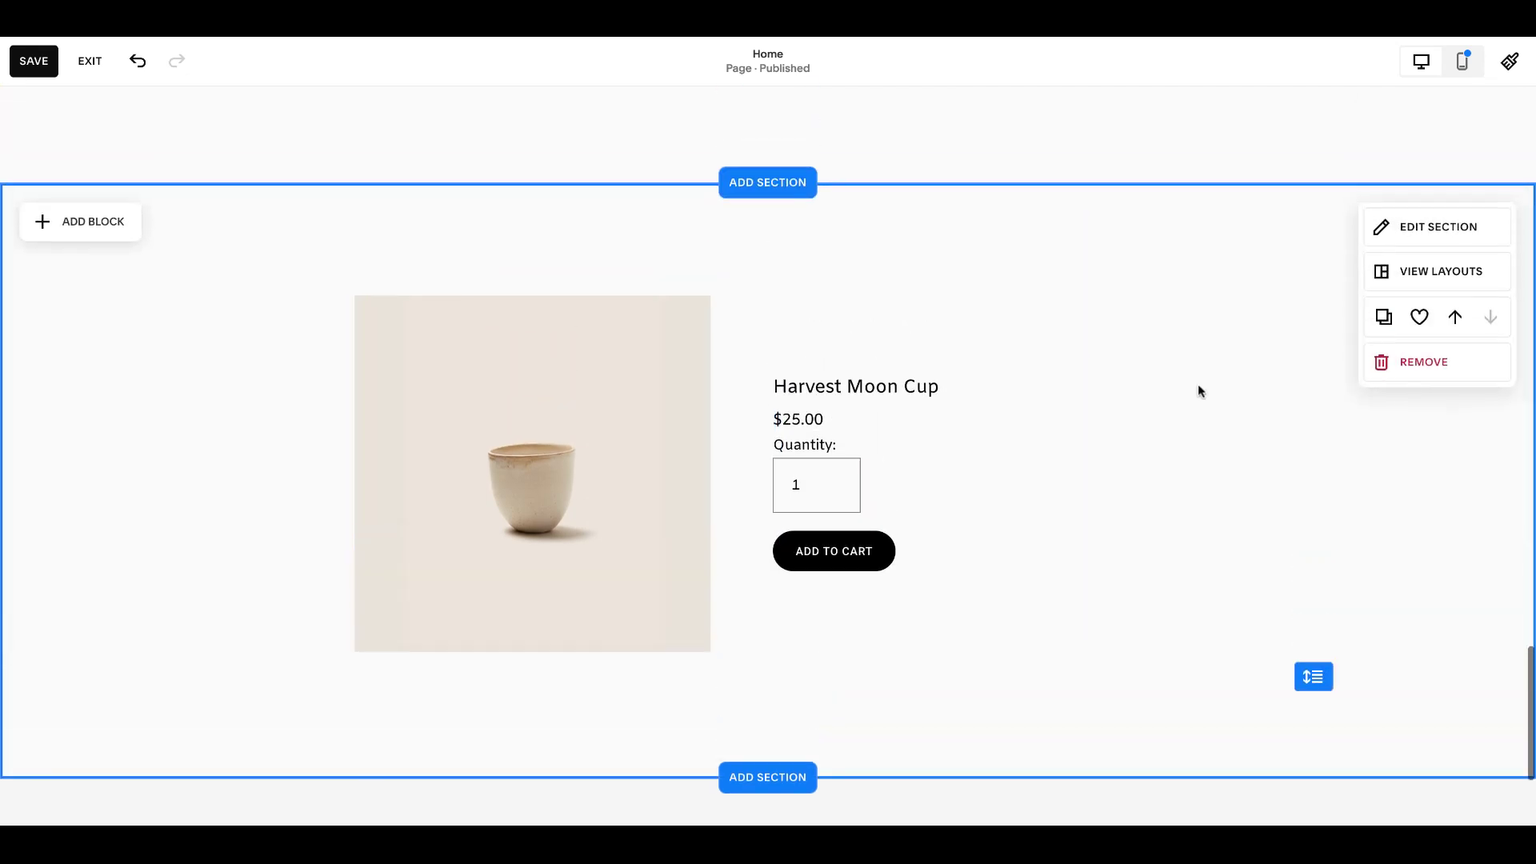
scroll(1198, 387, "down", 1)
left_click(92, 62)
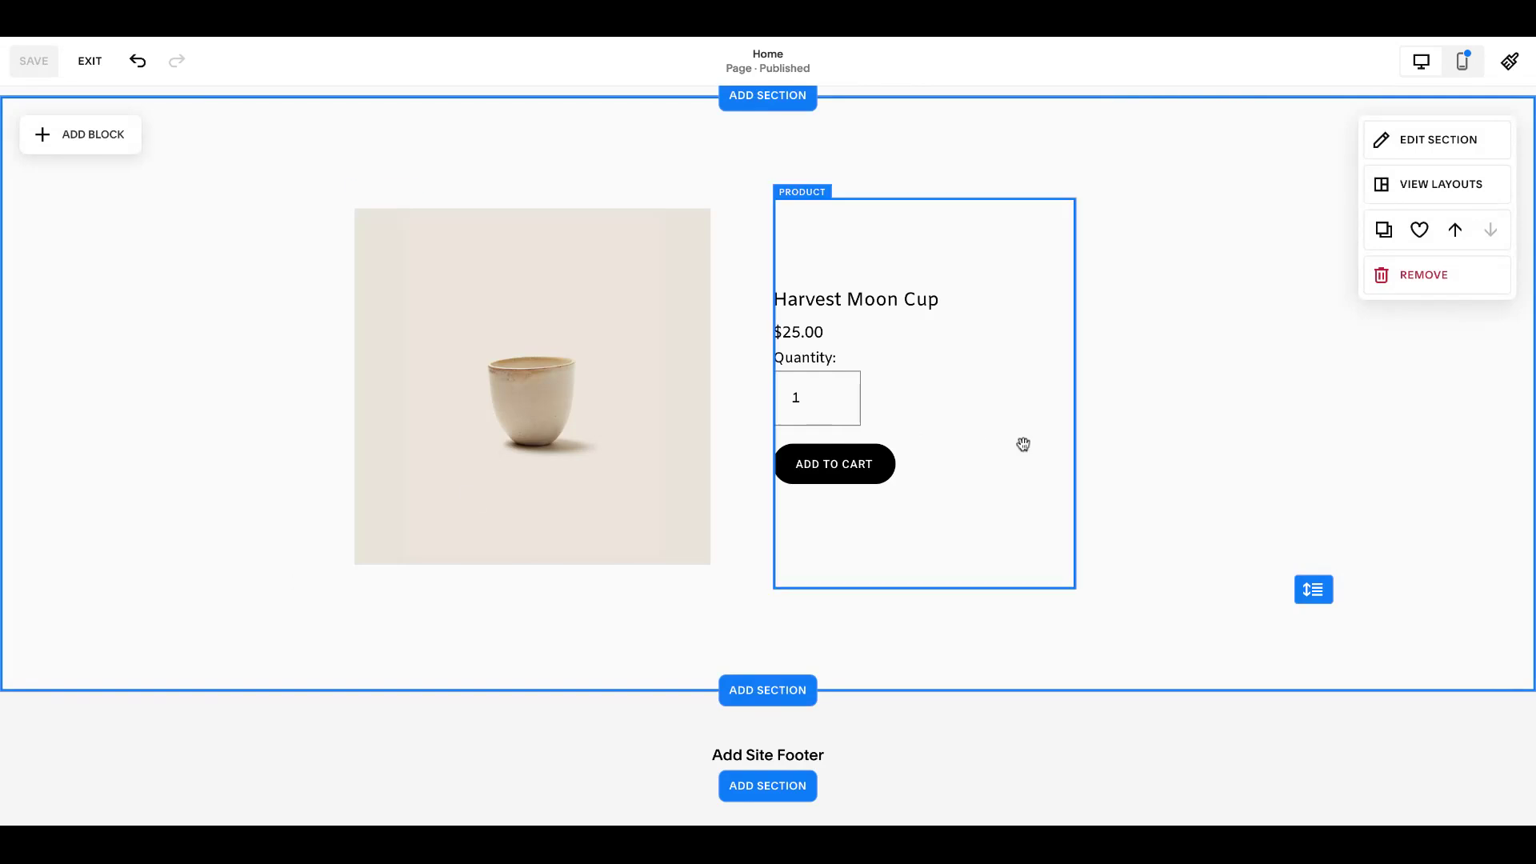
Add a Shape block and place it over the cup image
left_click(95, 135)
type("shap")
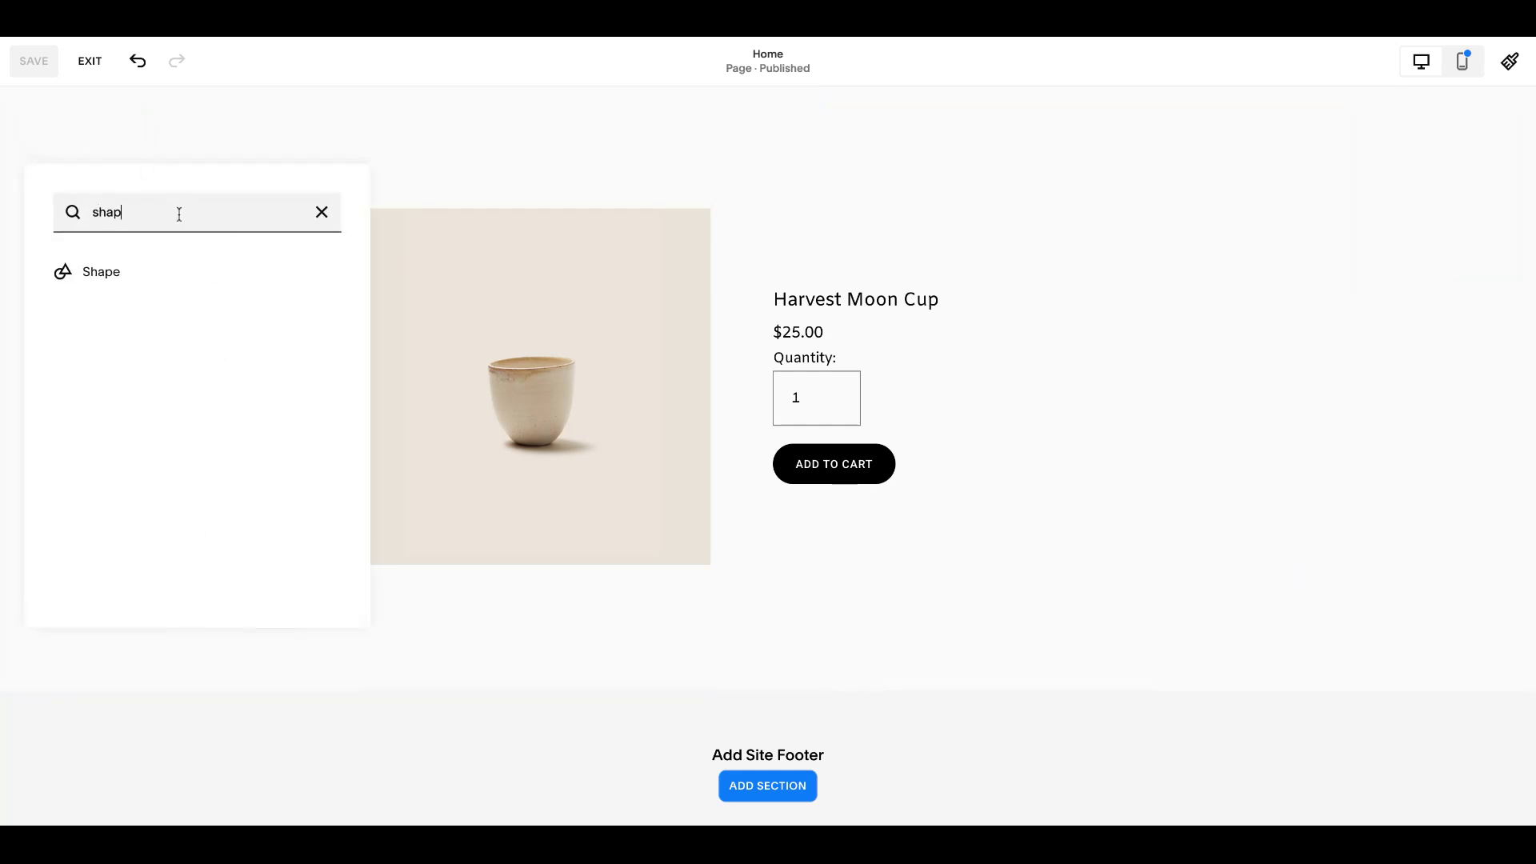
left_click(96, 269)
left_click_drag(199, 263, 354, 263)
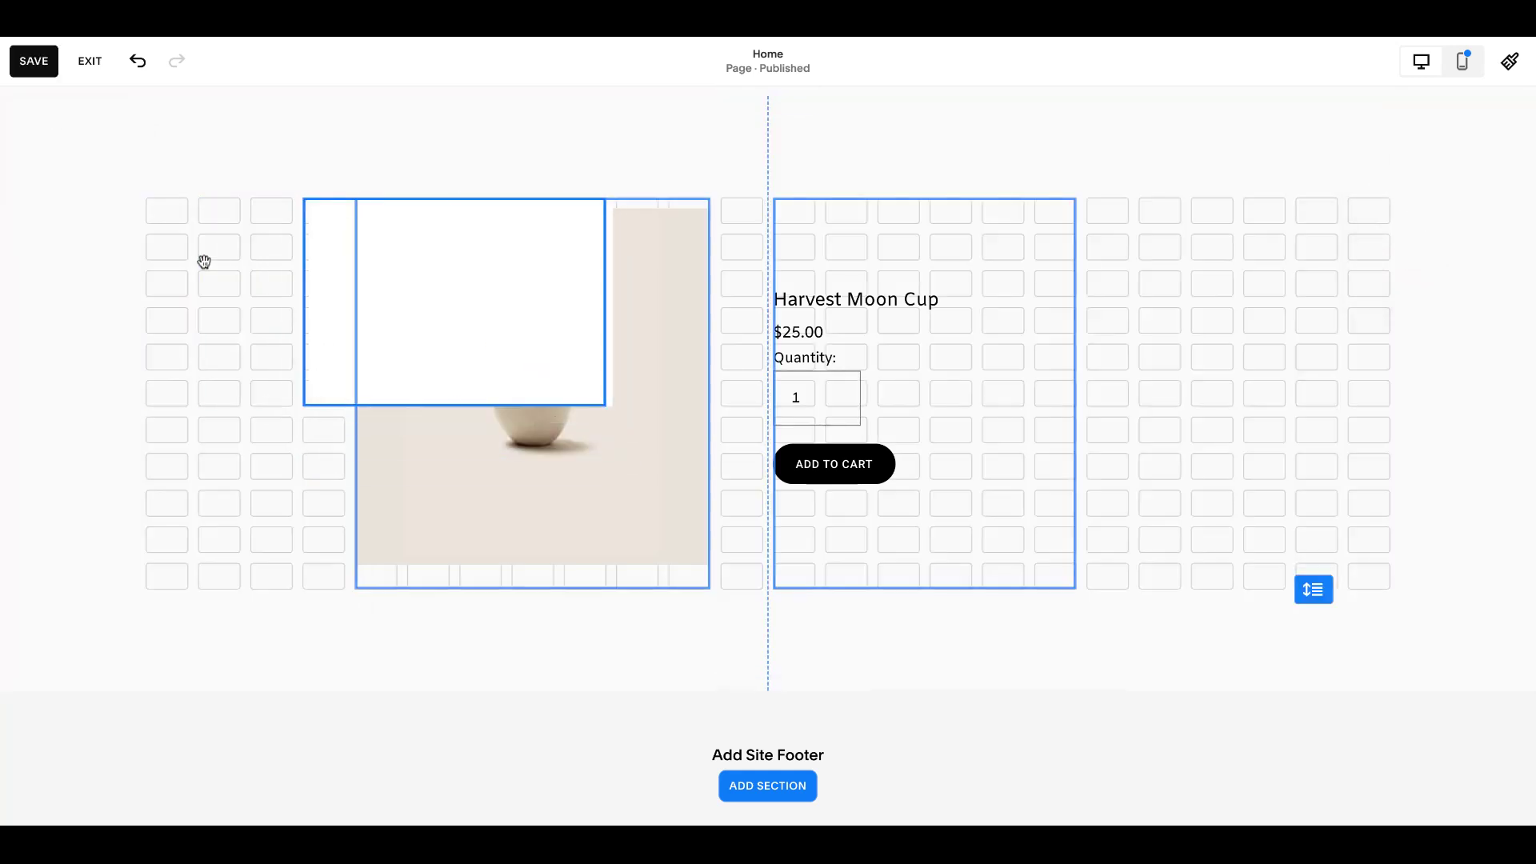
Move both product blocks down a row, send the shape backward, and enlarge it behind them
left_click(1057, 444)
left_click(707, 442, "shift")
left_click_drag(706, 443, 706, 464)
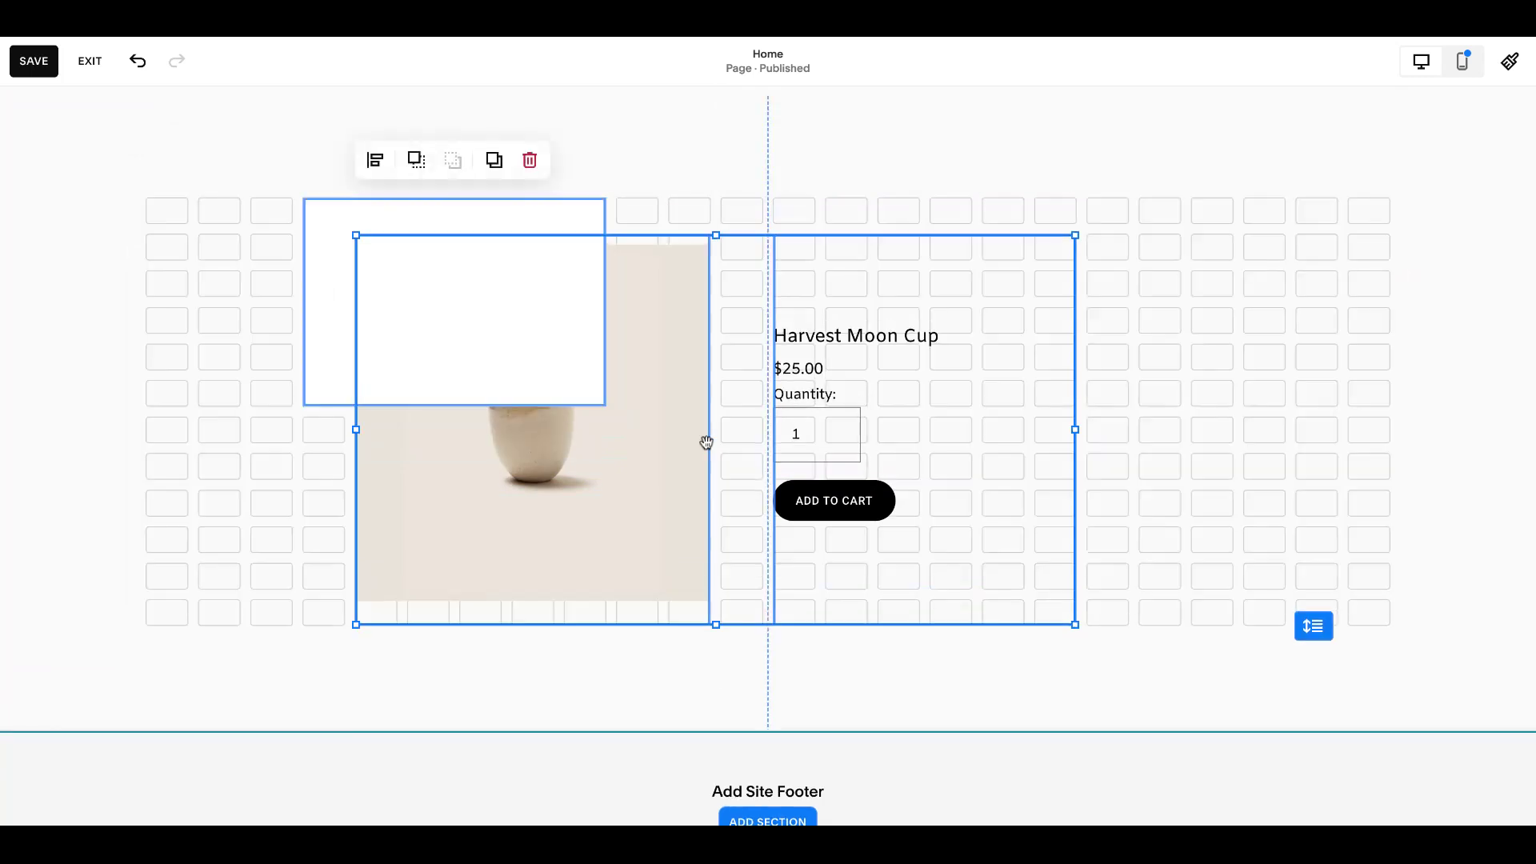
left_click_drag(724, 614, 721, 620)
left_click(408, 333)
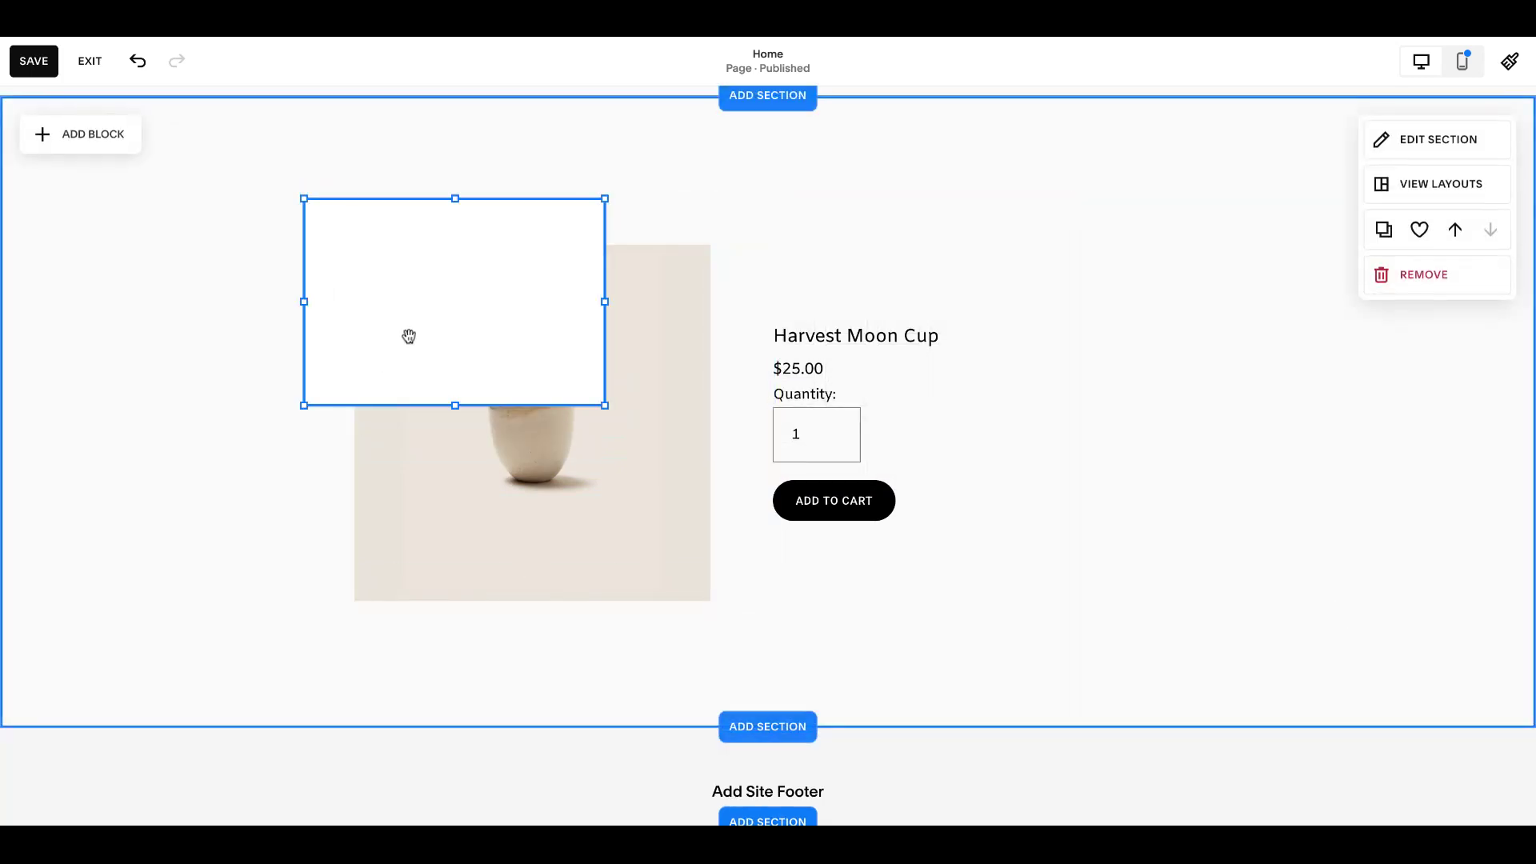
left_click(439, 168)
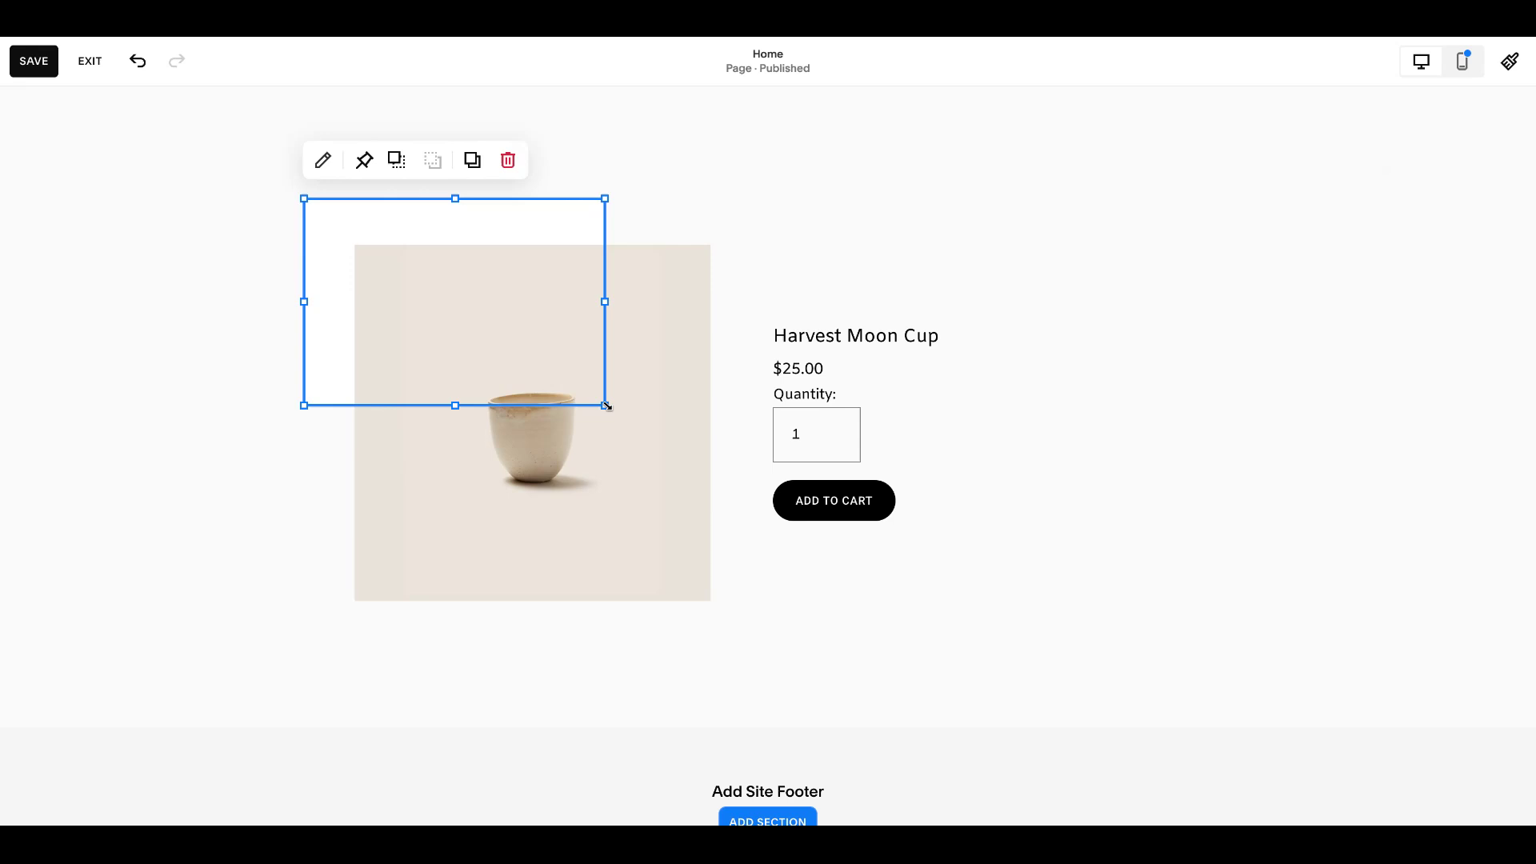
left_click_drag(605, 406, 625, 415)
Save the shape-framed card layout, exit the editor, and expand Custom Code to reveal Custom CSS
left_click(1253, 653)
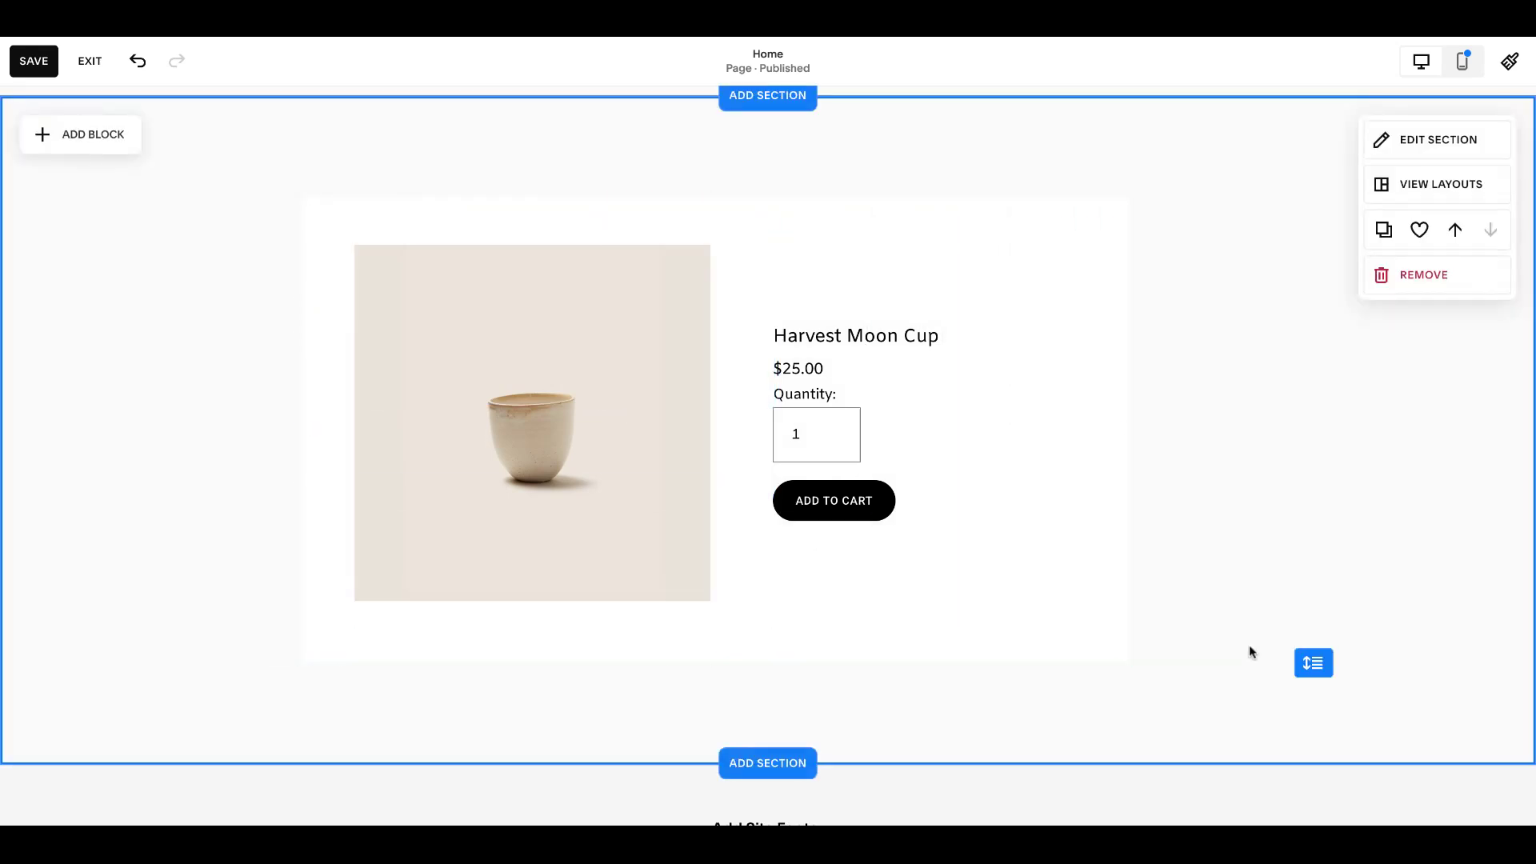
left_click(36, 62)
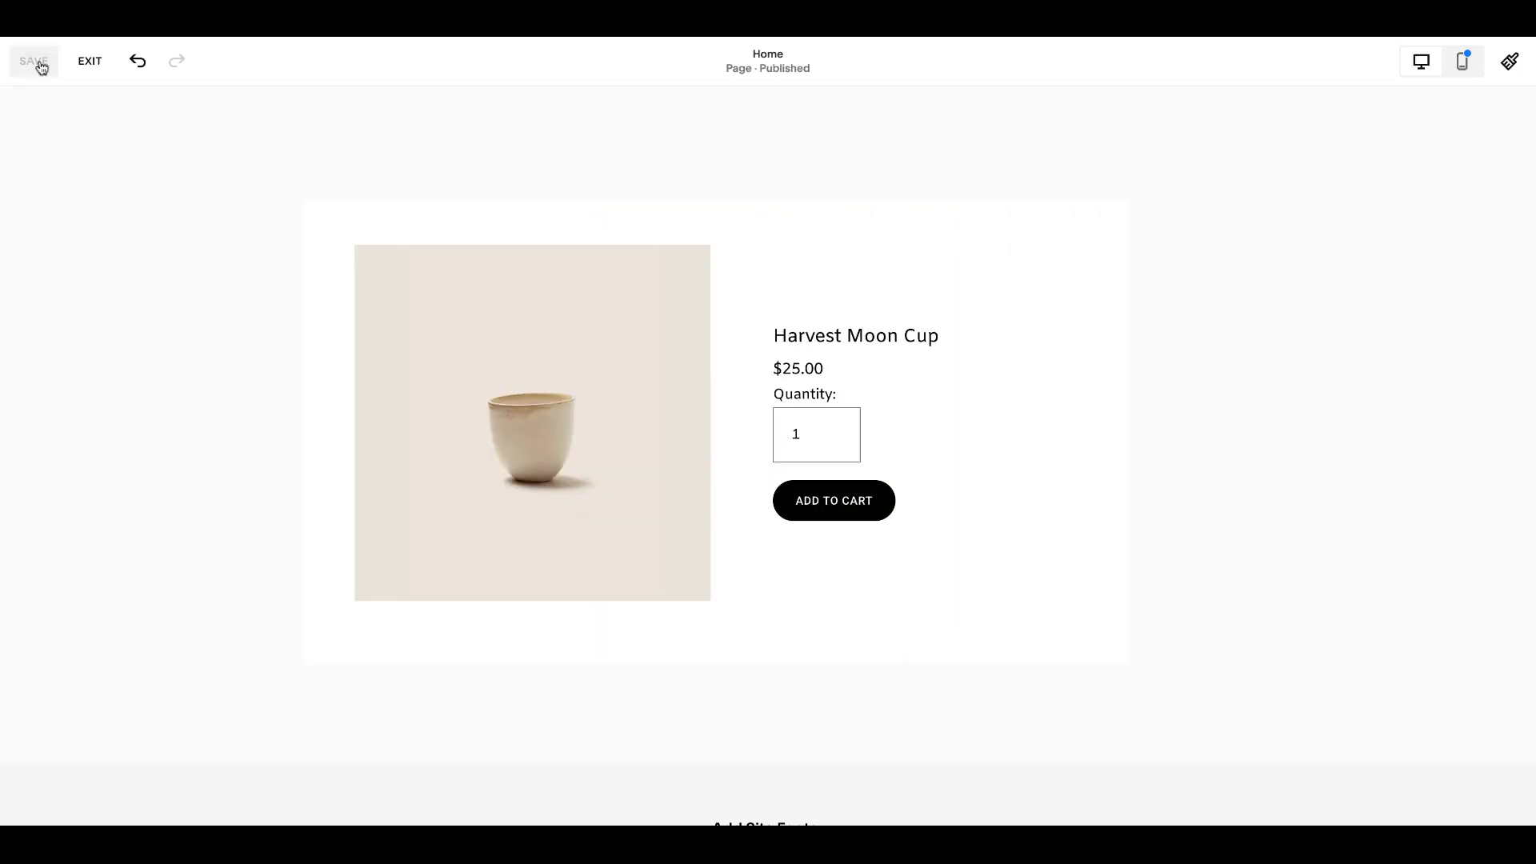
scroll(192, 315, "up", 1)
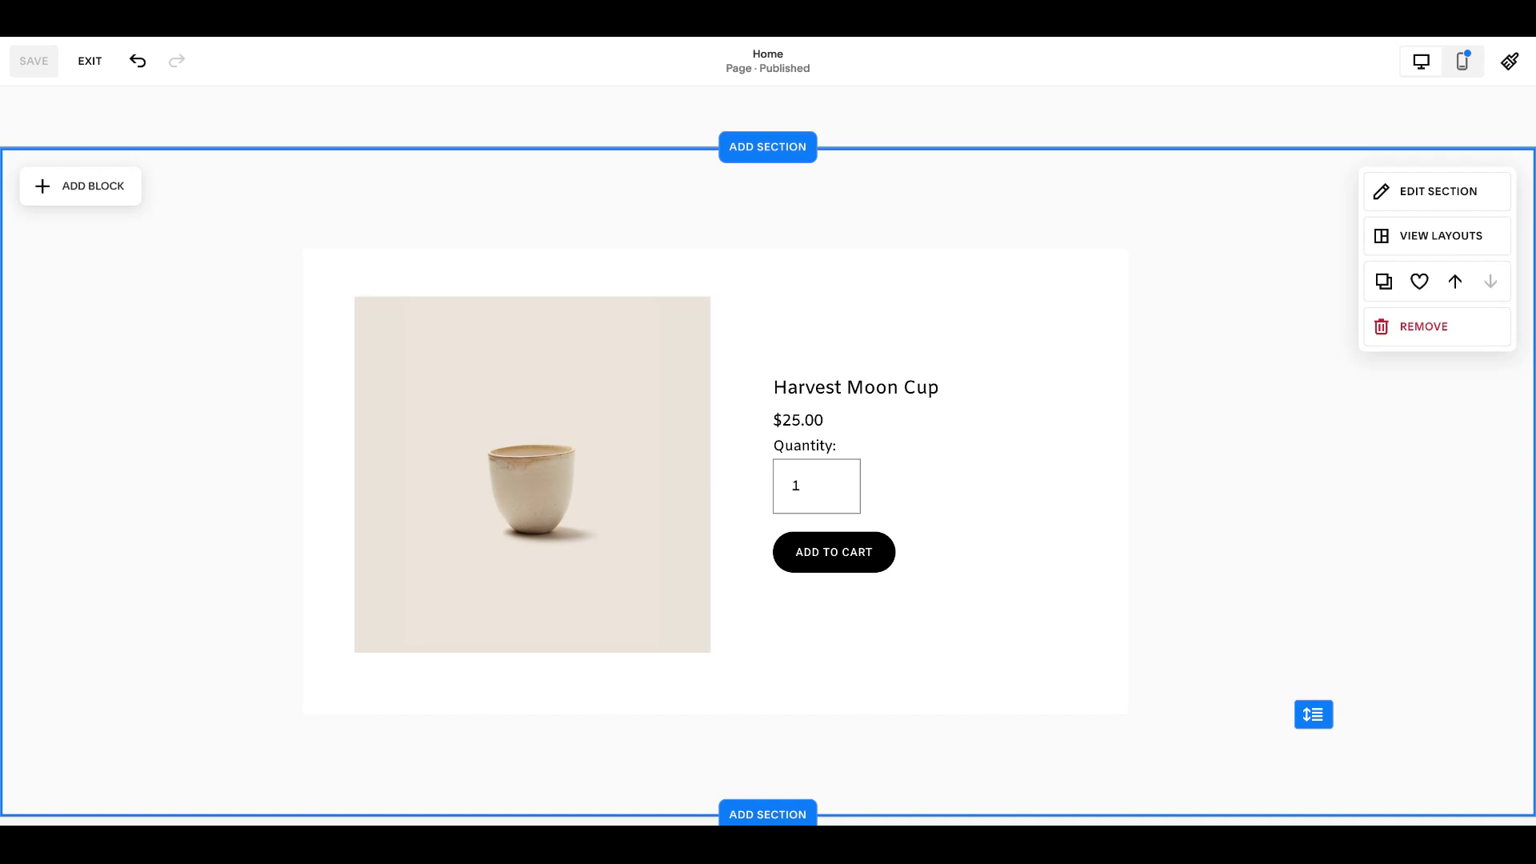
scroll(768, 432, "up", 5)
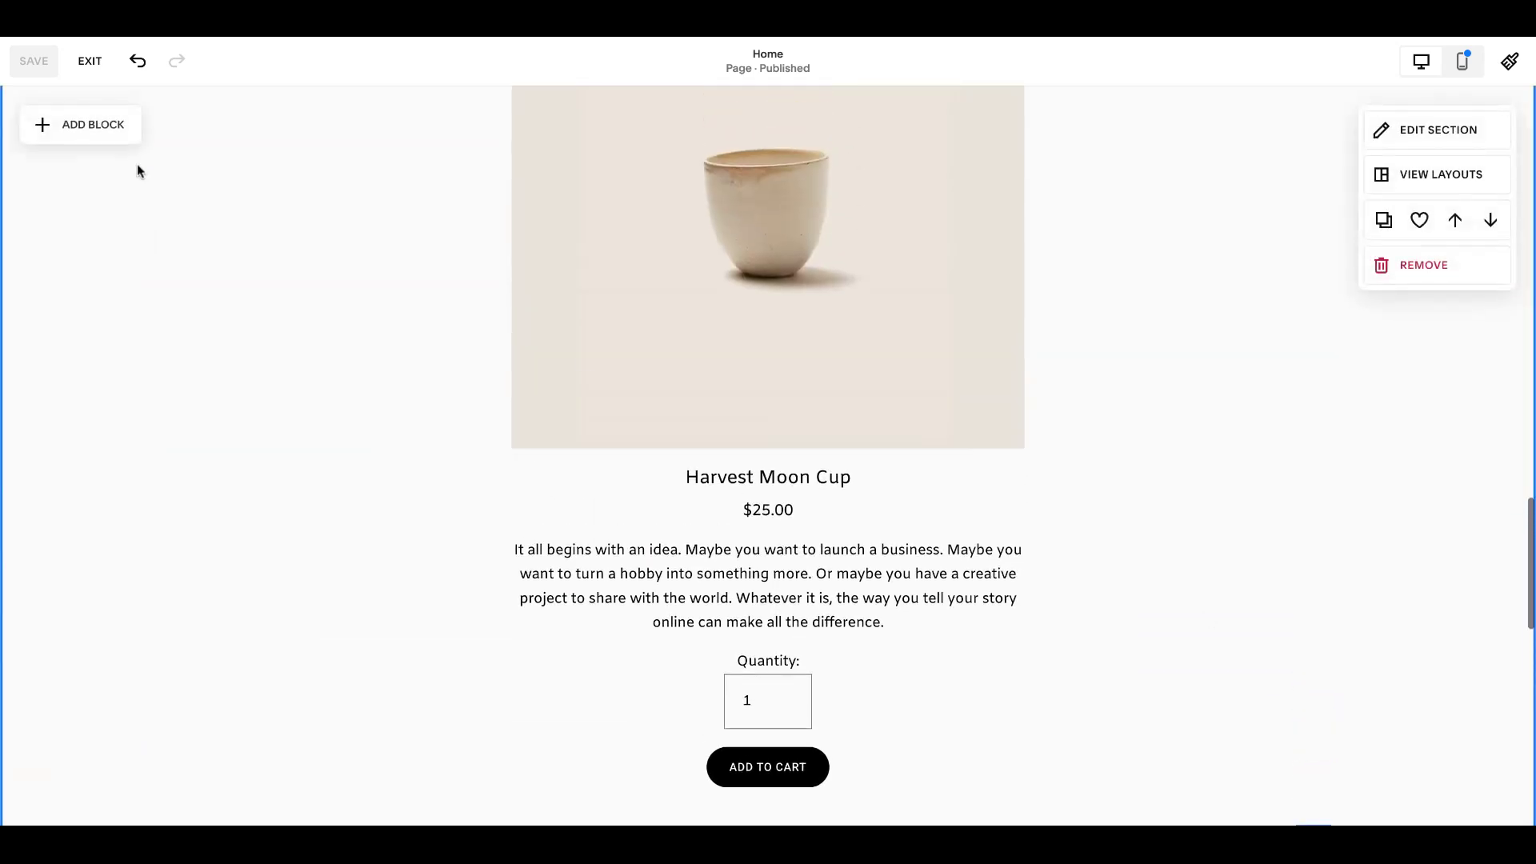
left_click(89, 61)
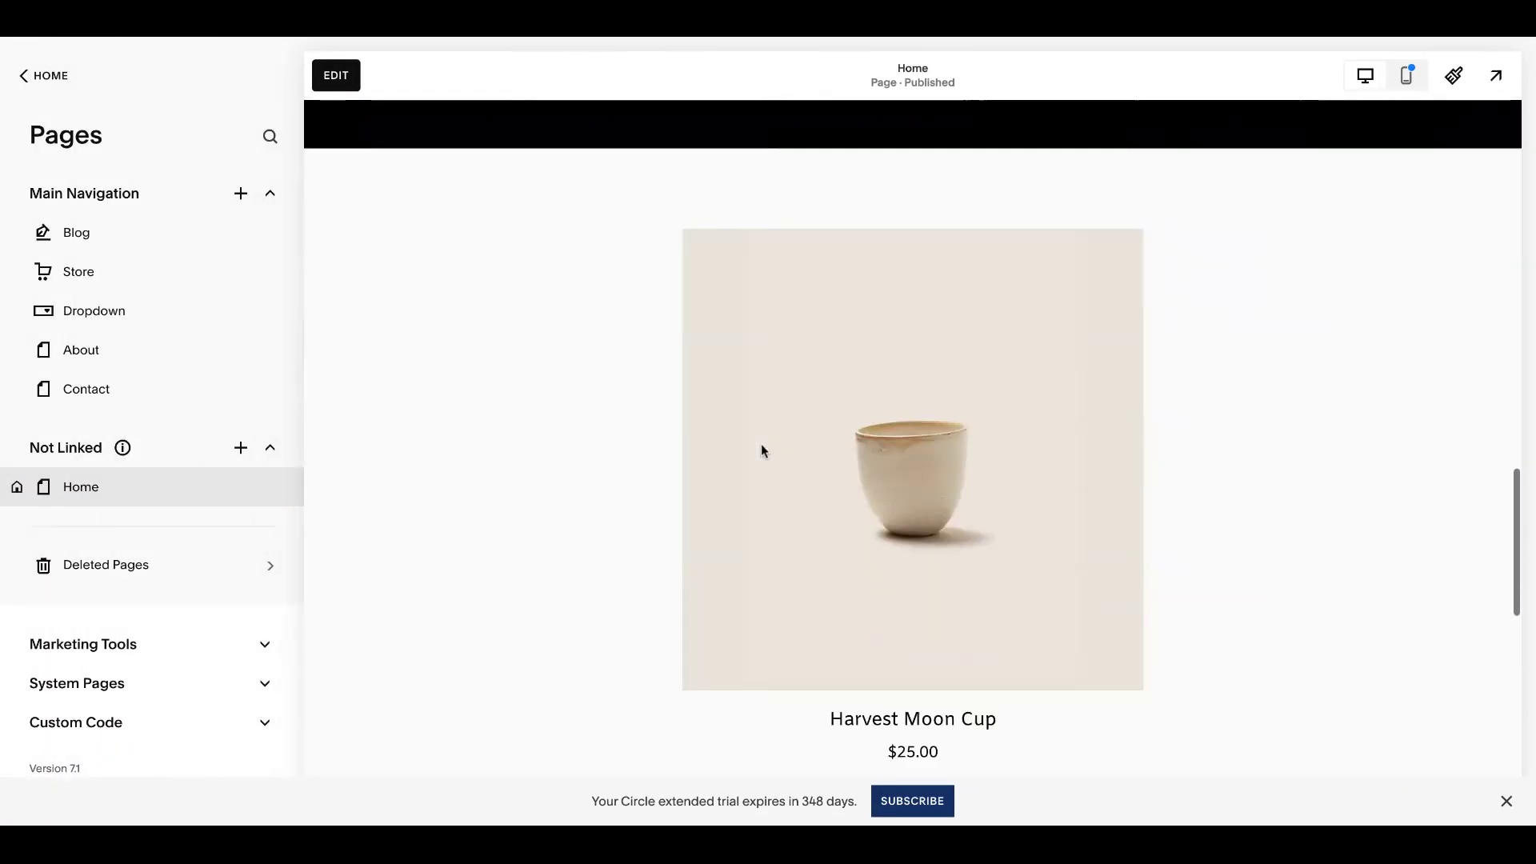
left_click(171, 712)
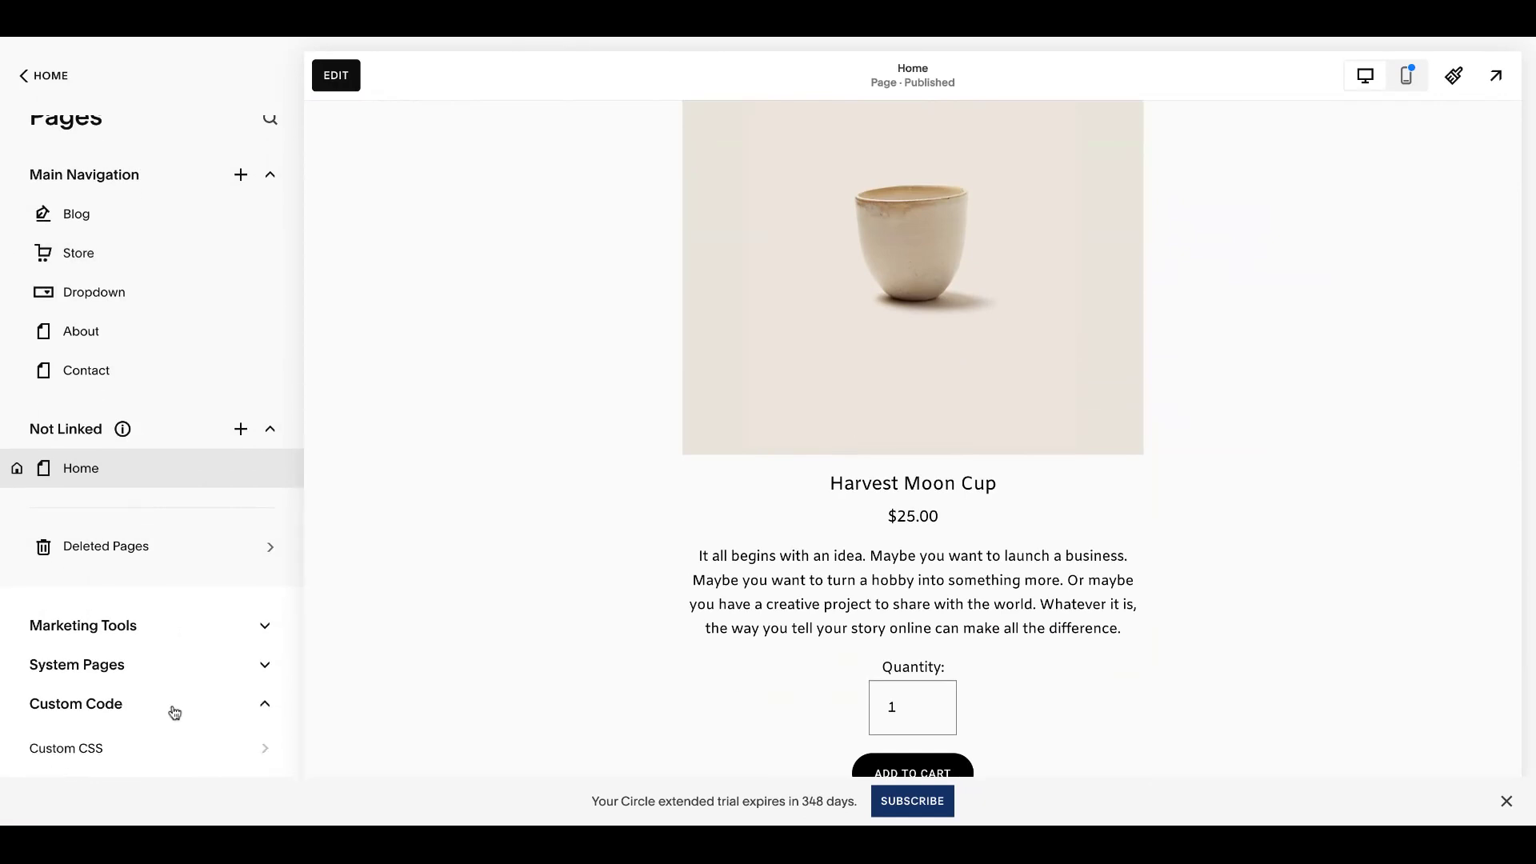
Paste the prepared product-block CSS into the empty Custom CSS editor
left_click(156, 676)
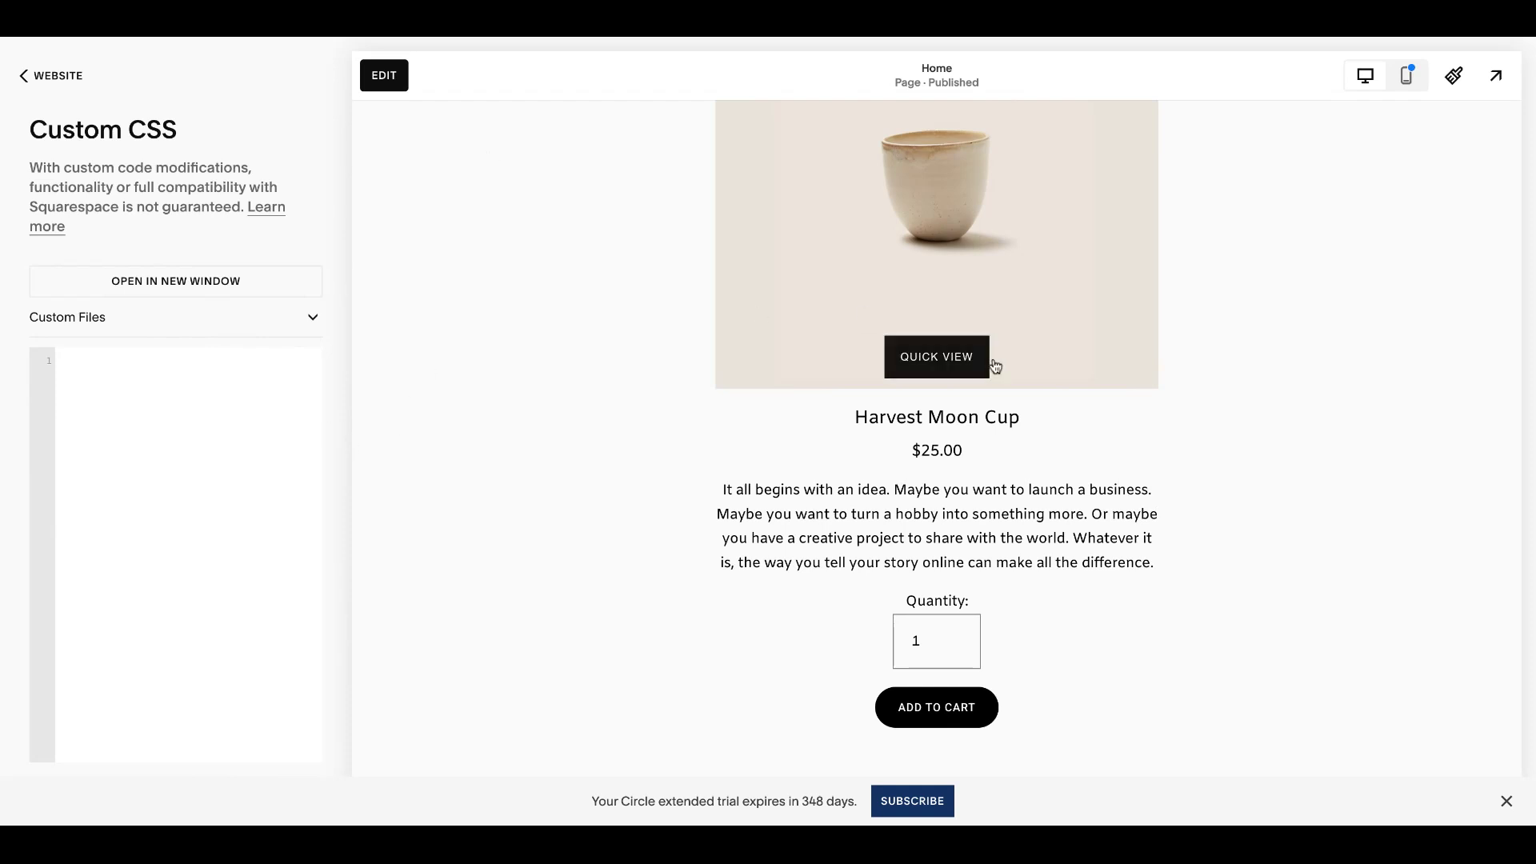
scroll(960, 352, "up", 1)
left_click(189, 412)
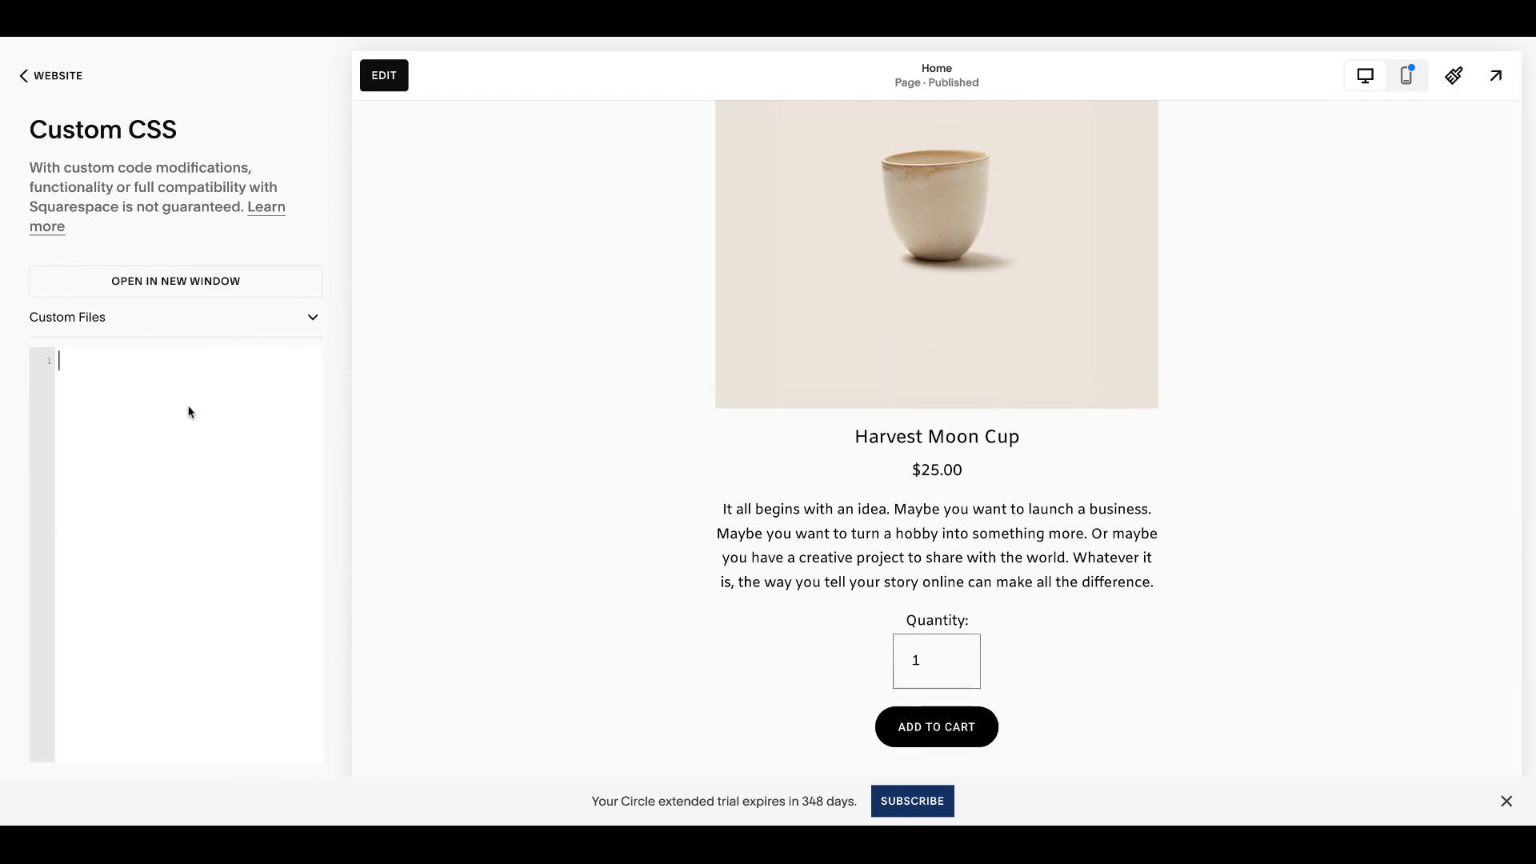
key("ctrl+v")
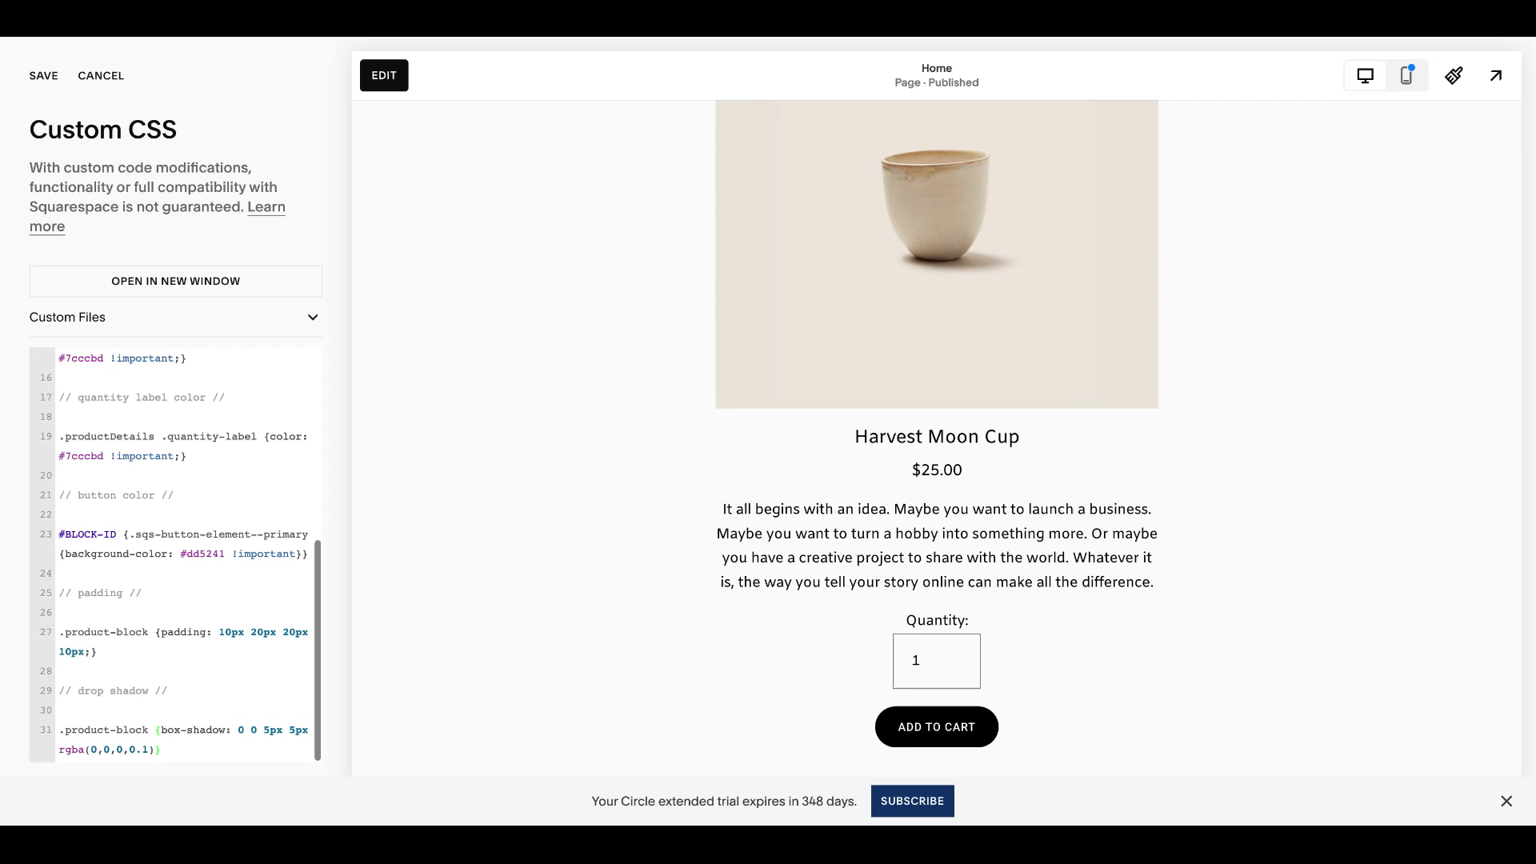
scroll(181, 388, "up", 5)
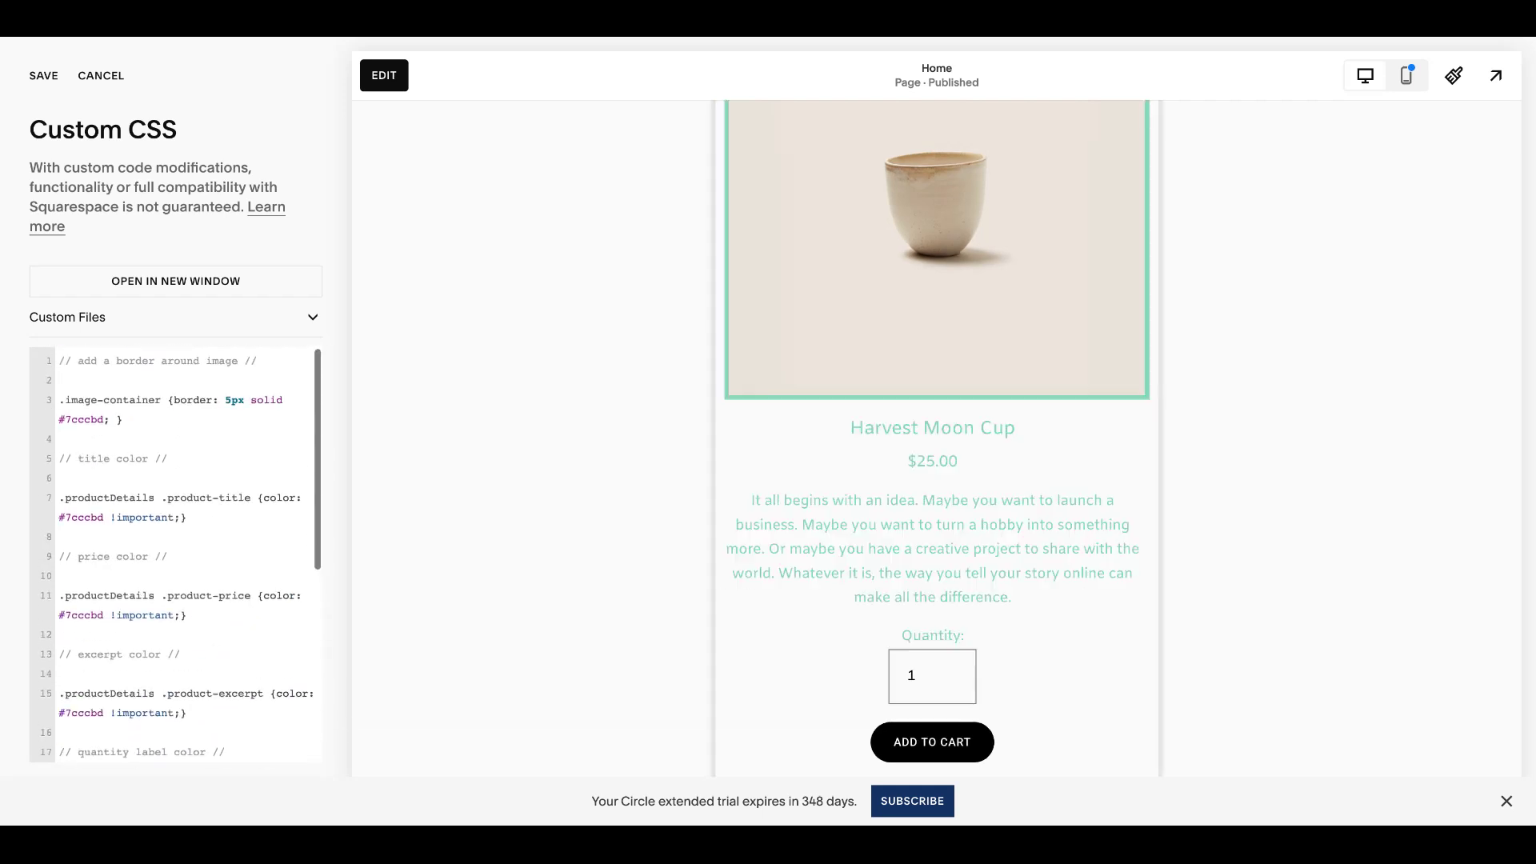
Delete the blank lines under the border, title and price comments
left_click(181, 384)
key("BackSpace")
left_click(152, 452)
key("BackSpace")
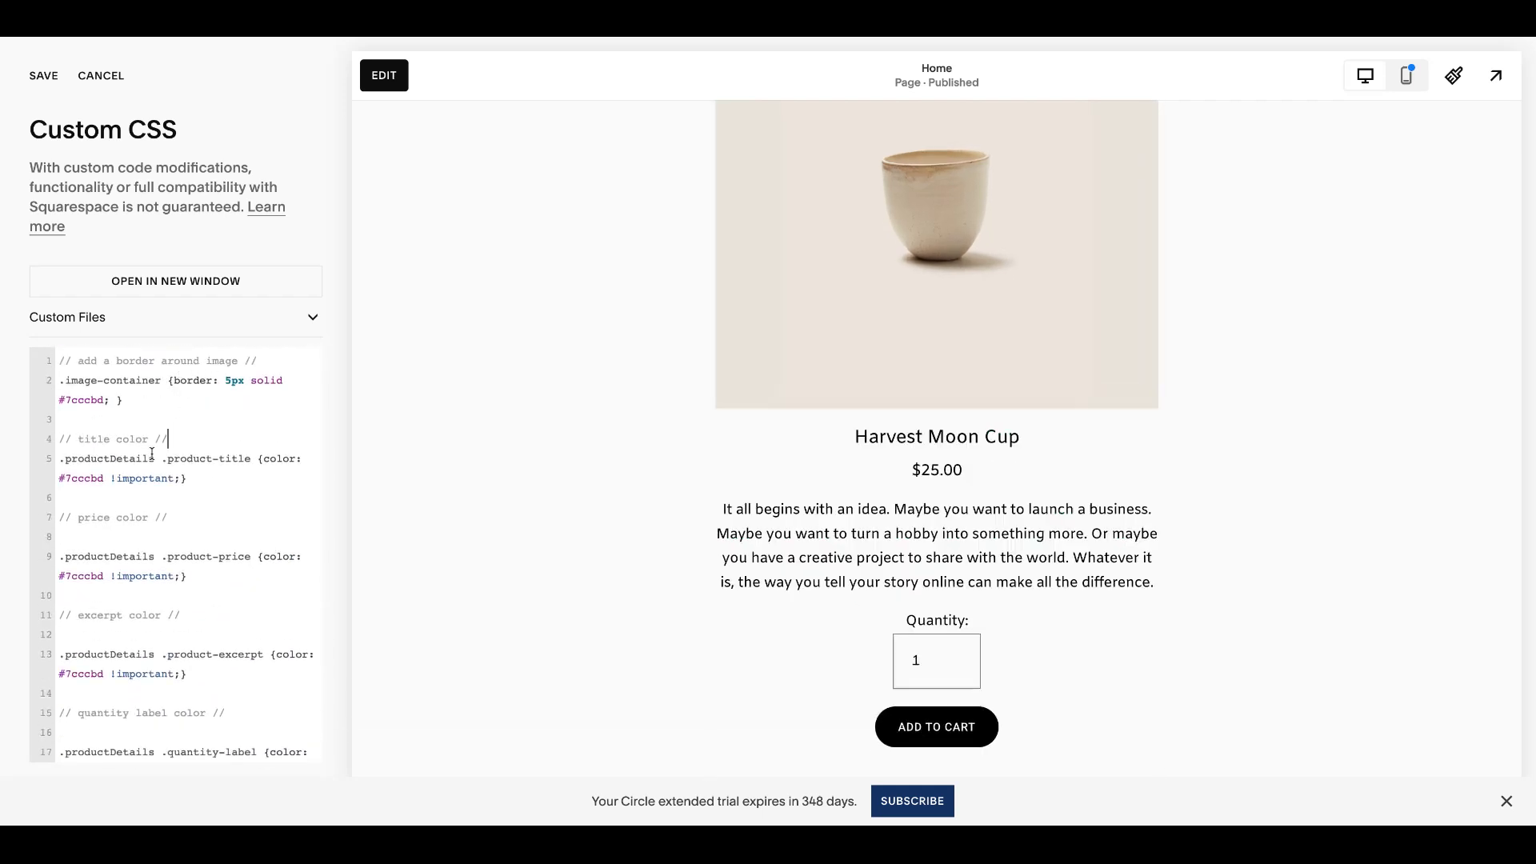
scroll(622, 475, "up", 3)
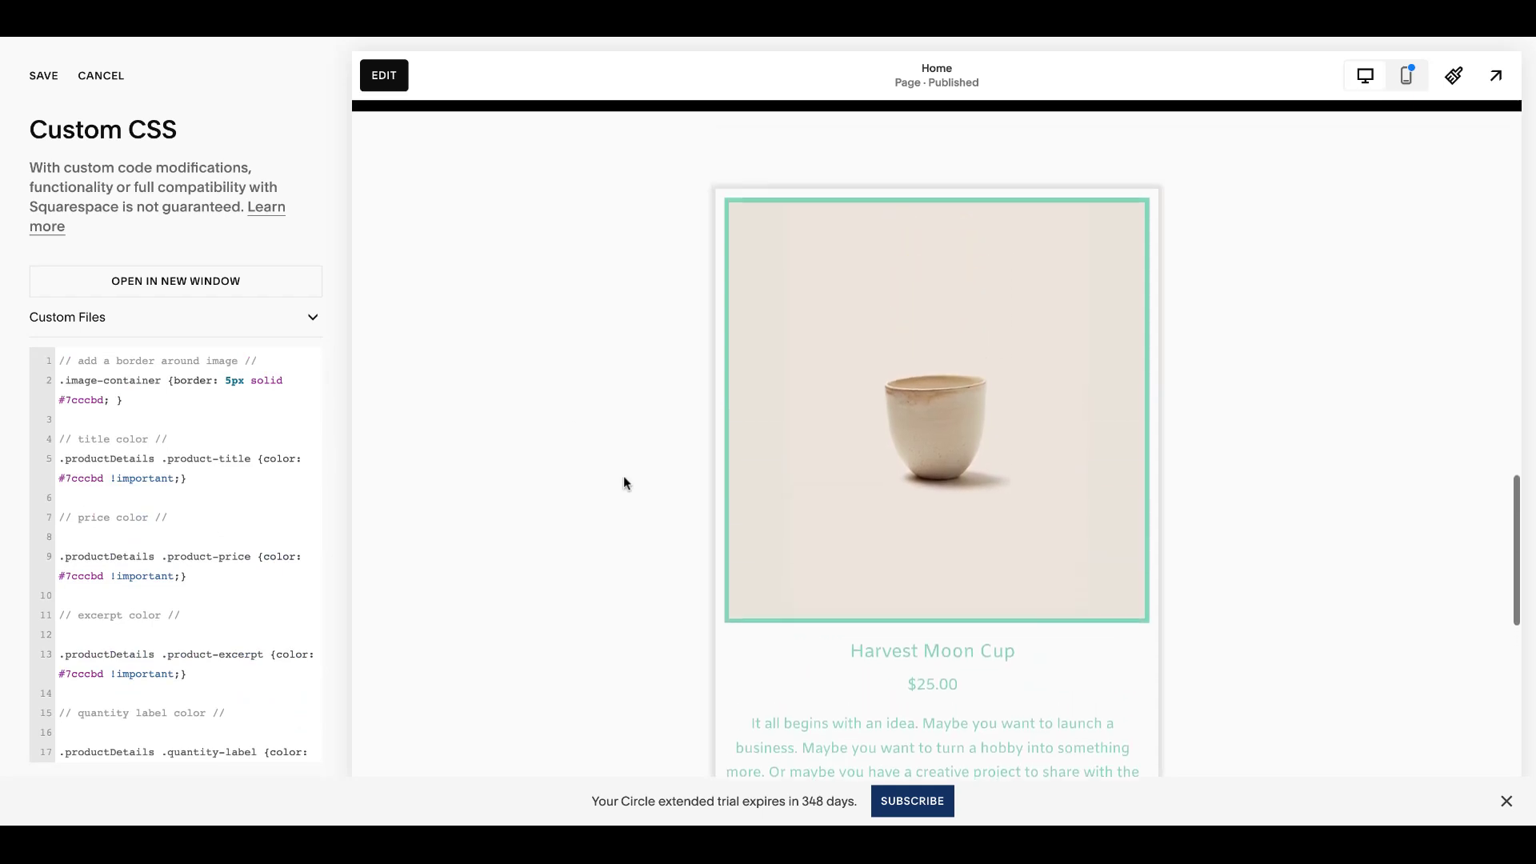
left_click_drag(150, 402, 59, 363)
left_click(156, 406)
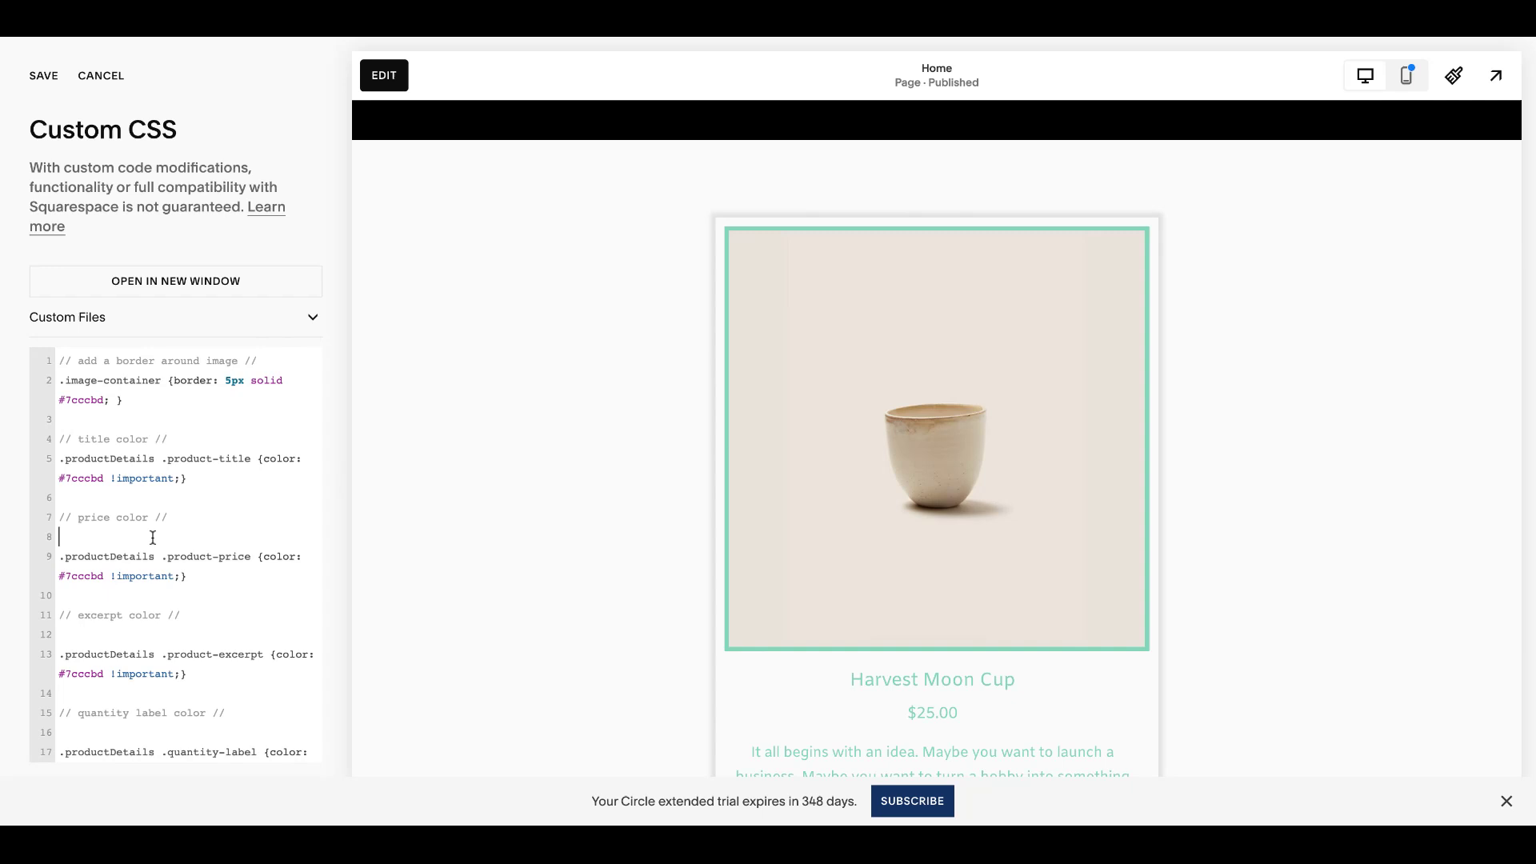
key("BackSpace")
Delete the blank lines under the excerpt, quantity and button comments
scroll(199, 486, "down", 2)
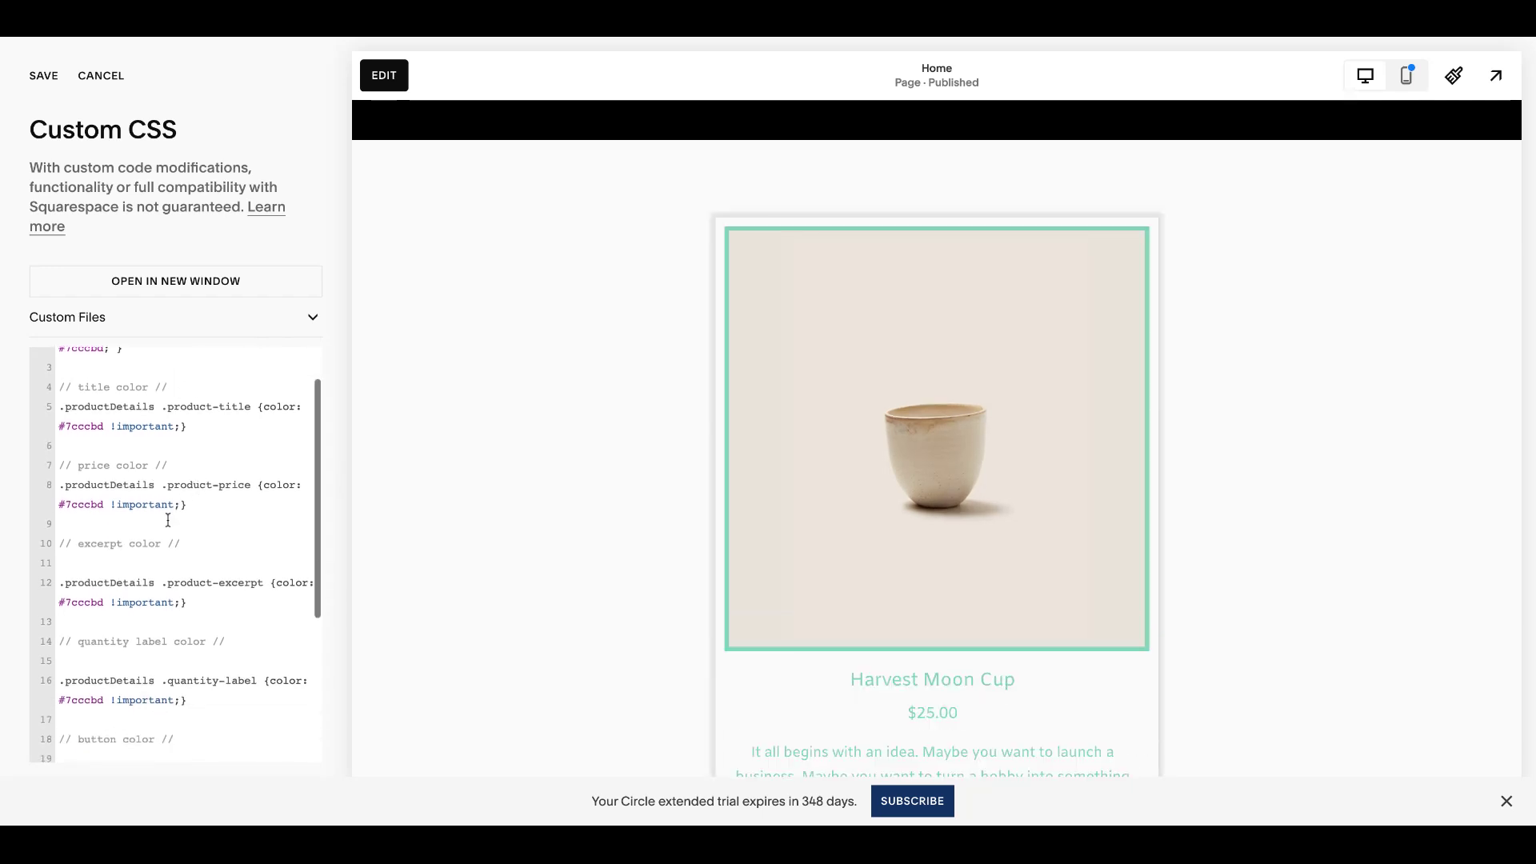
left_click(170, 560)
key("BackSpace")
scroll(152, 563, "down", 2)
left_click(152, 563)
key("BackSpace")
scroll(152, 564, "down", 1)
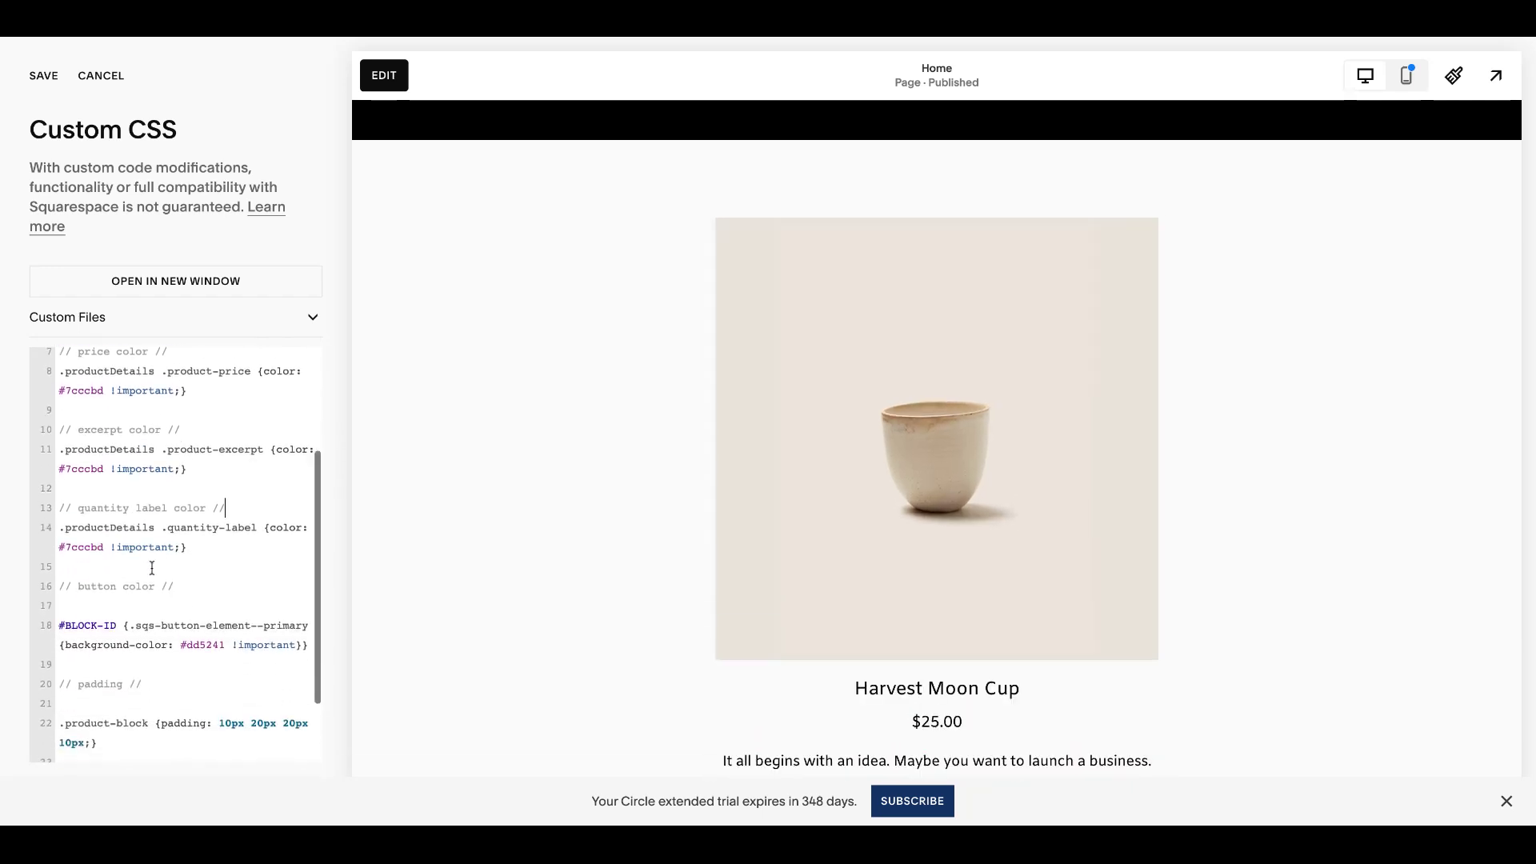
left_click(151, 610)
key("BackSpace")
scroll(776, 594, "down", 4)
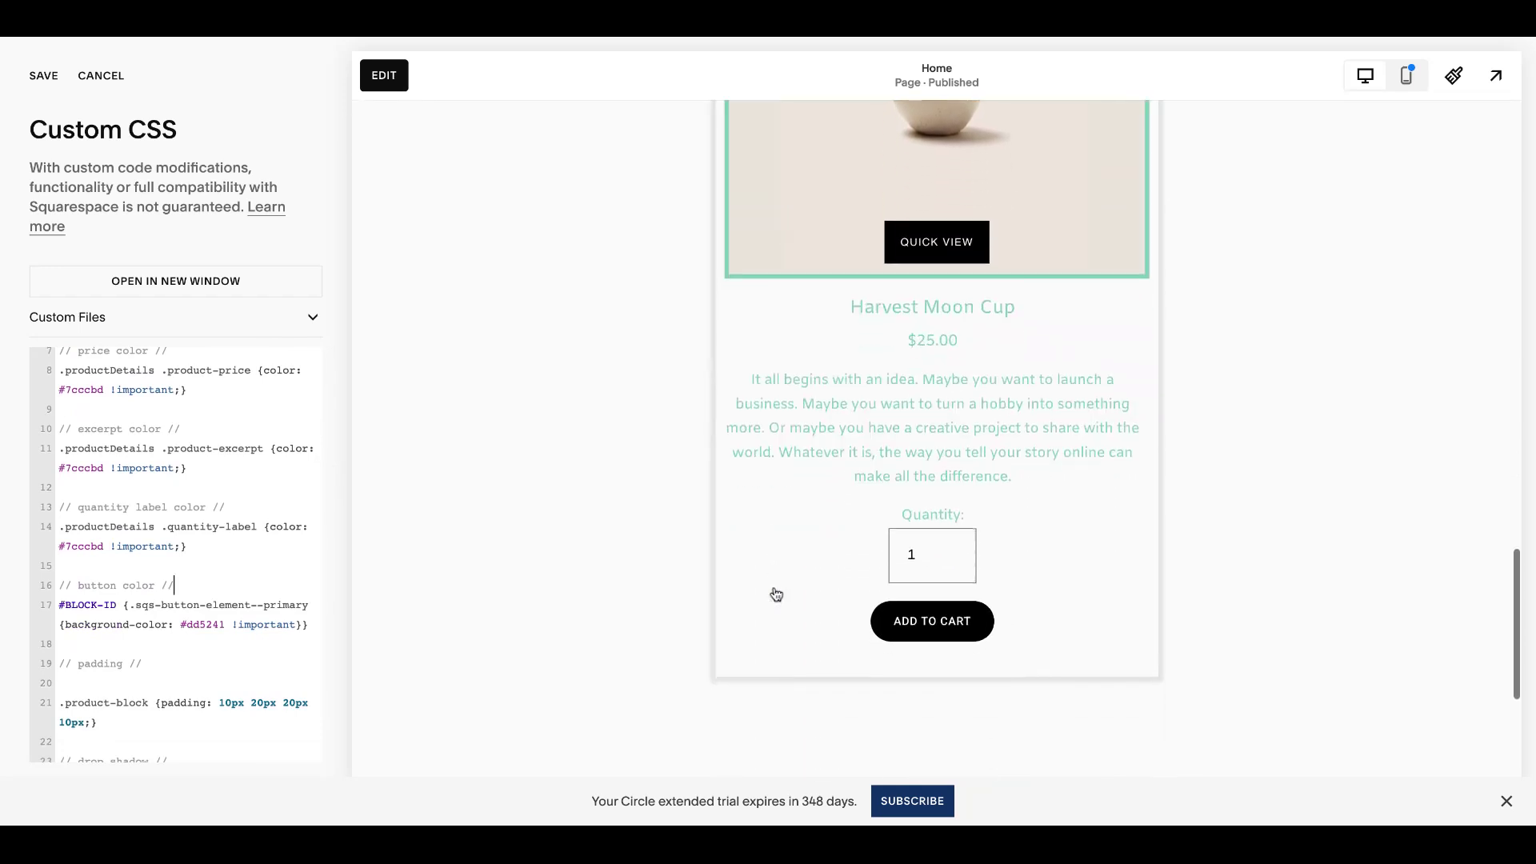
scroll(159, 515, "down", 1)
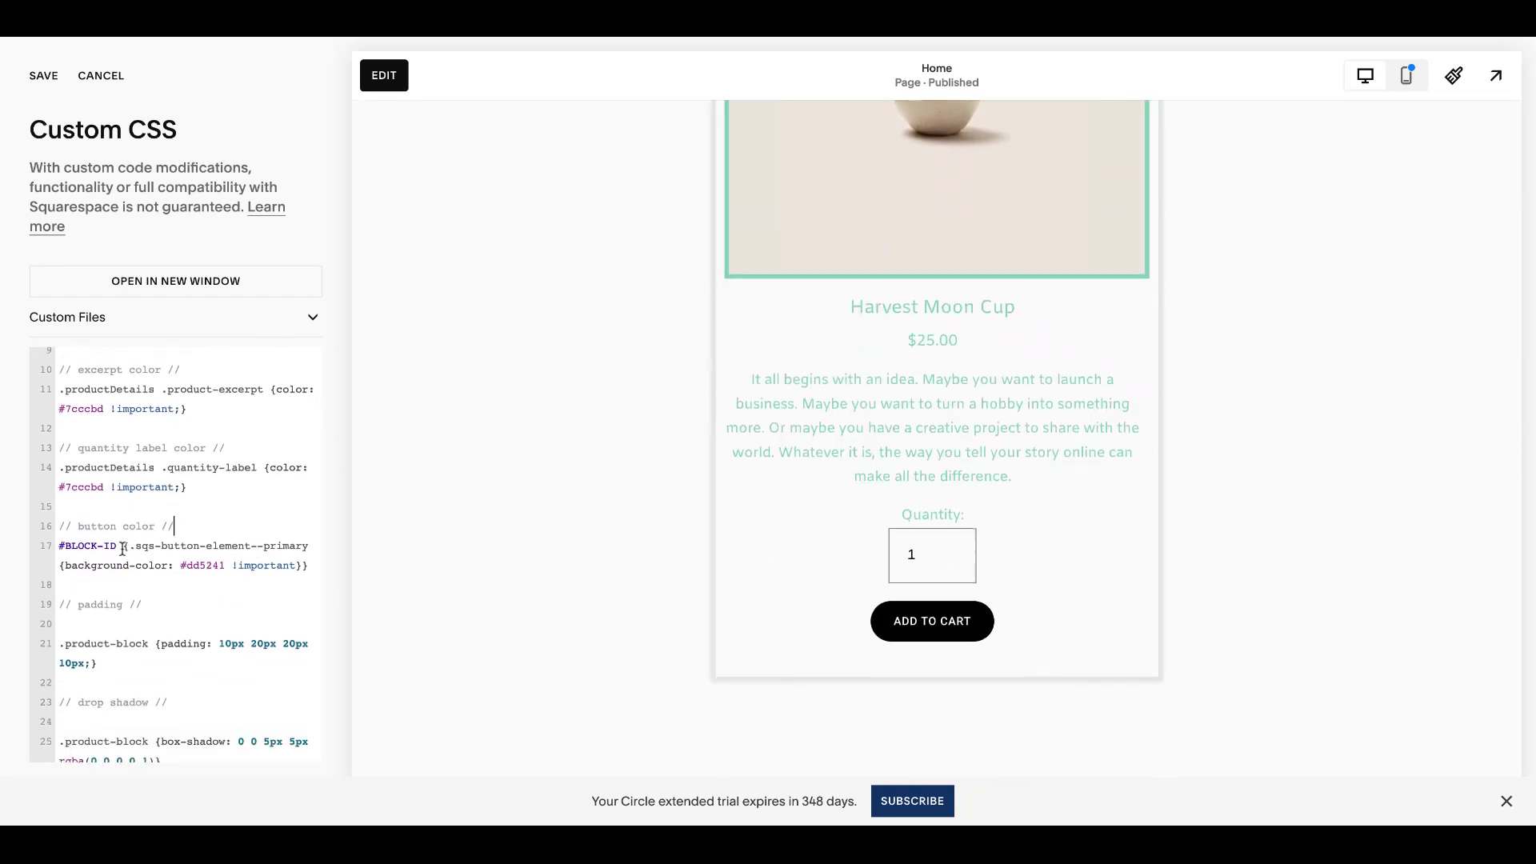
Replace #BLOCK-ID on line 17 with the Harvest Moon Cup block's copied ID, then check the button selector
left_click_drag(123, 548, 55, 546)
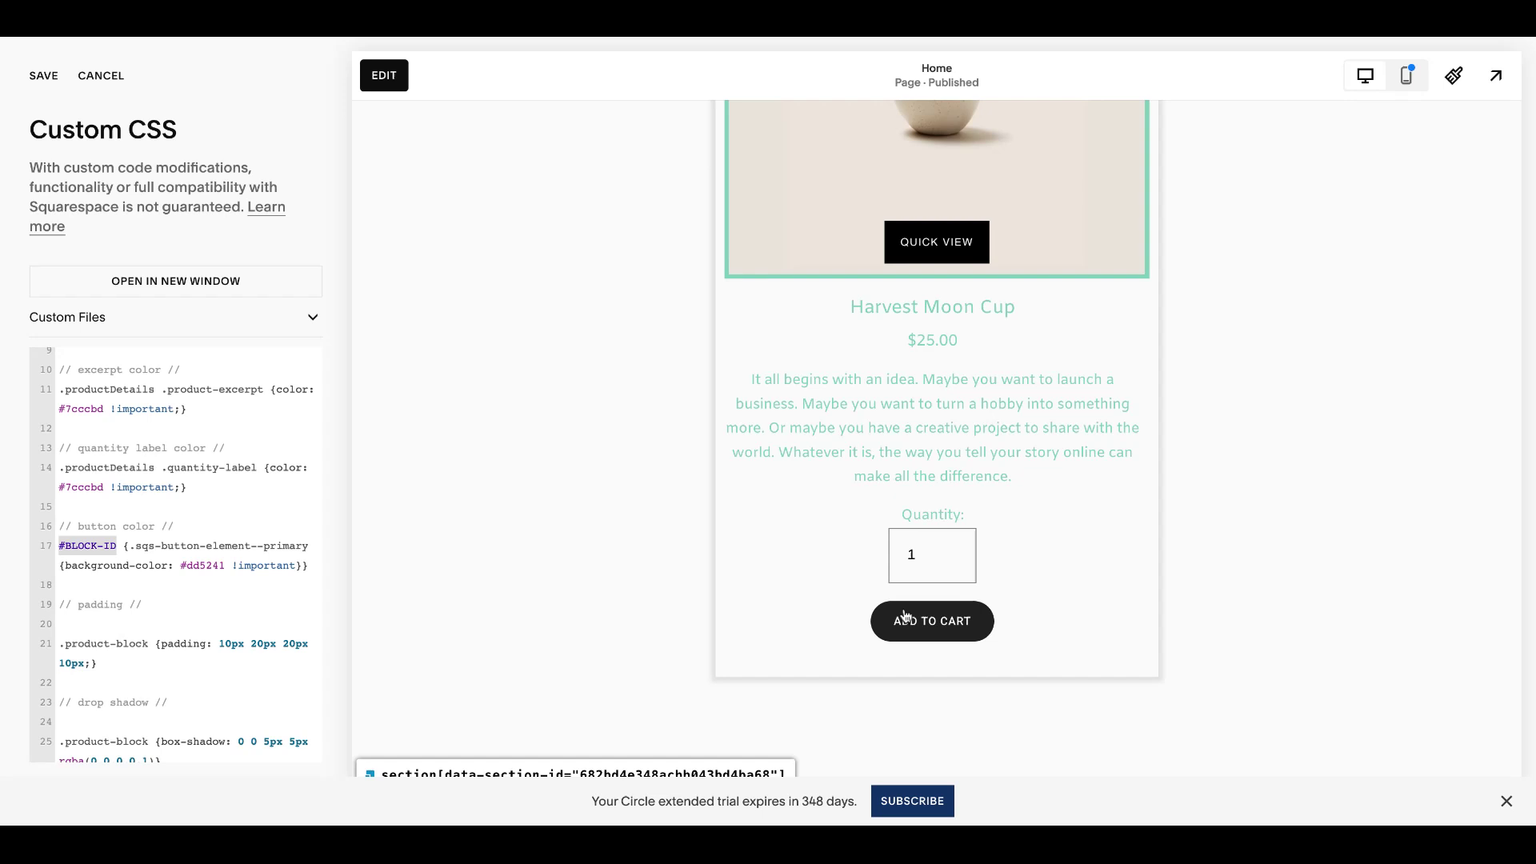
scroll(1124, 359, "up", 3)
scroll(1124, 361, "up", 3)
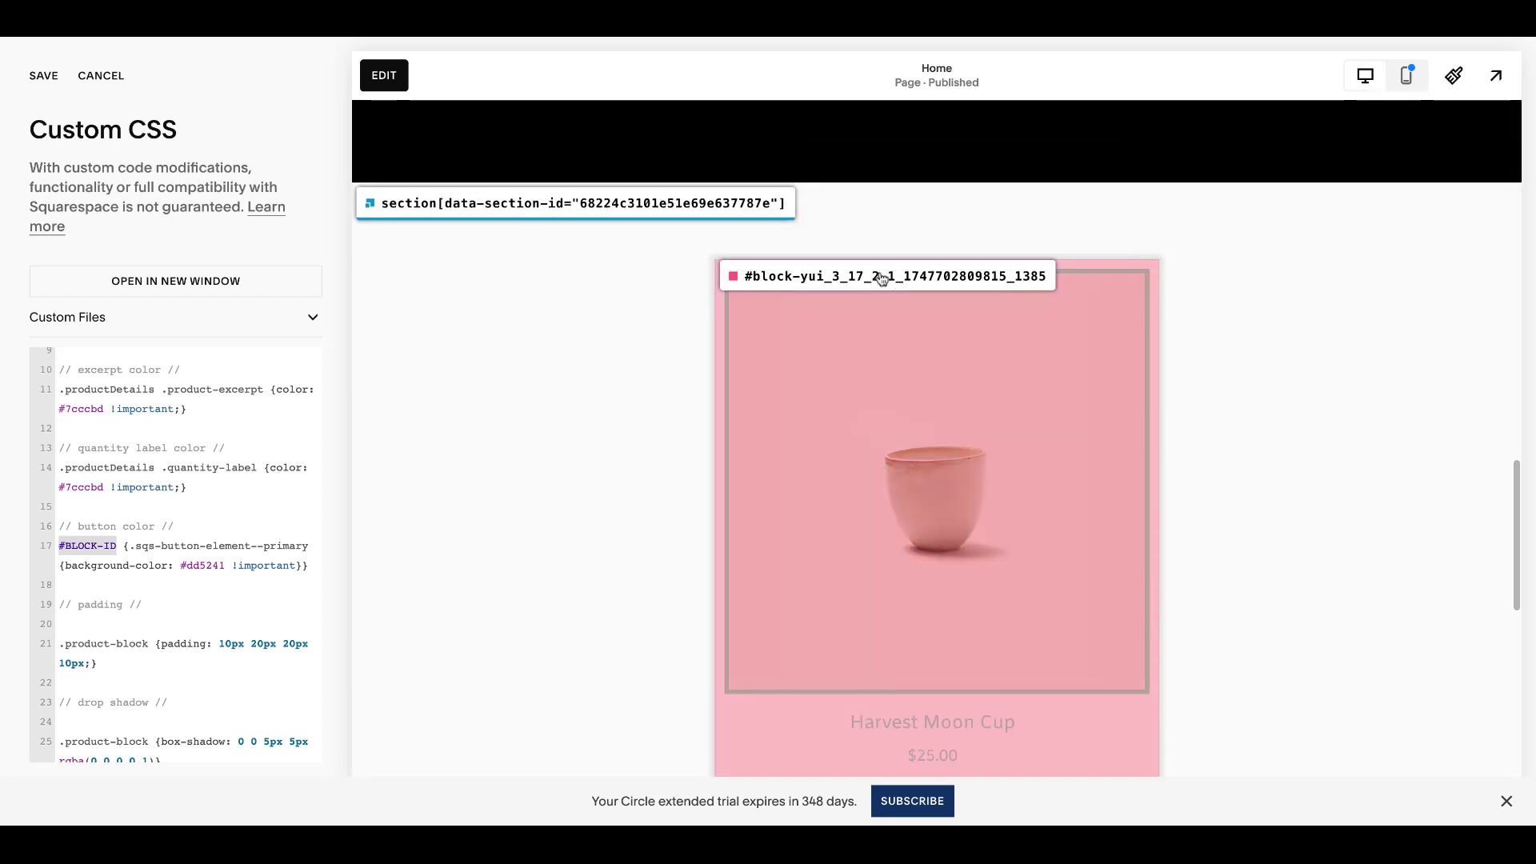
left_click(1125, 359)
scroll(1300, 439, "down", 1)
scroll(1300, 439, "down", 3)
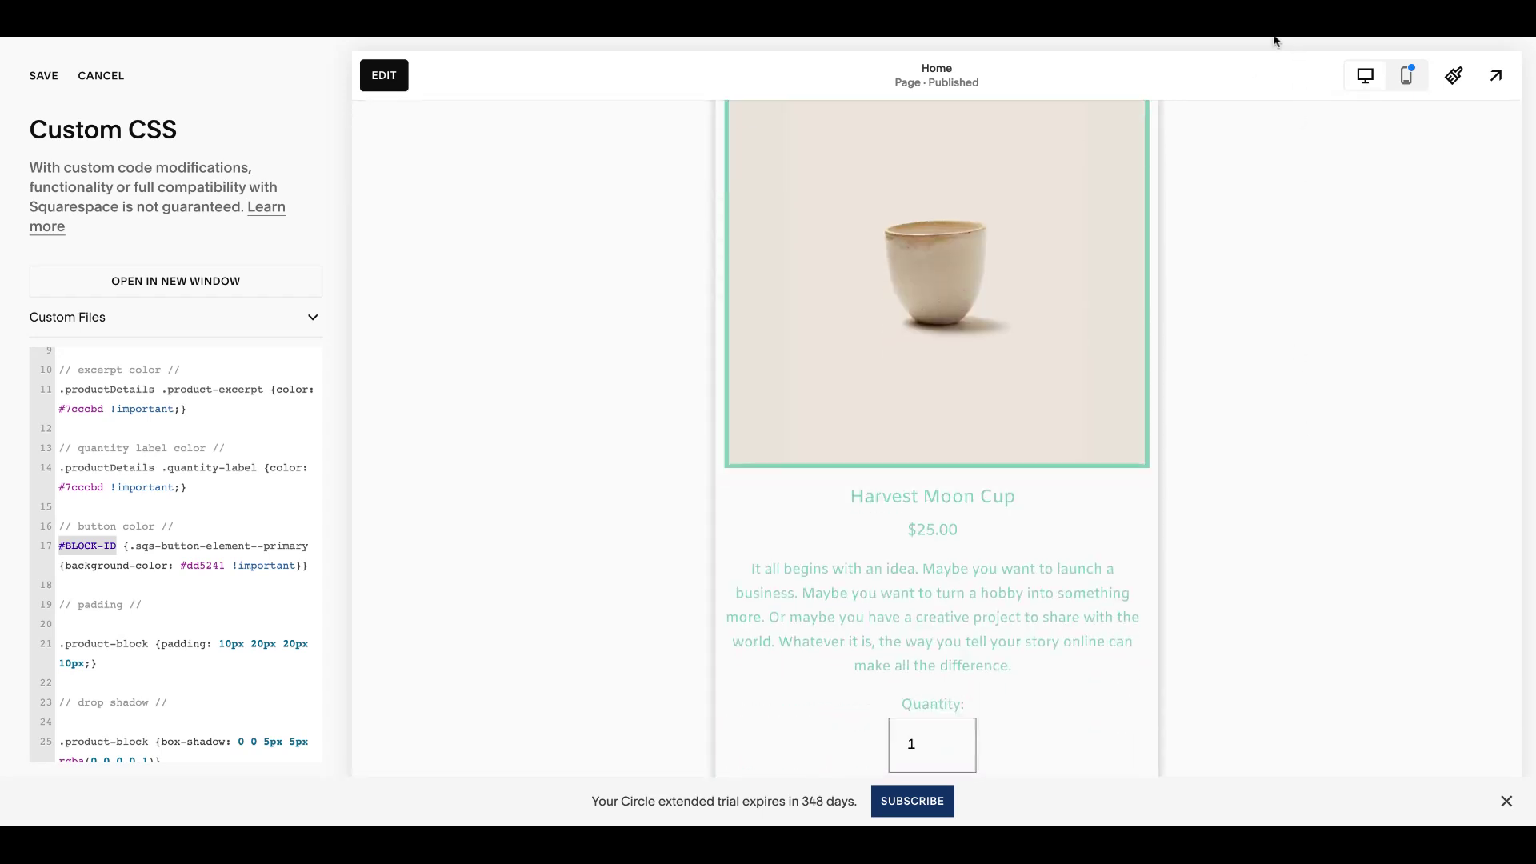
scroll(1038, 454, "down", 3)
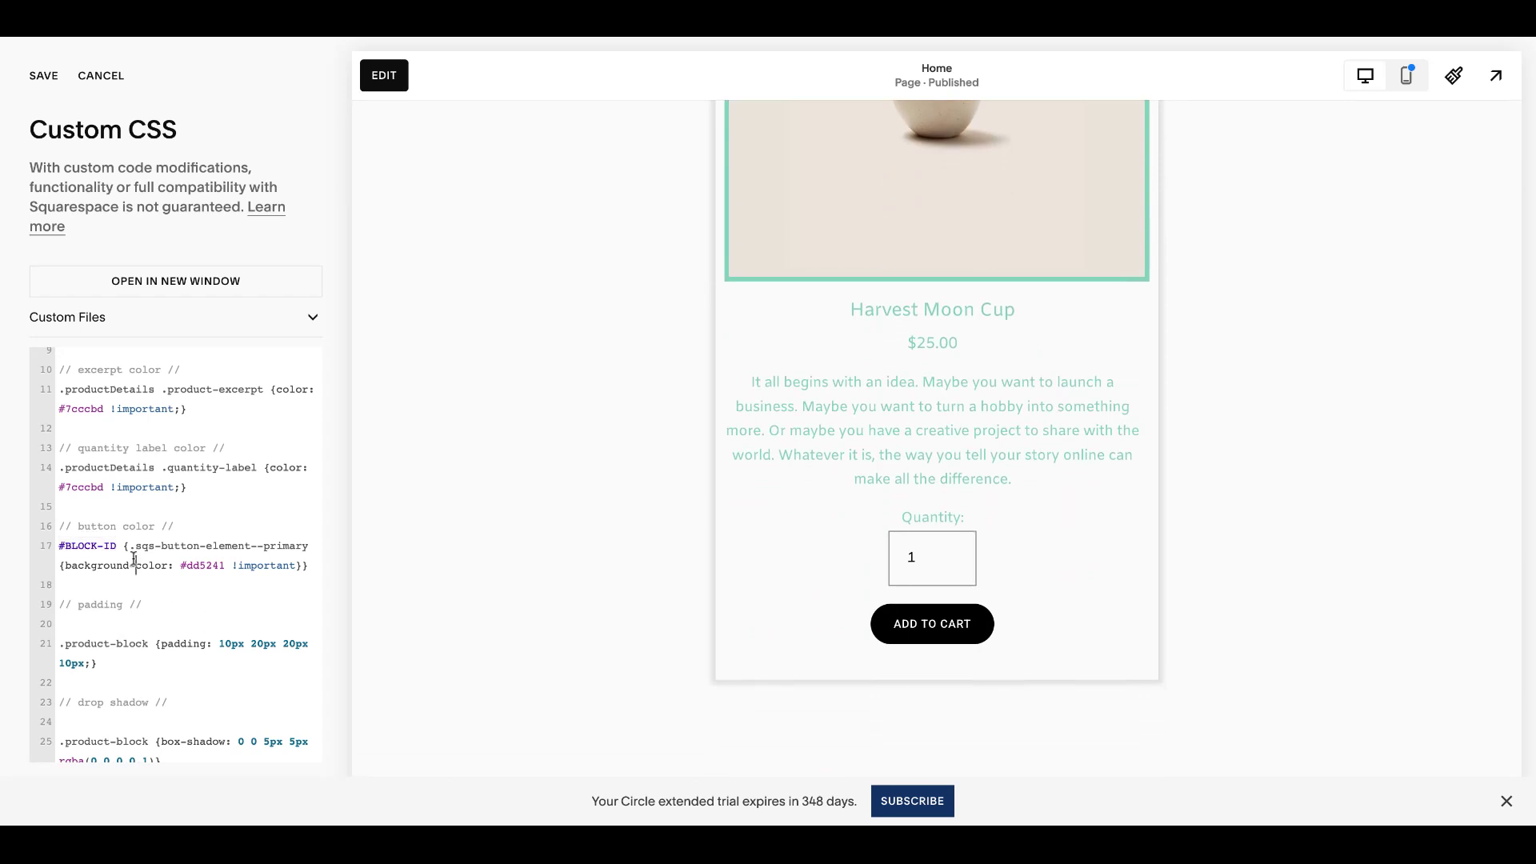
key("ctrl+v")
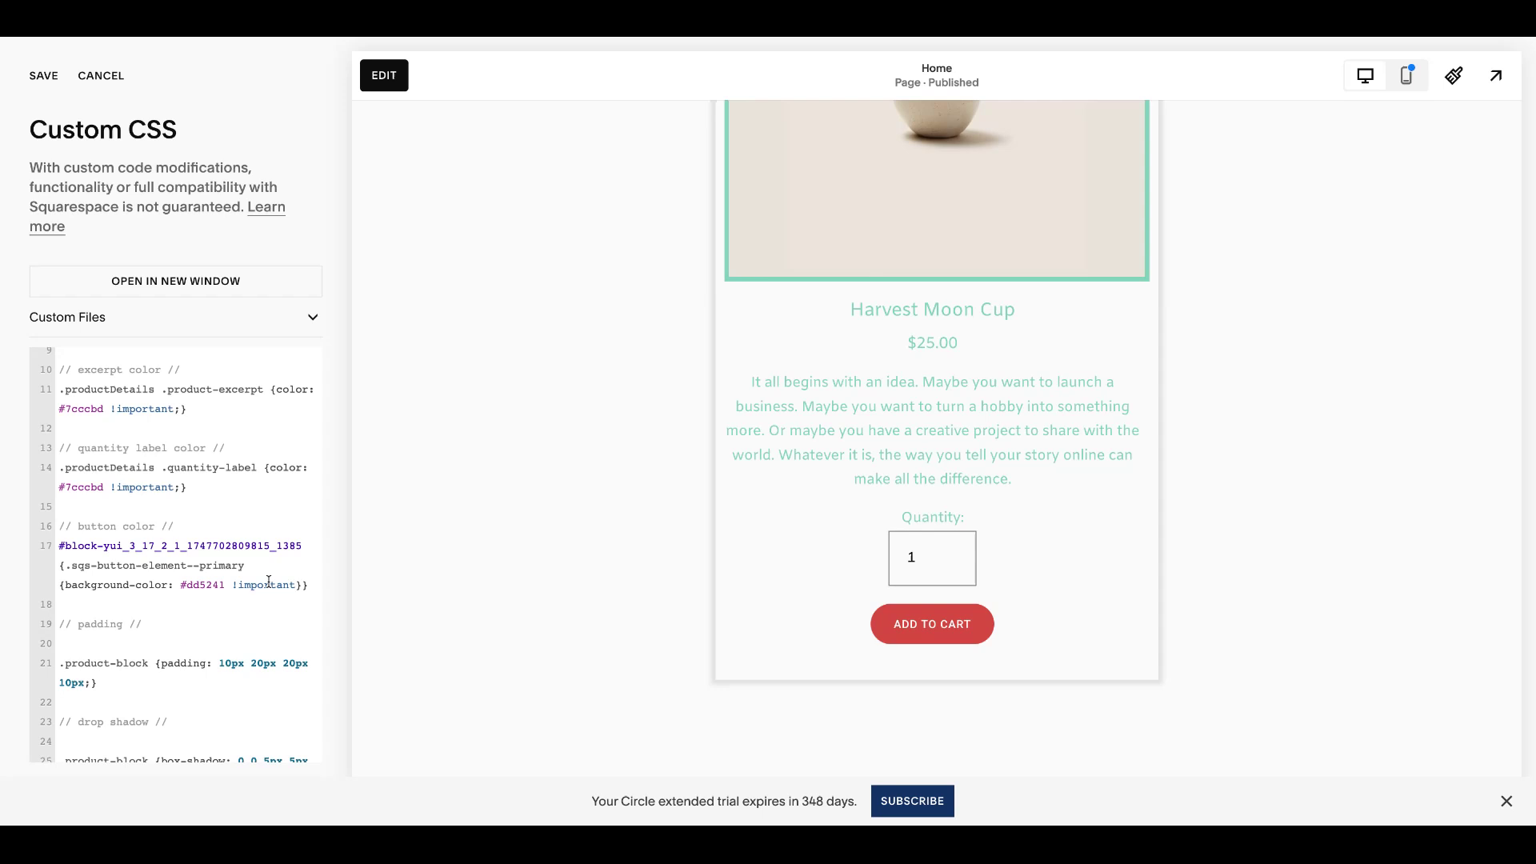
left_click_drag(248, 568, 70, 571)
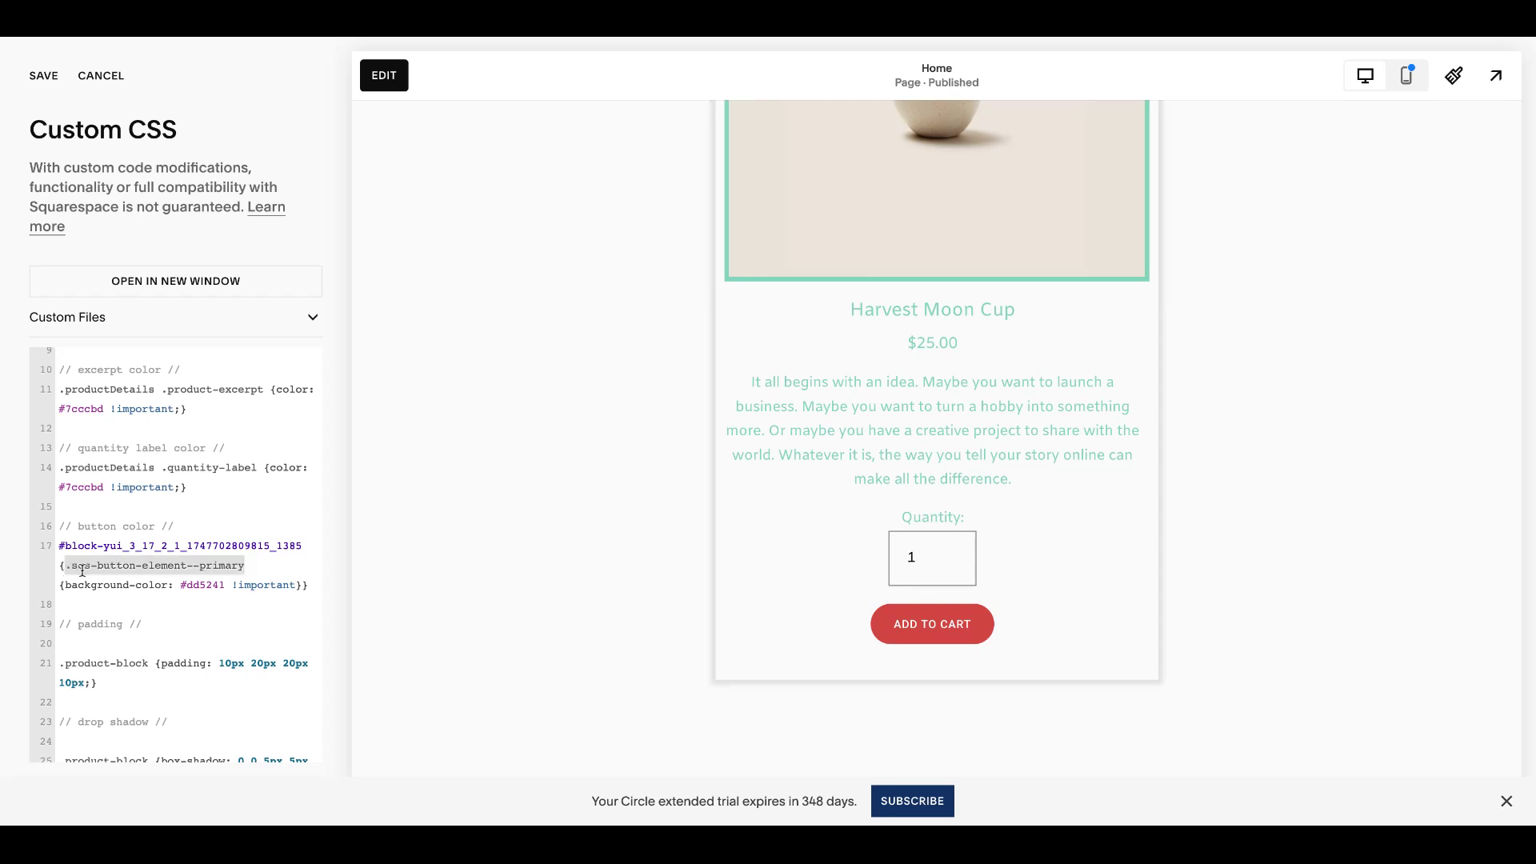
left_click(253, 569)
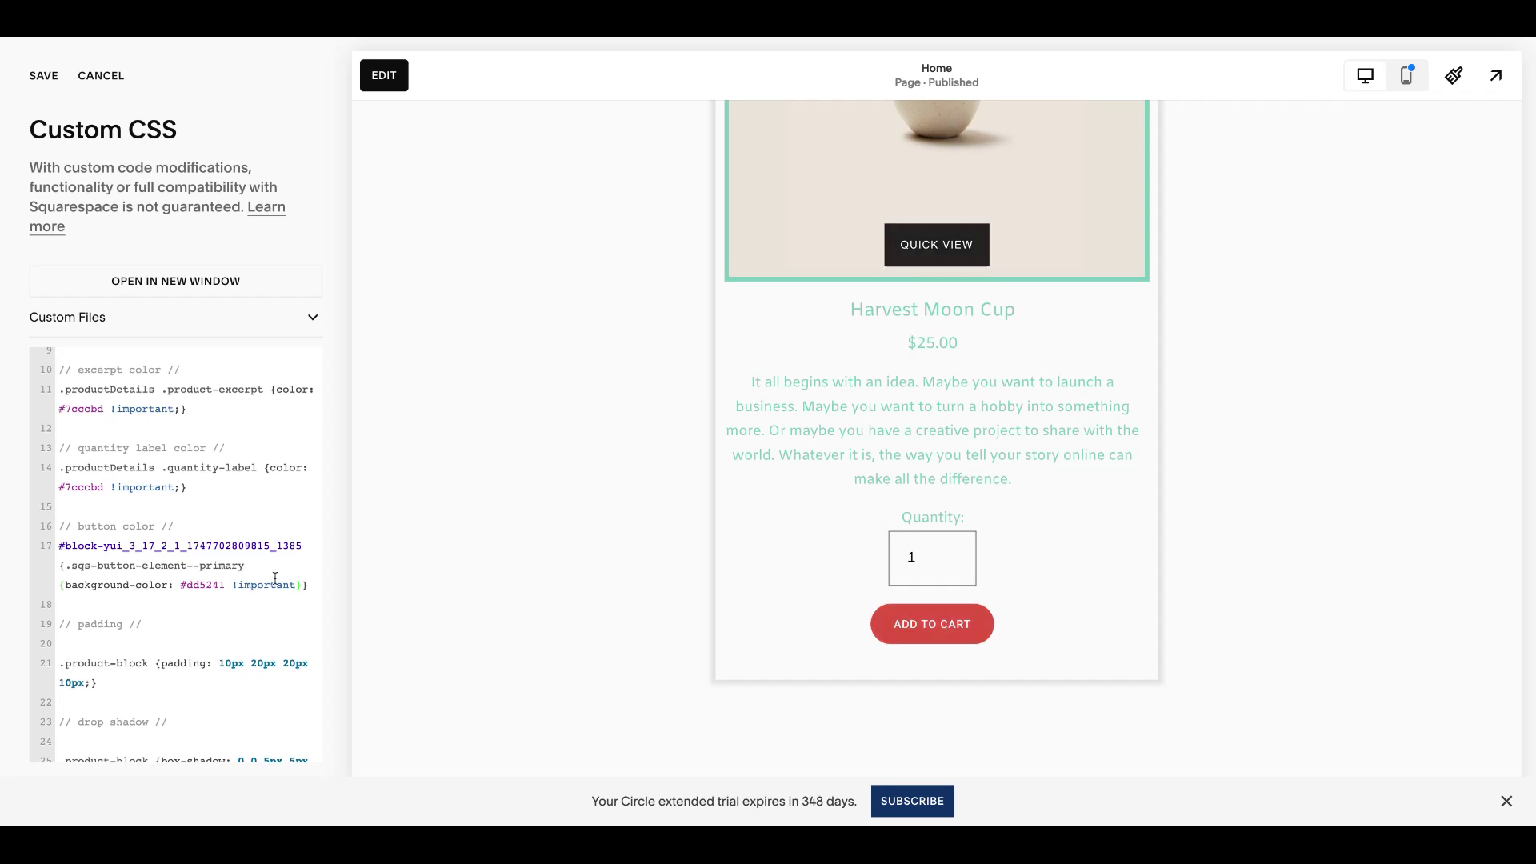
Delete the blank lines under the padding and drop shadow comments
left_click(174, 645)
key("BackSpace")
left_click(168, 710)
key("Delete")
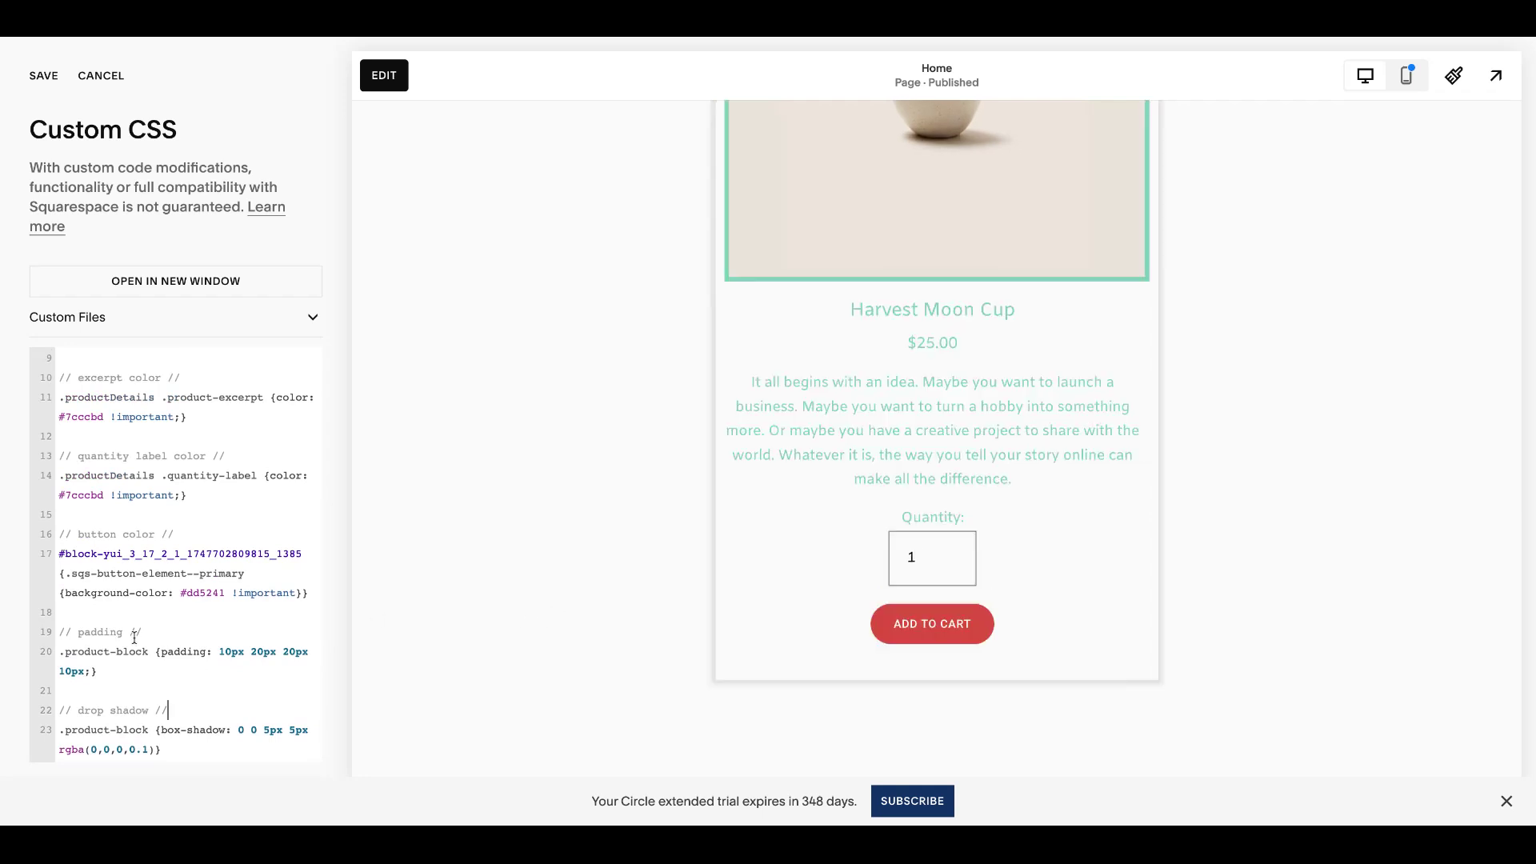
scroll(744, 577, "up", 4)
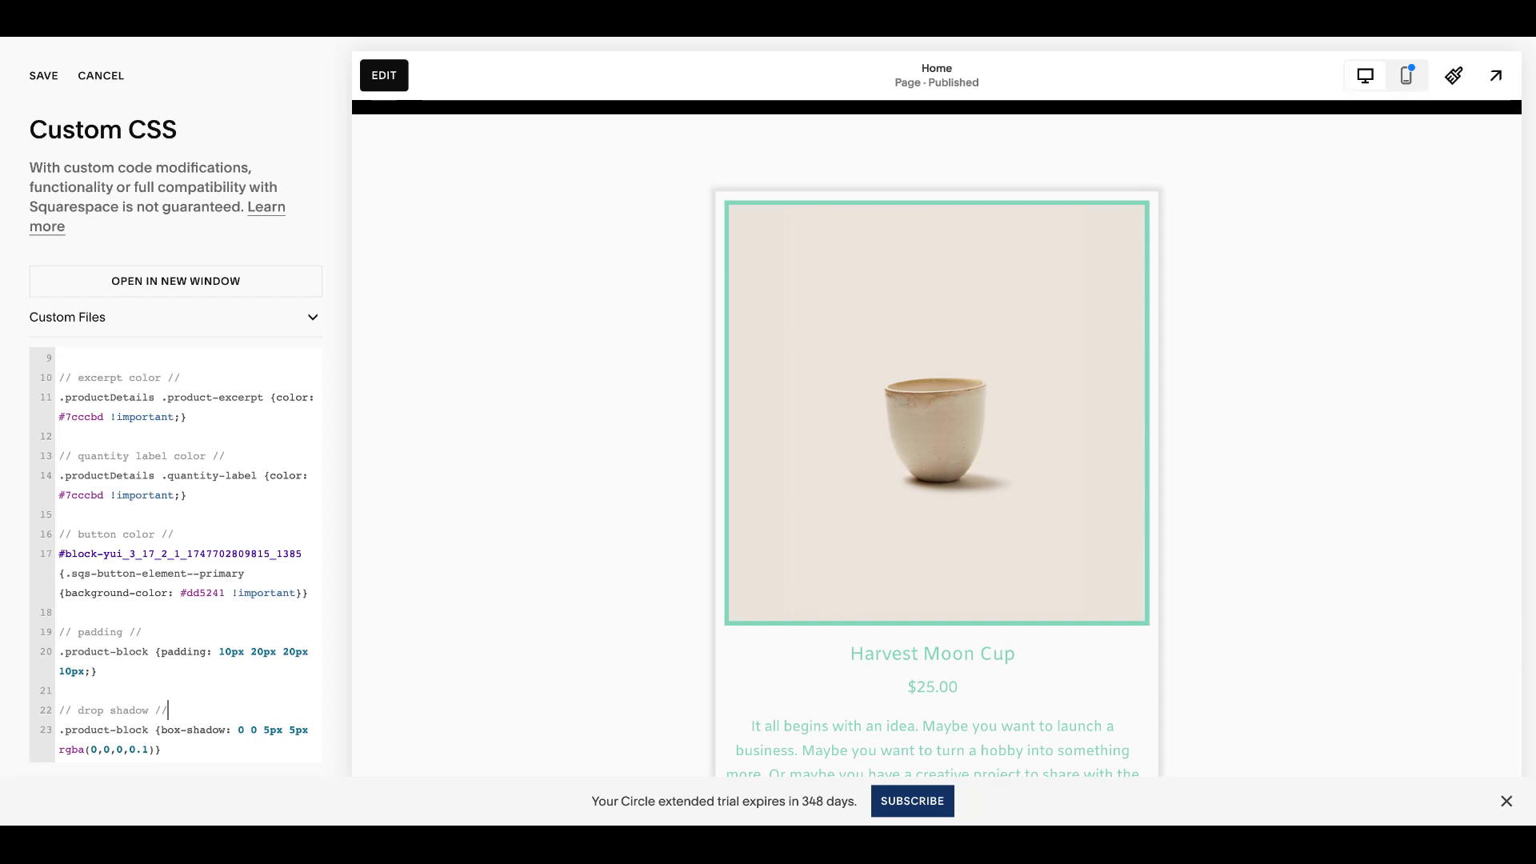
scroll(414, 531, "down", 1)
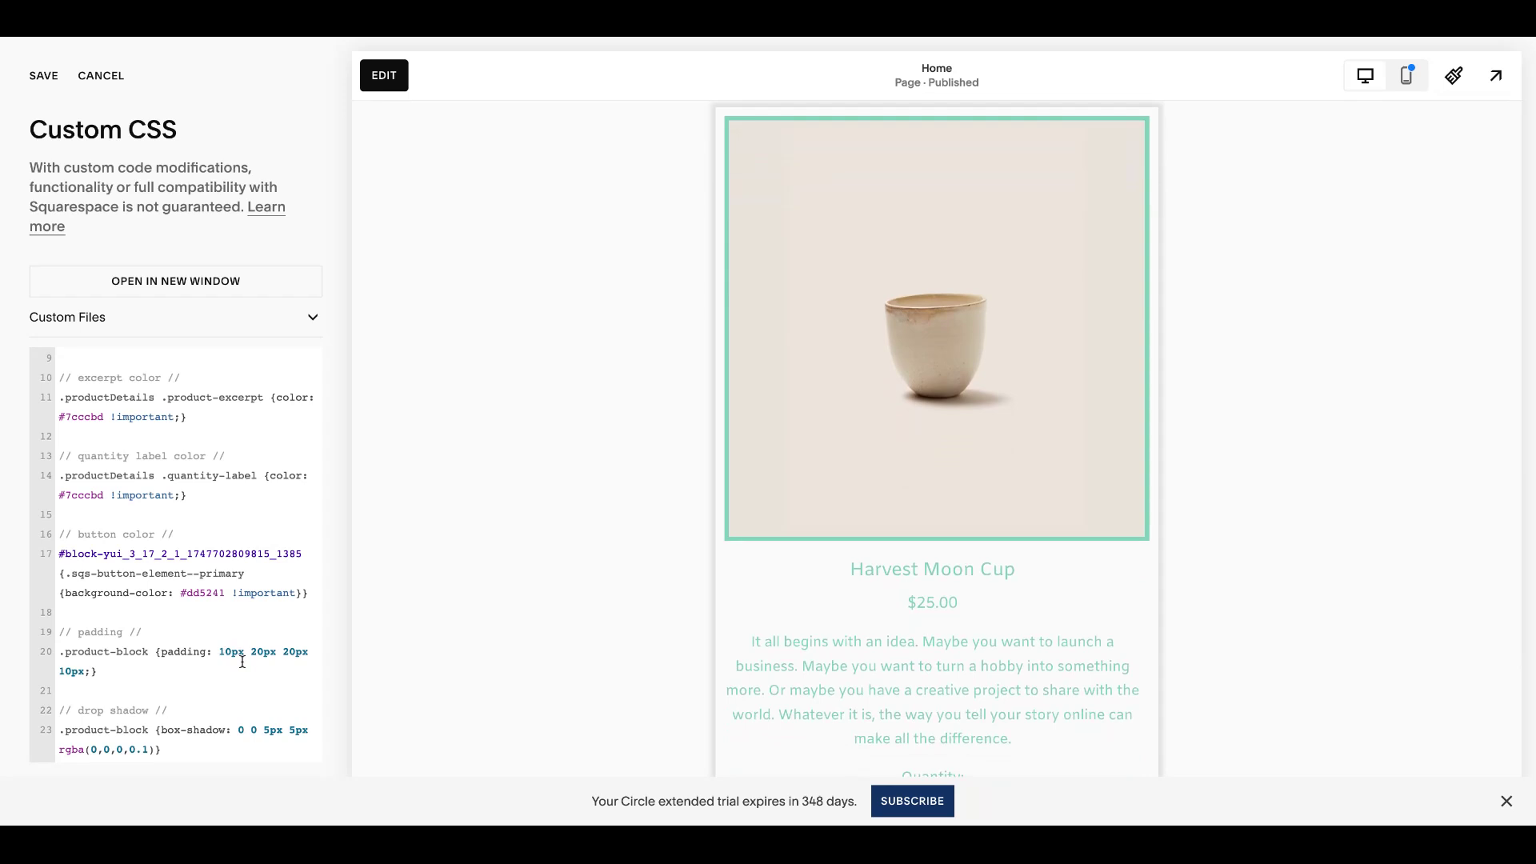
Change the product-block padding to 20px 30px 30px 20px and save the CSS
key("BackSpace")
type("2")
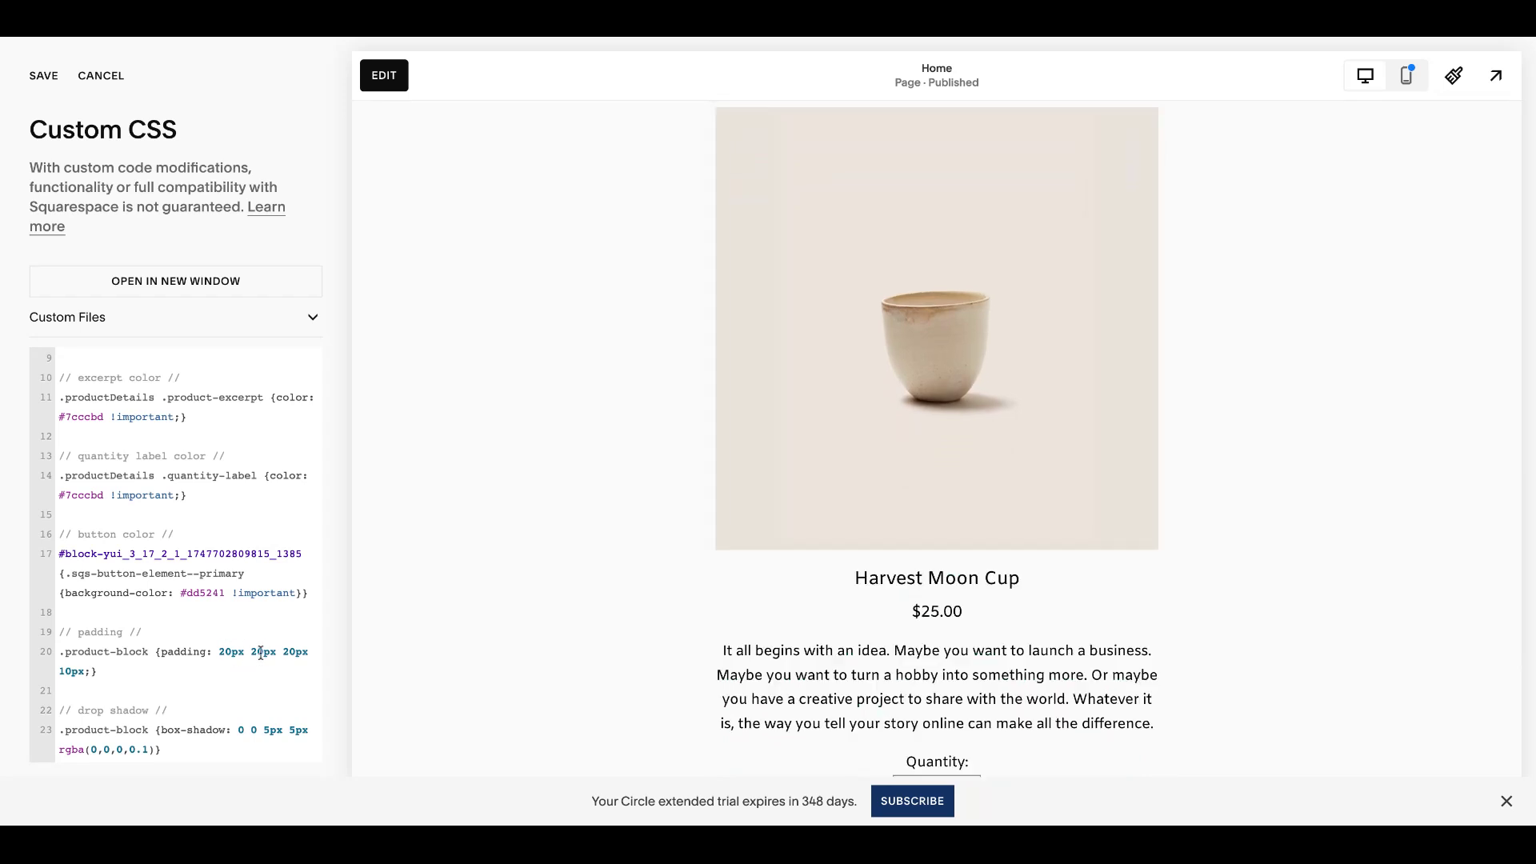
key("BackSpace")
type("3")
key("BackSpace")
type("3")
key("BackSpace")
type("30px 3")
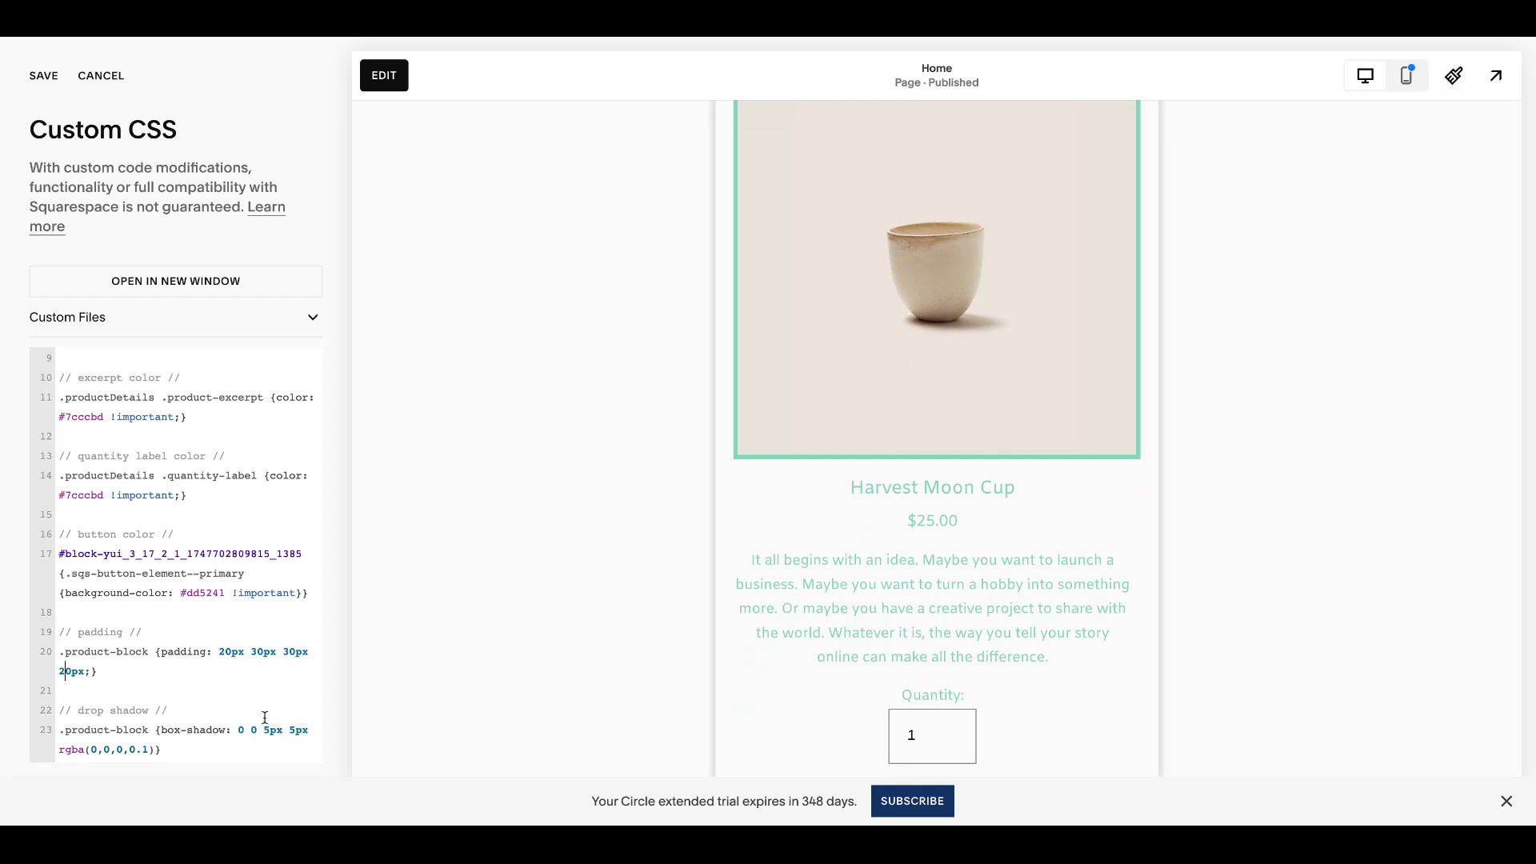
left_click(44, 76)
scroll(1008, 563, "down", 2)
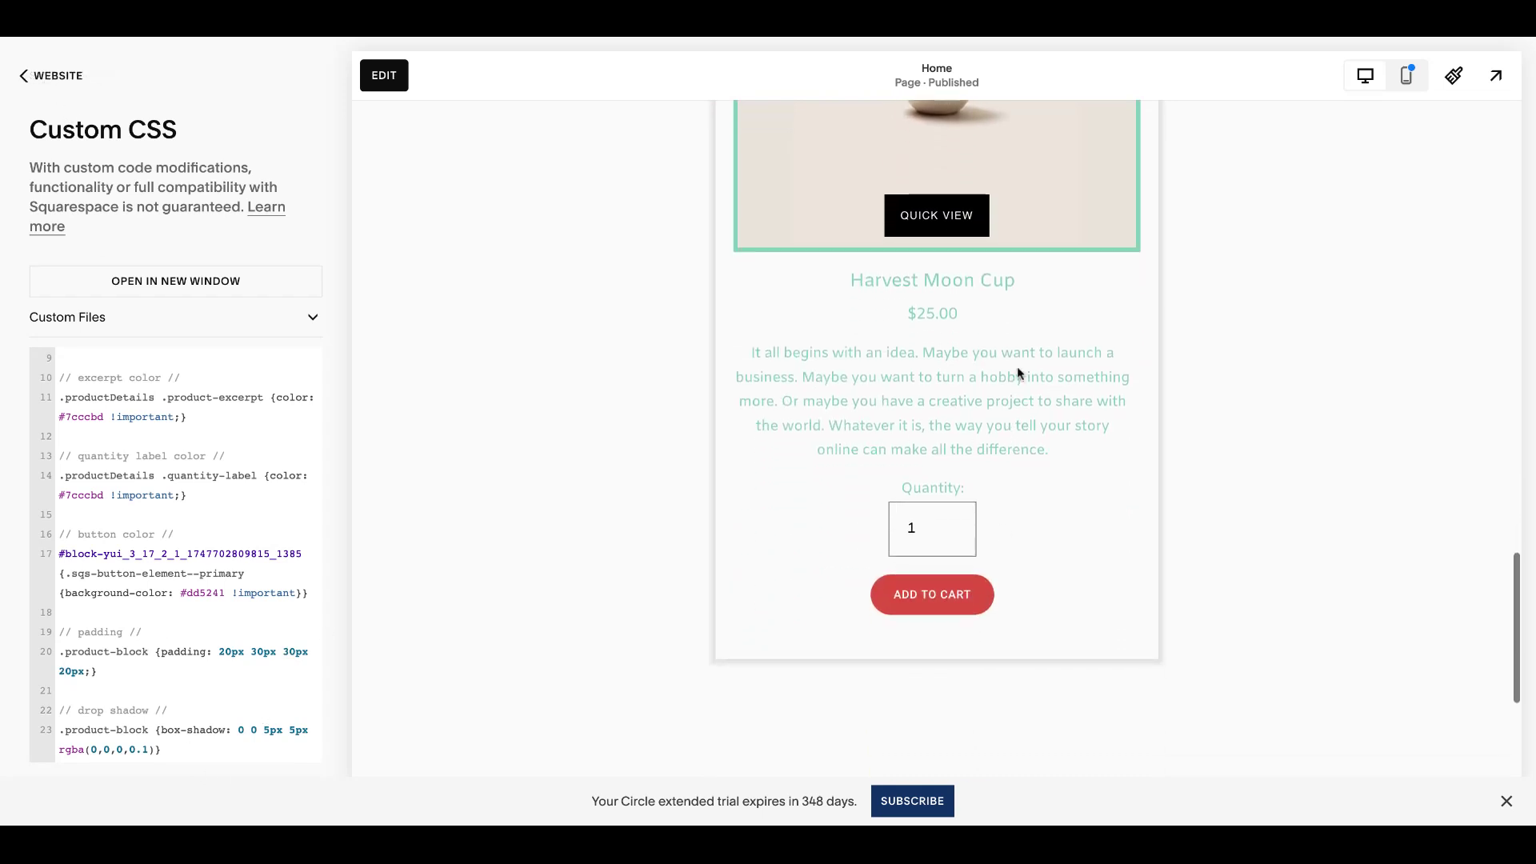
scroll(1017, 366, "up", 4)
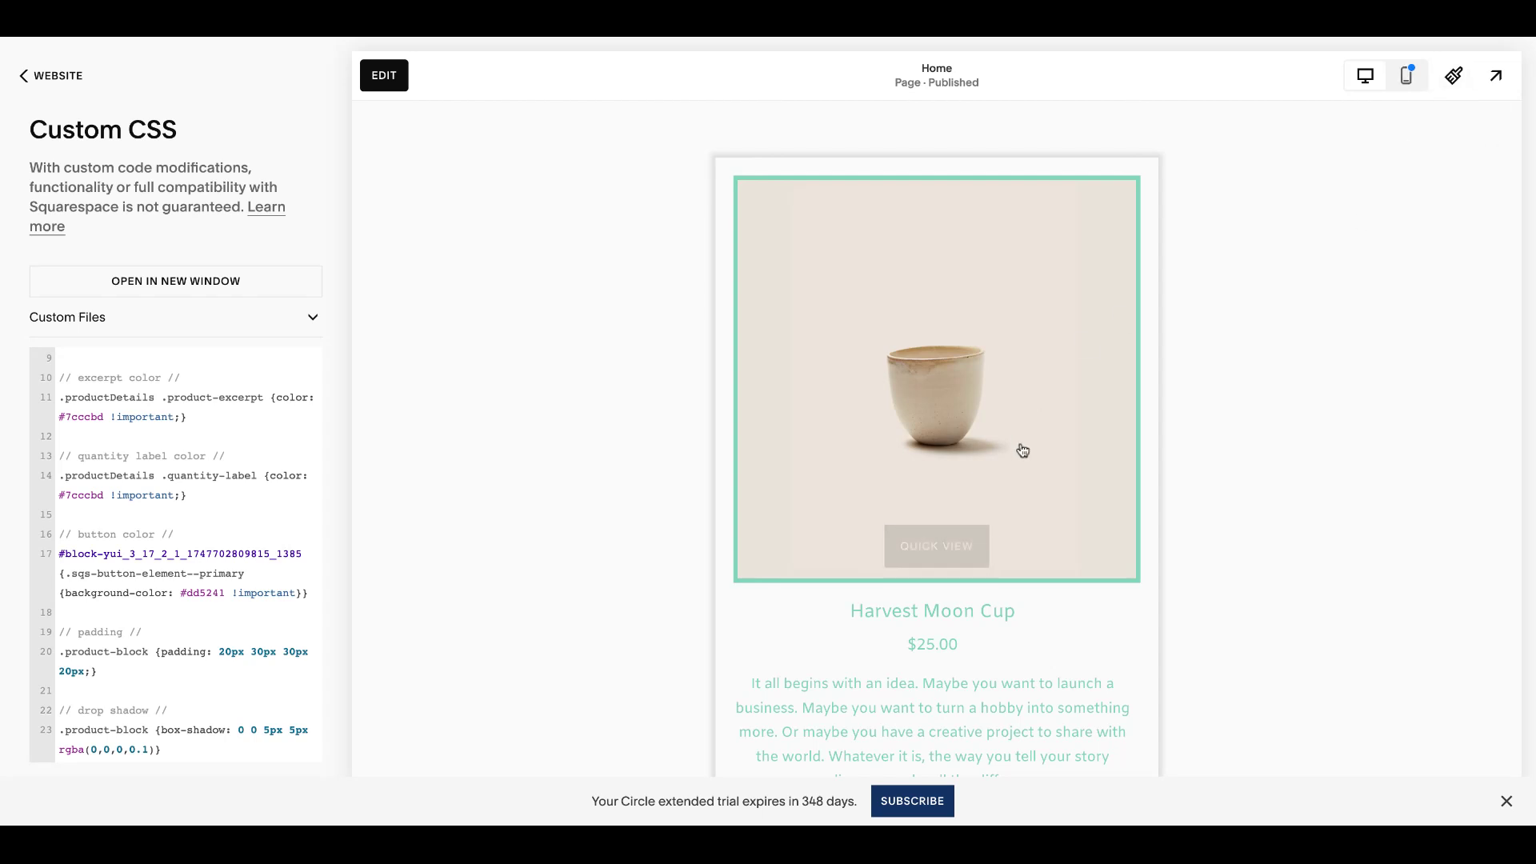
scroll(1018, 445, "down", 2)
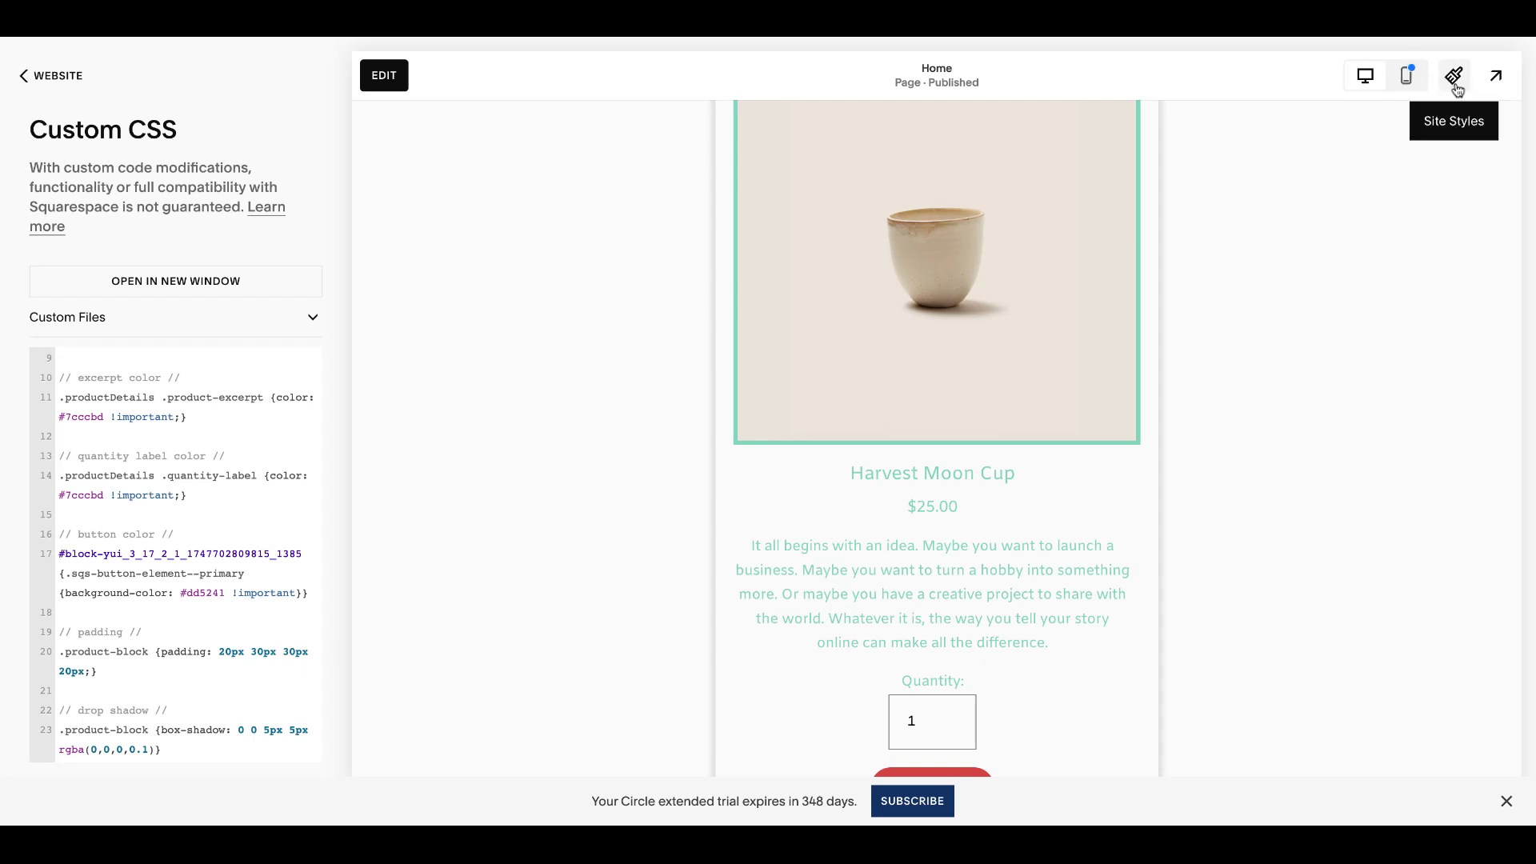
scroll(961, 575, "down", 2)
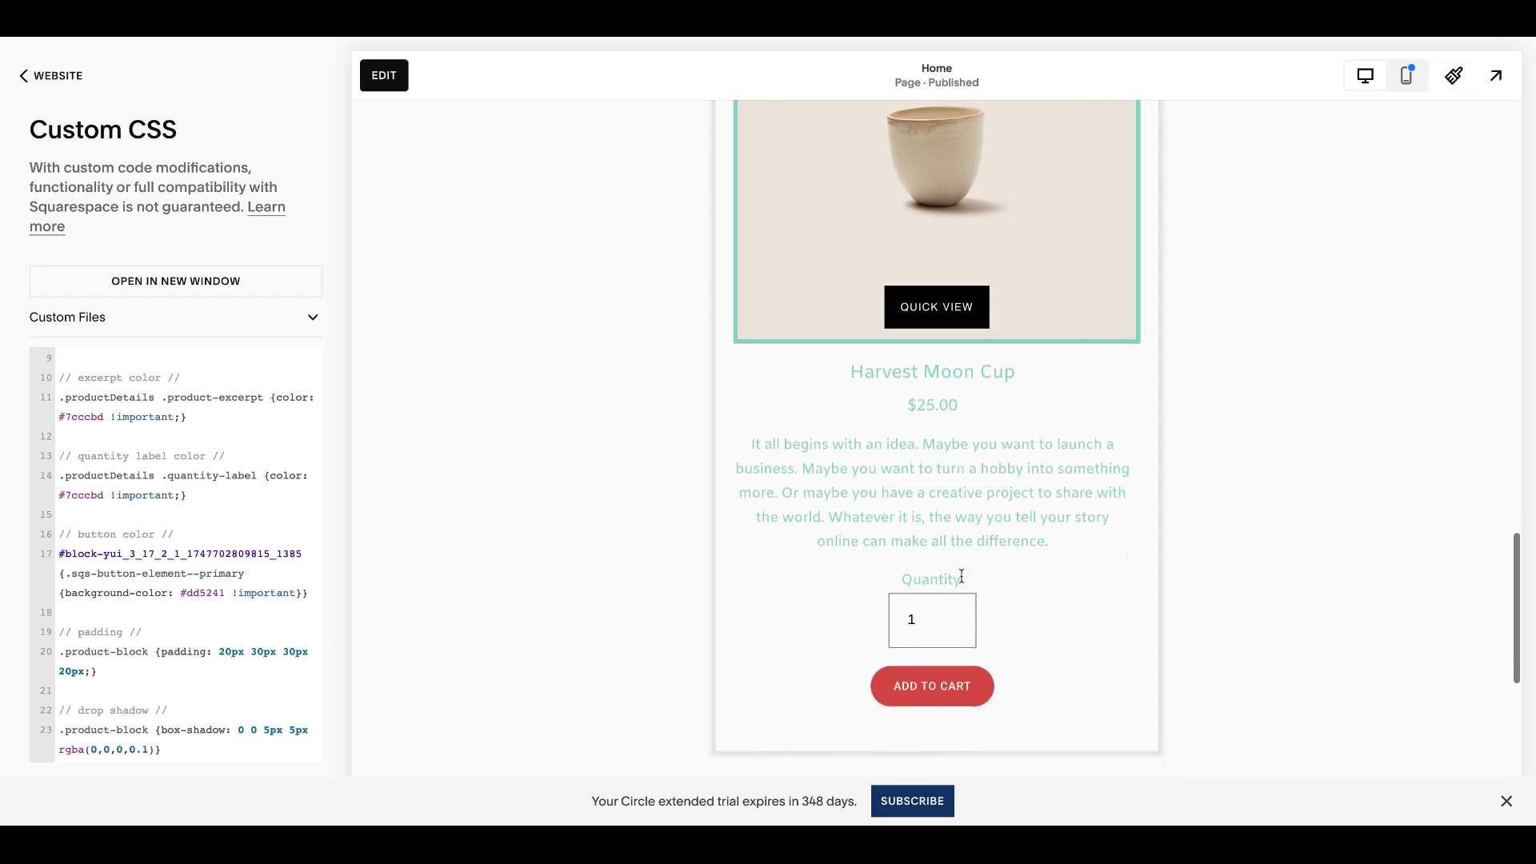
scroll(982, 600, "up", 1)
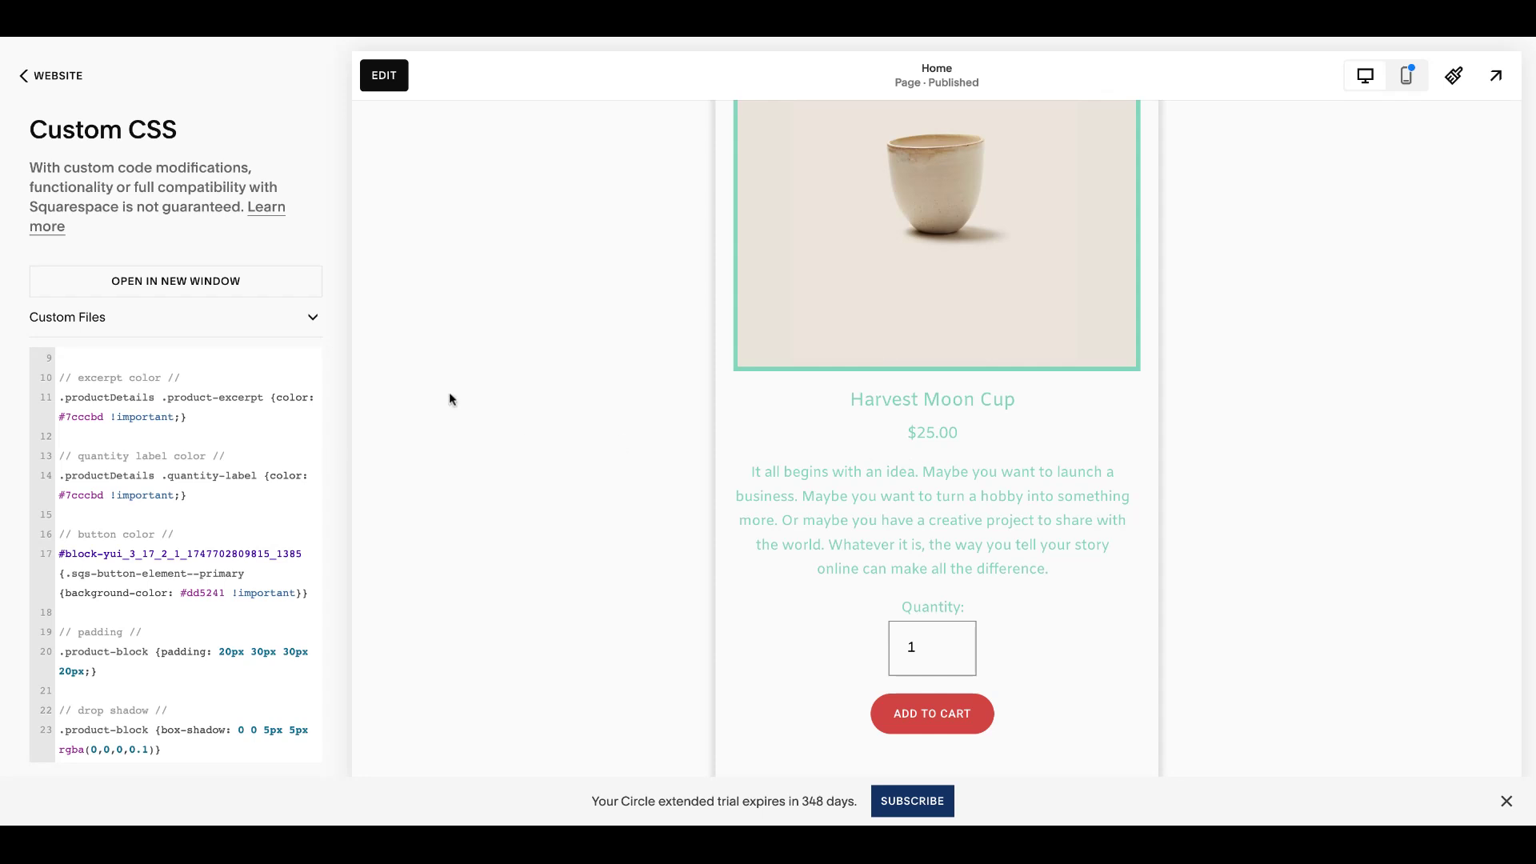
Review the product block's font styles under Site Styles > Fonts > Assign Styles
left_click(1452, 77)
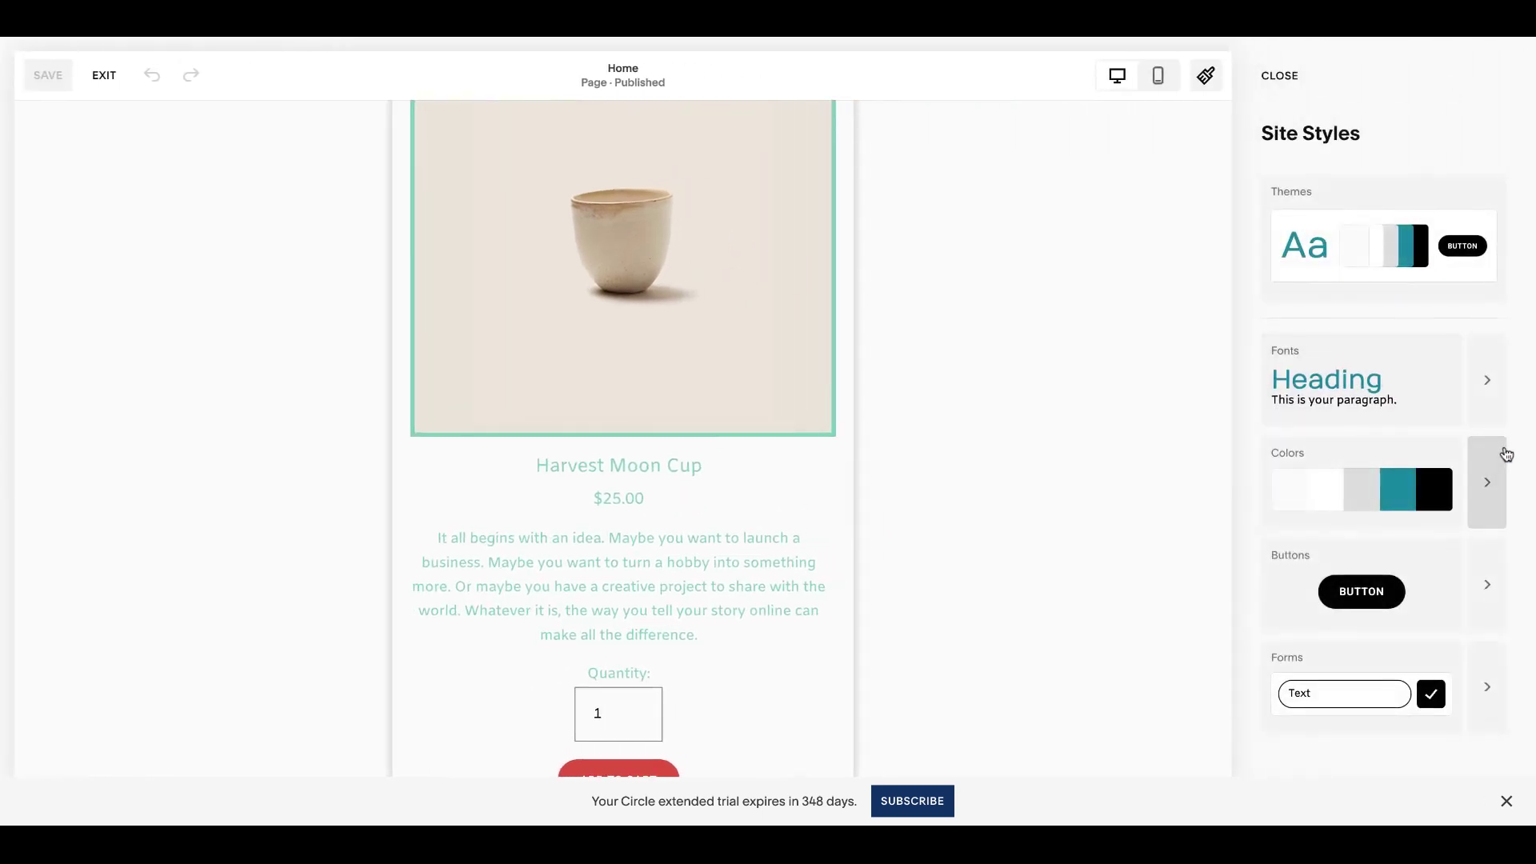
left_click(1489, 404)
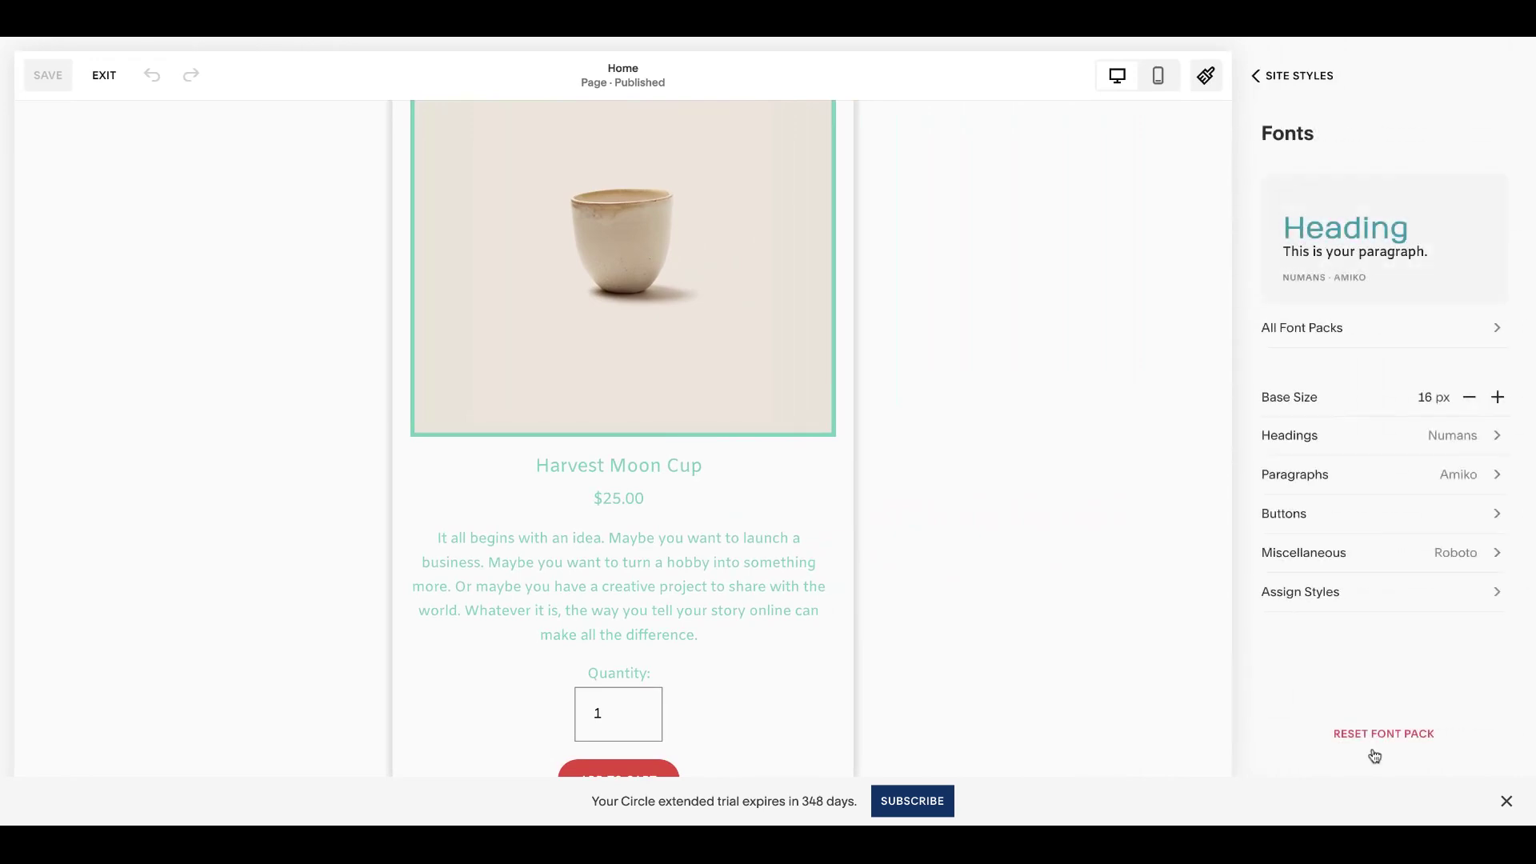
left_click(1333, 593)
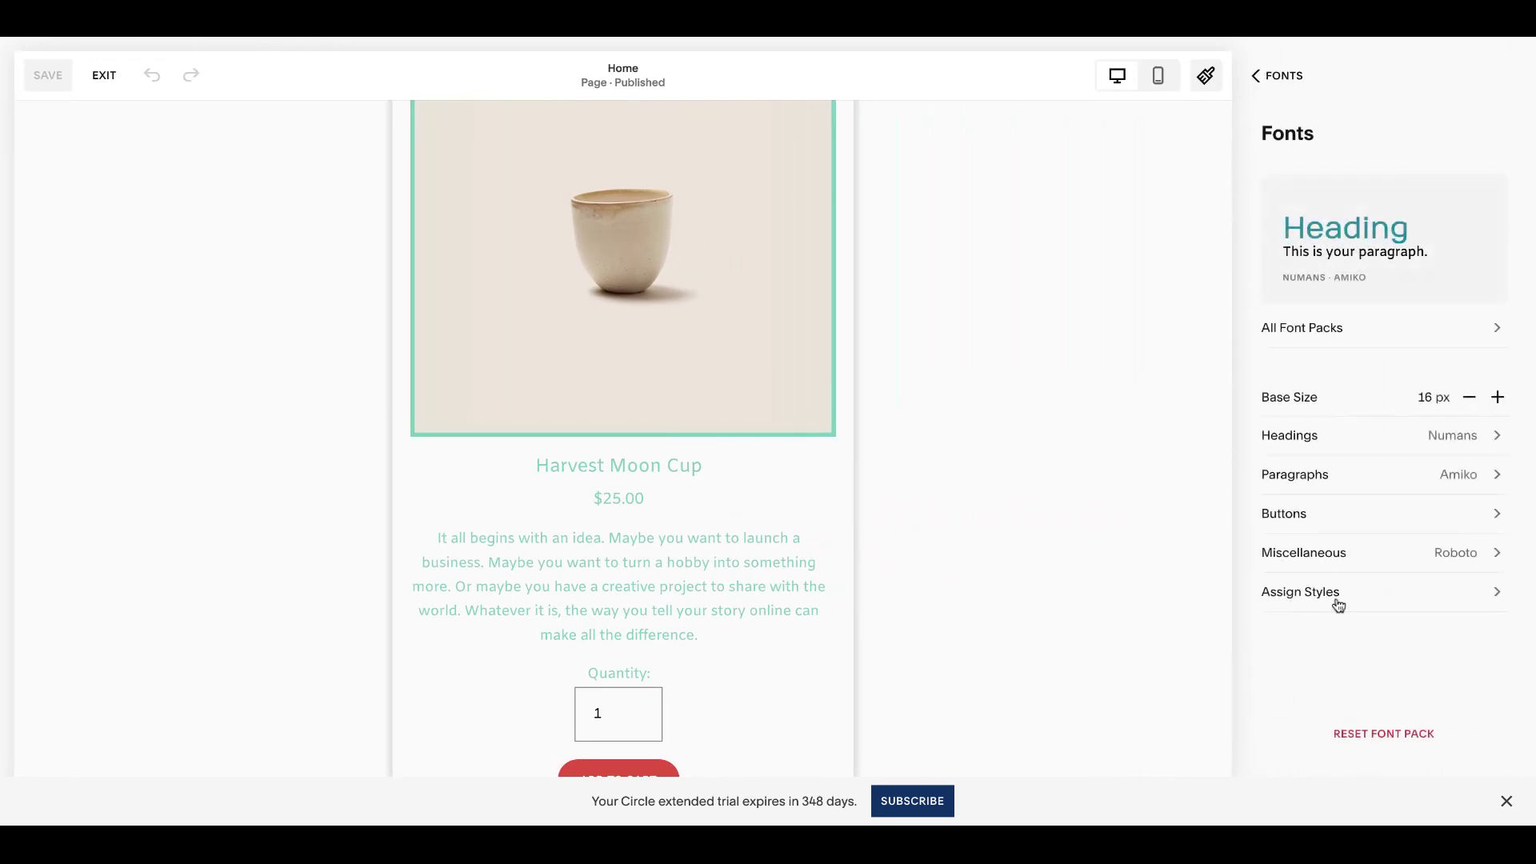
left_click(847, 489)
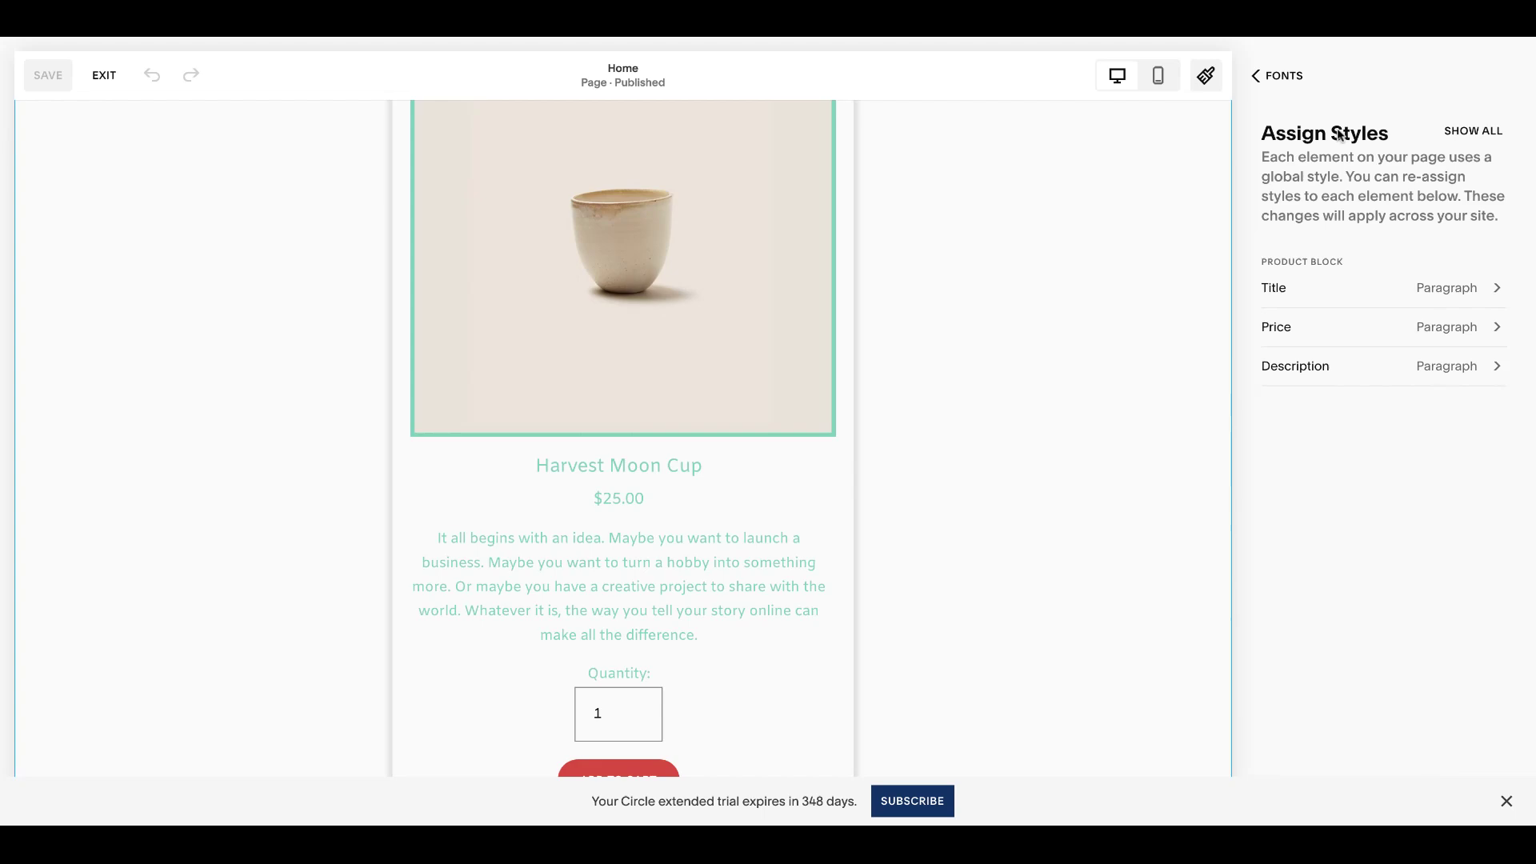
left_click(1280, 80)
Close Site Styles and return to the Custom CSS editor beside the Home page preview
left_click(1283, 85)
left_click(1281, 80)
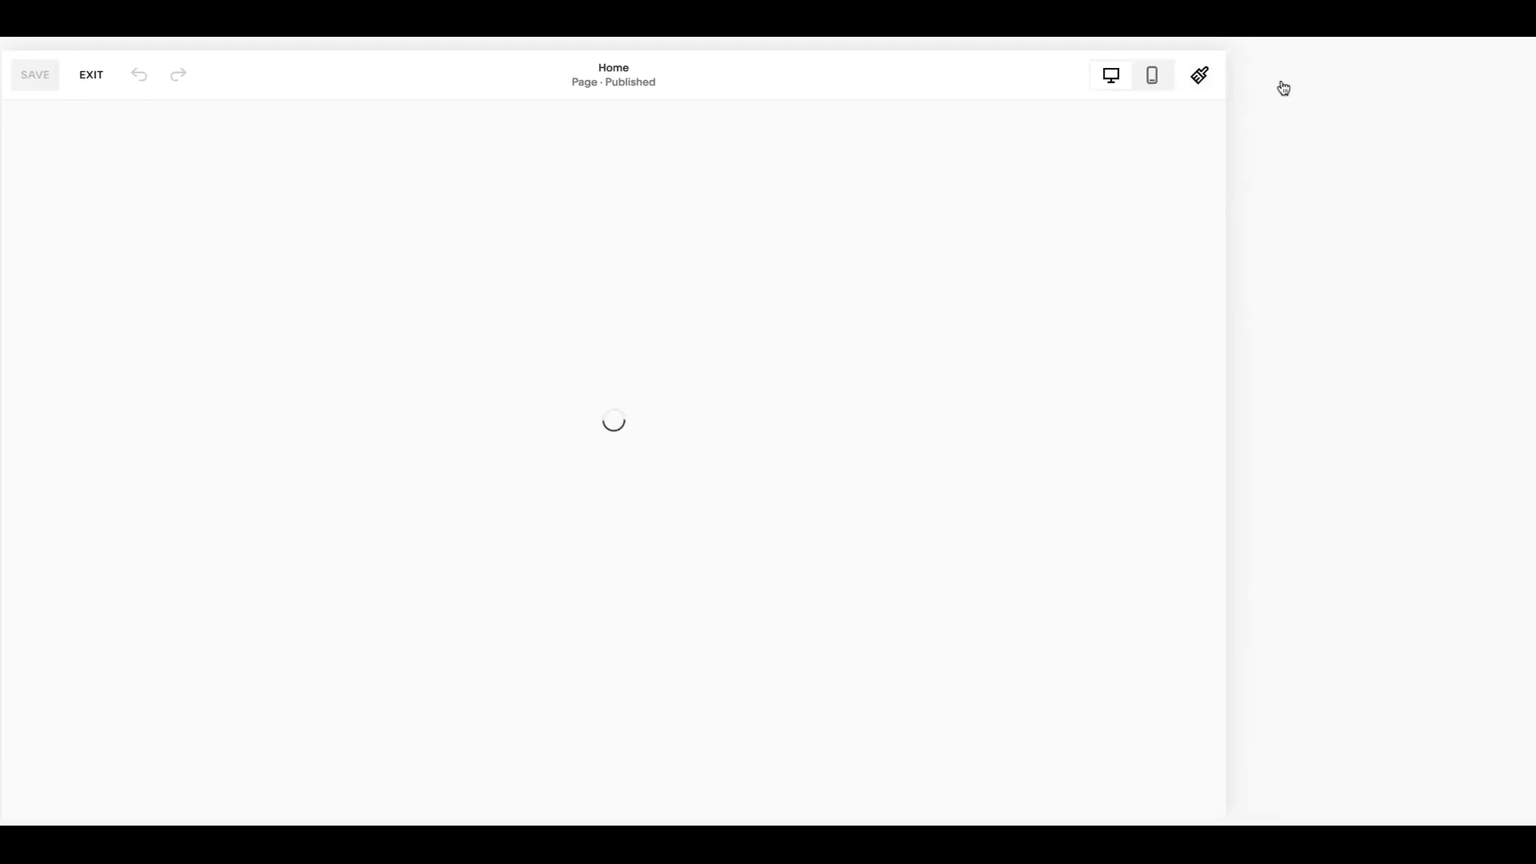
left_click(103, 73)
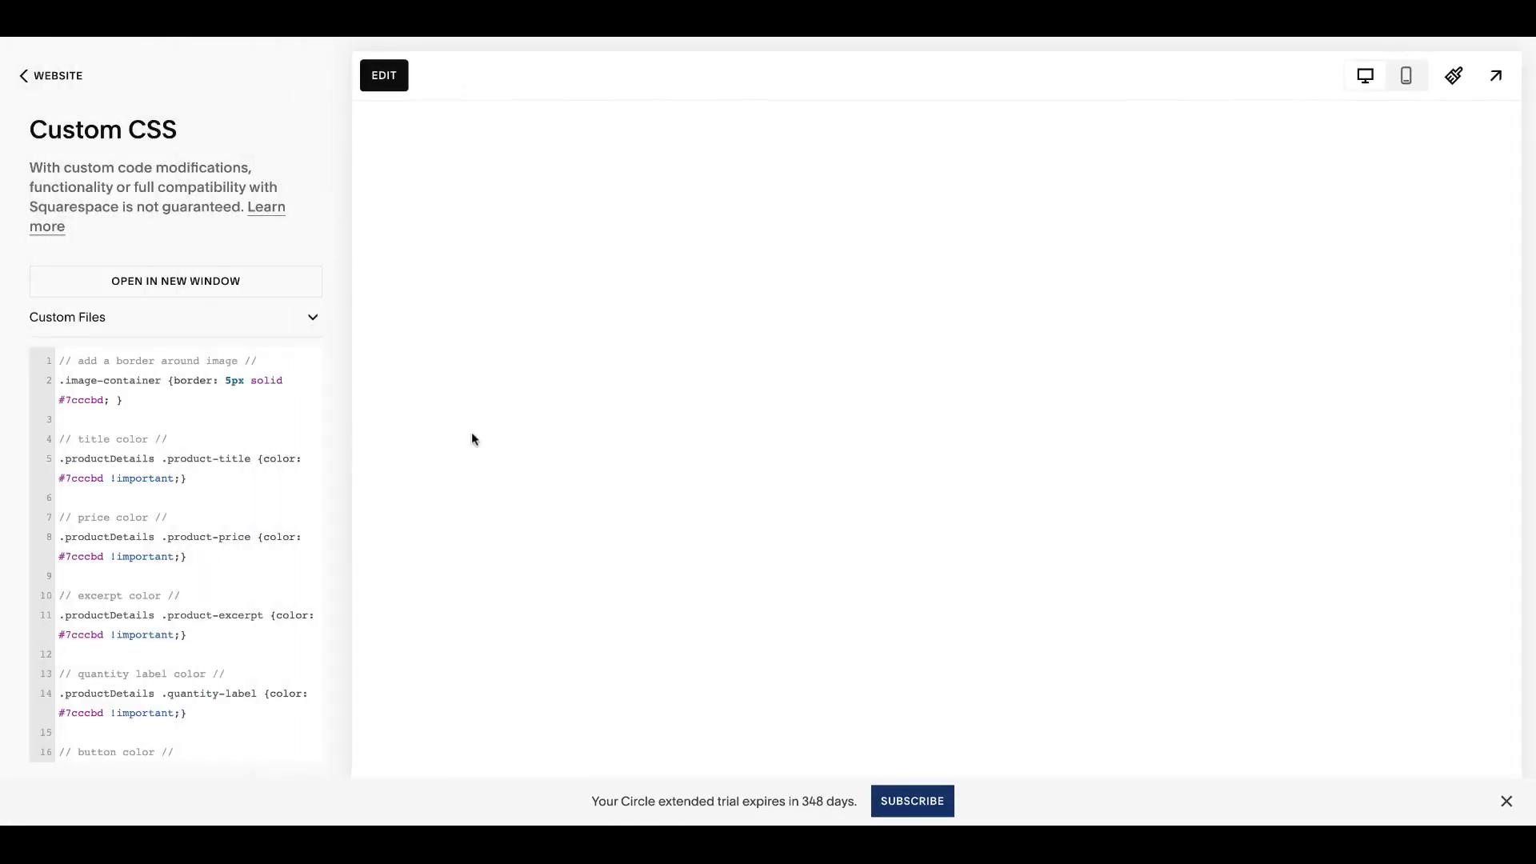
scroll(472, 432, "down", 10)
scroll(472, 432, "down", 6)
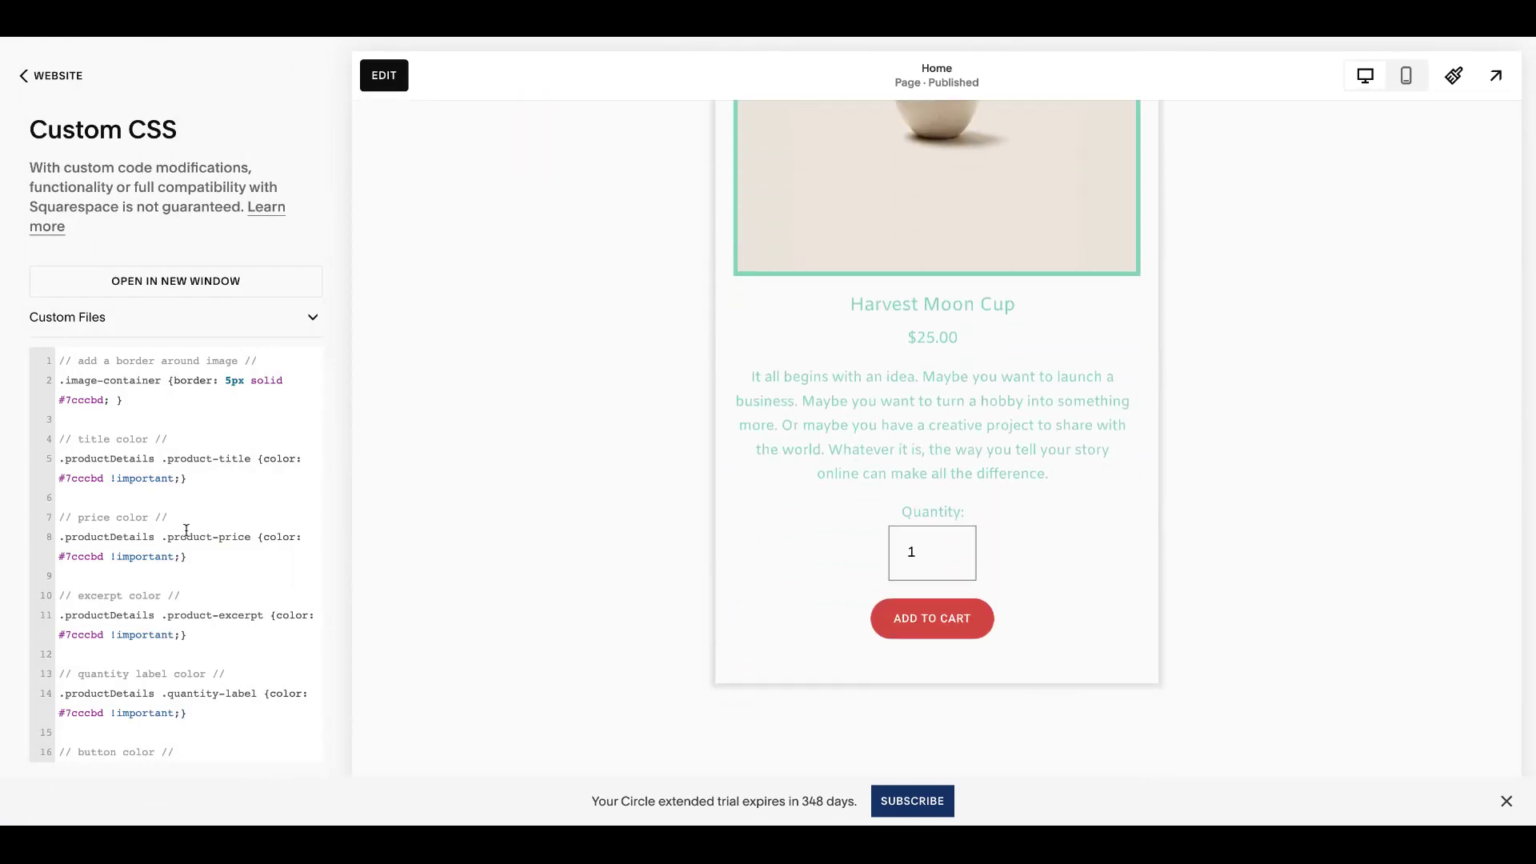
scroll(186, 531, "down", 5)
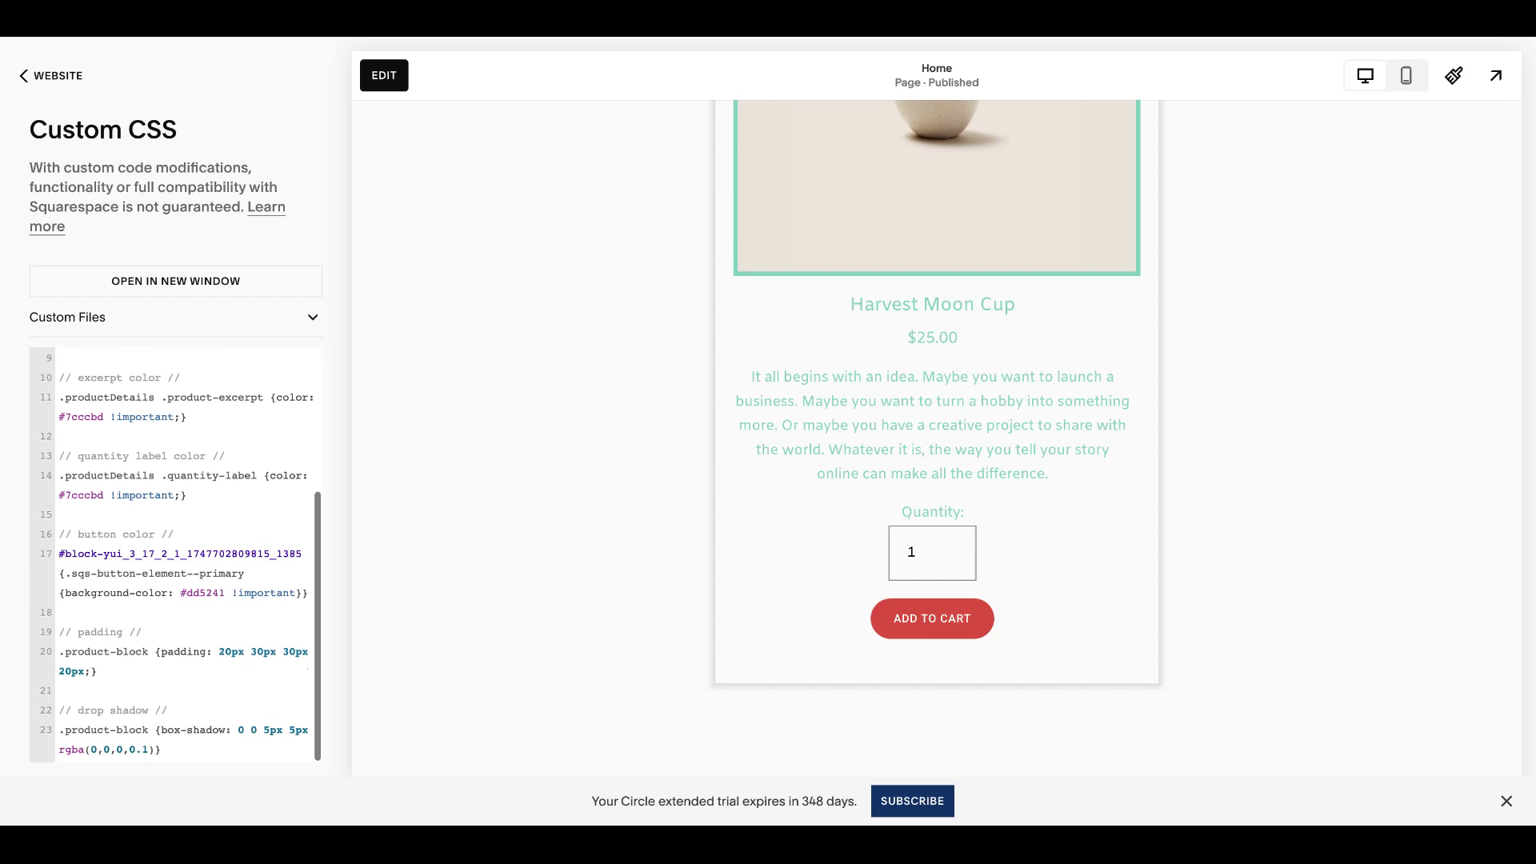
scroll(186, 531, "up", 5)
scroll(616, 544, "up", 3)
scroll(616, 548, "down", 2)
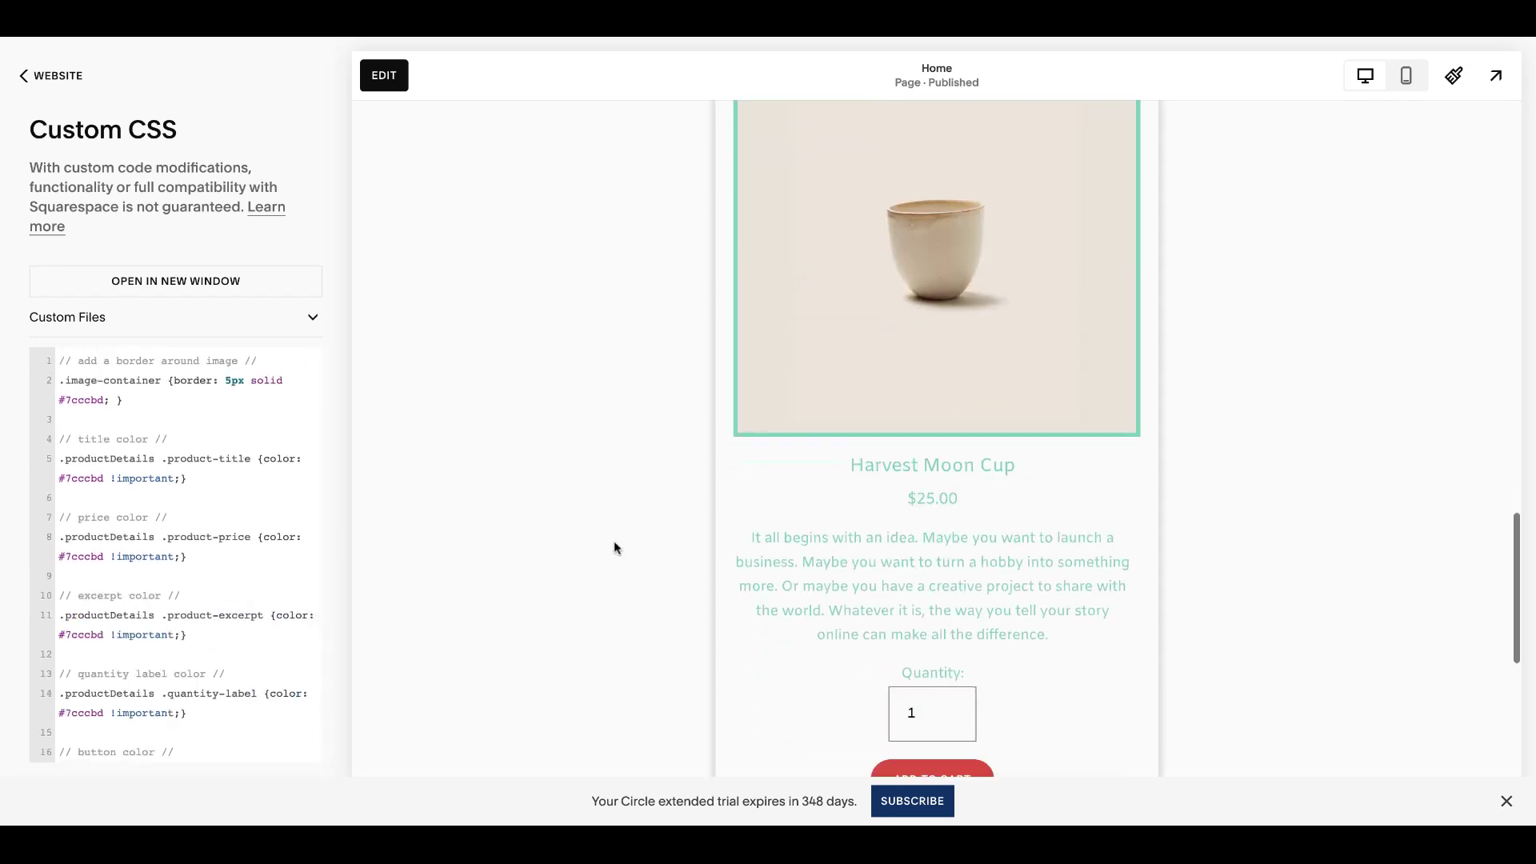
Delete all of the custom CSS and save the empty editor
left_click(214, 557)
key("ctrl+a")
key("BackSpace")
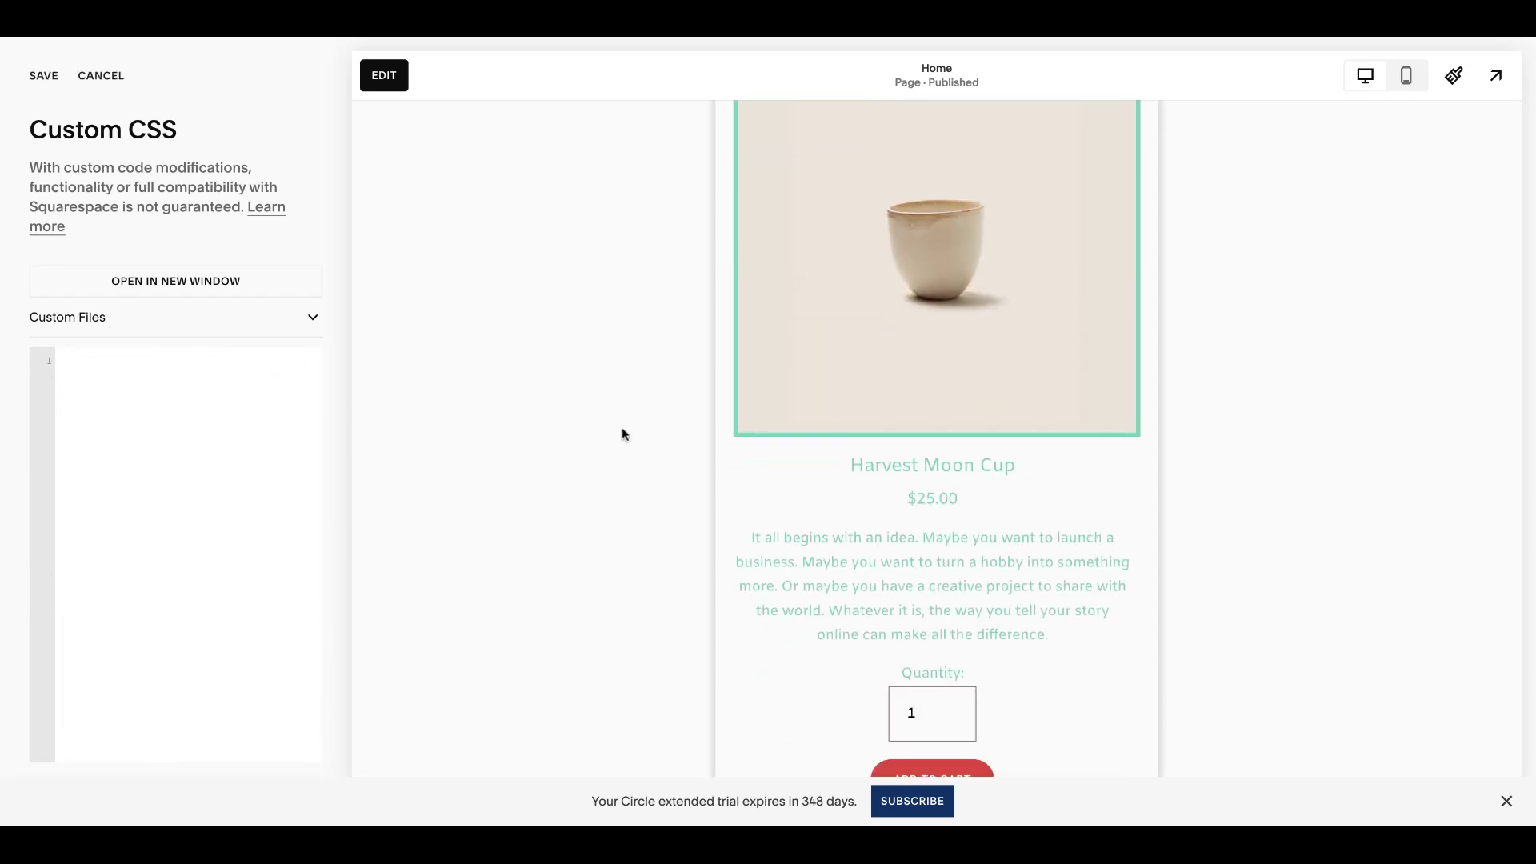
left_click(46, 78)
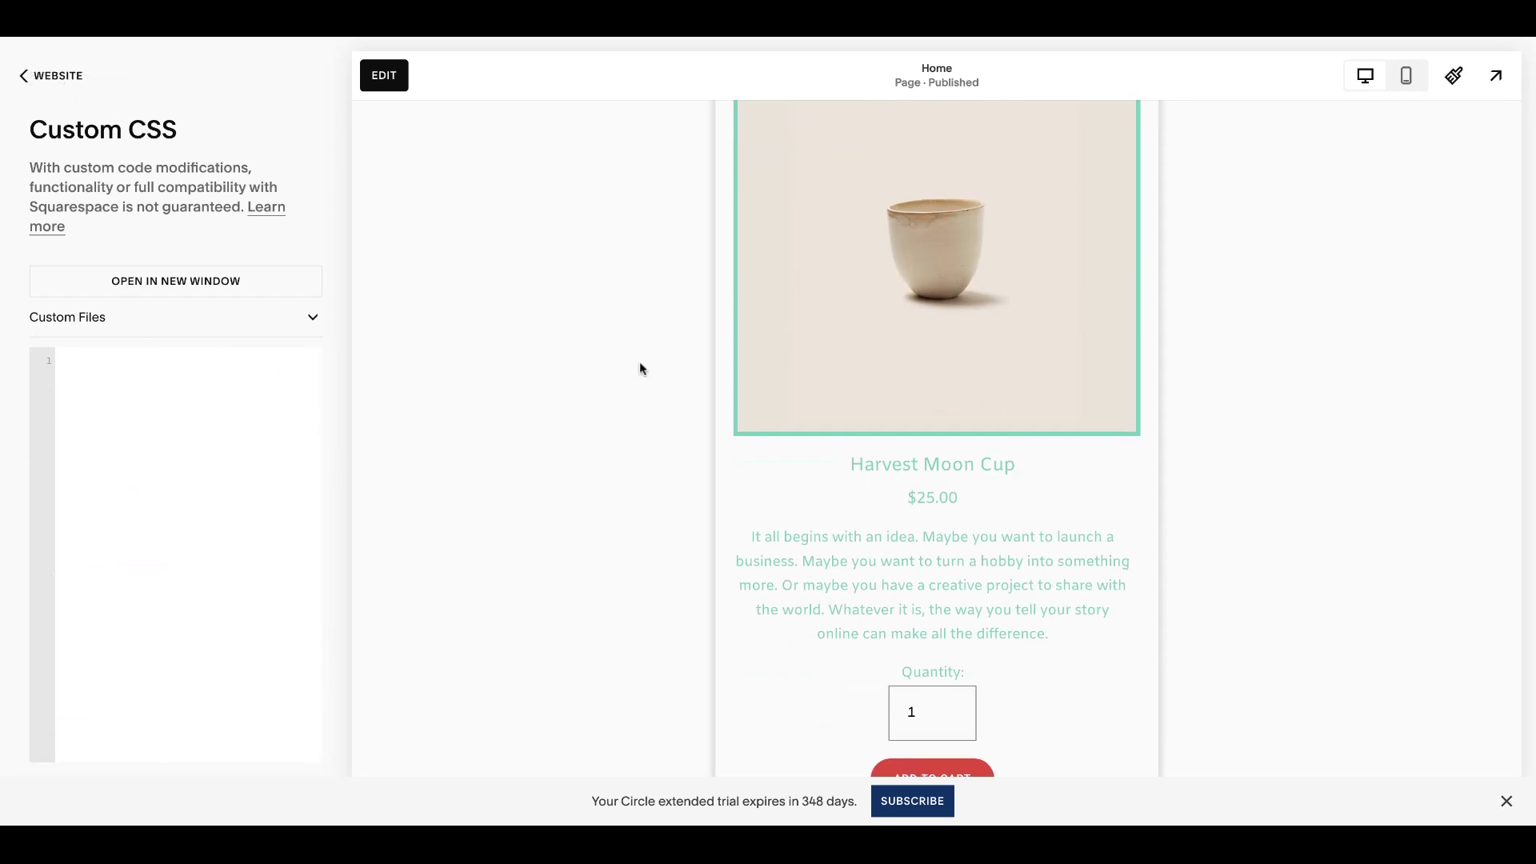
Add the Harvest Moon Cup to the cart, then open its Quick View lightbox
scroll(640, 362, "down", 2)
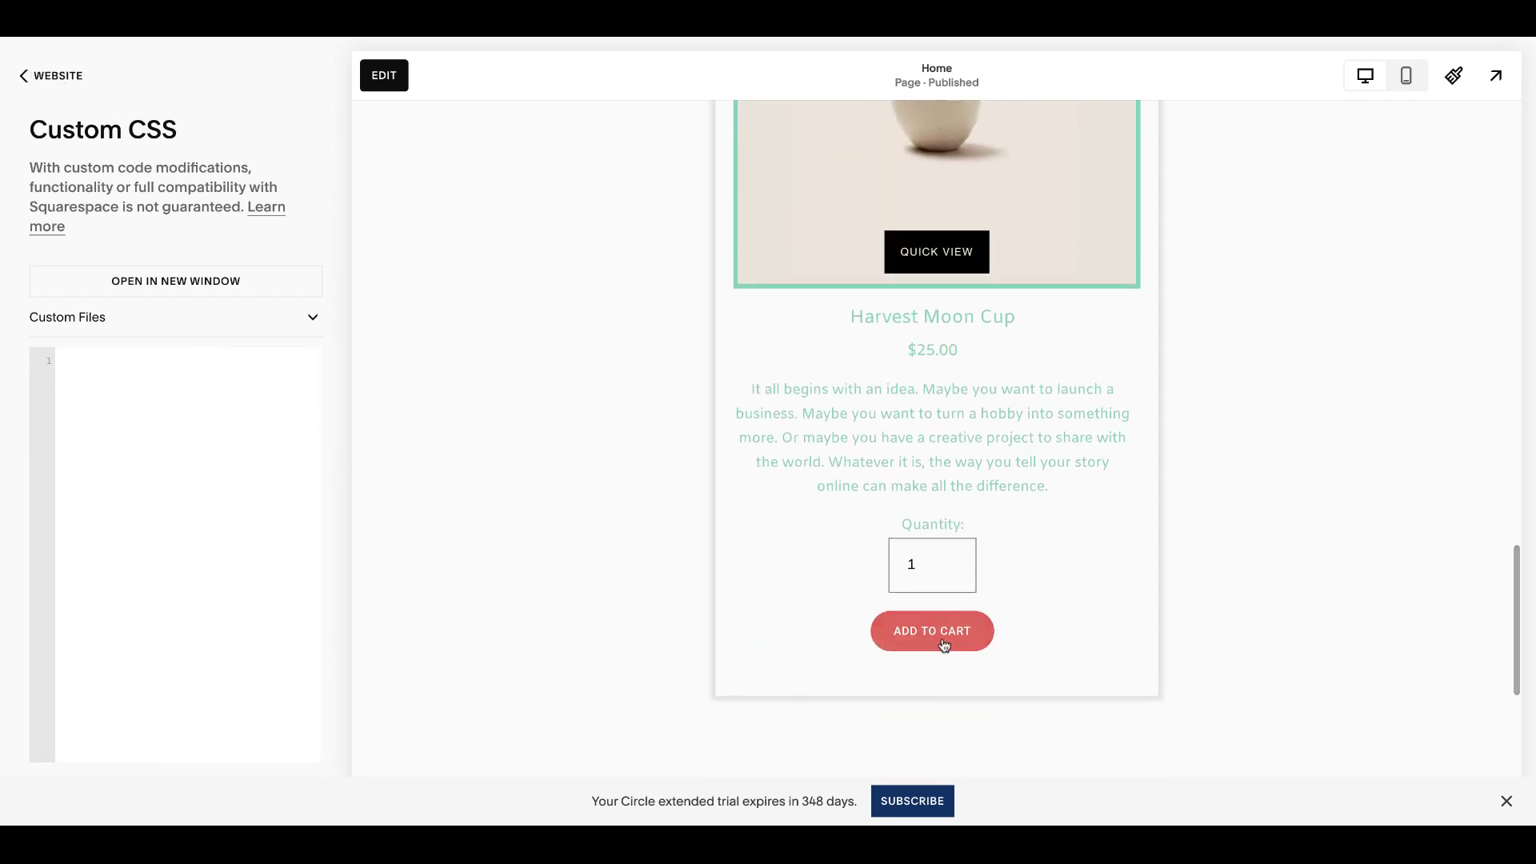
left_click(940, 645)
scroll(940, 645, "up", 2)
left_click(943, 460)
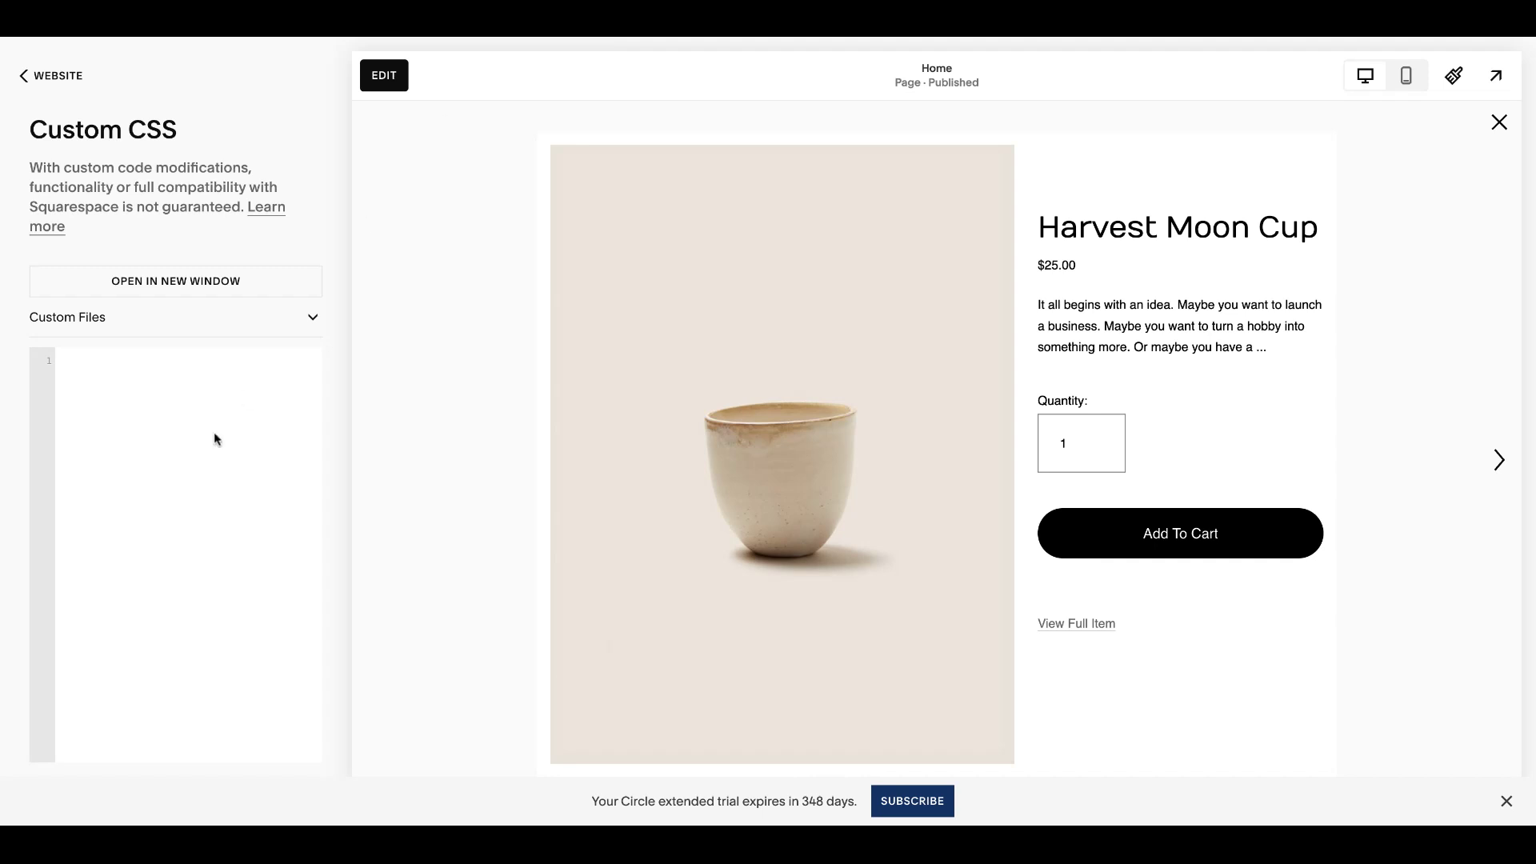
Paste the Quick View lightbox CSS, trying overlay opacity .8 before keeping .5
left_click(189, 494)
key("ctrl+v")
scroll(189, 494, "up", 10)
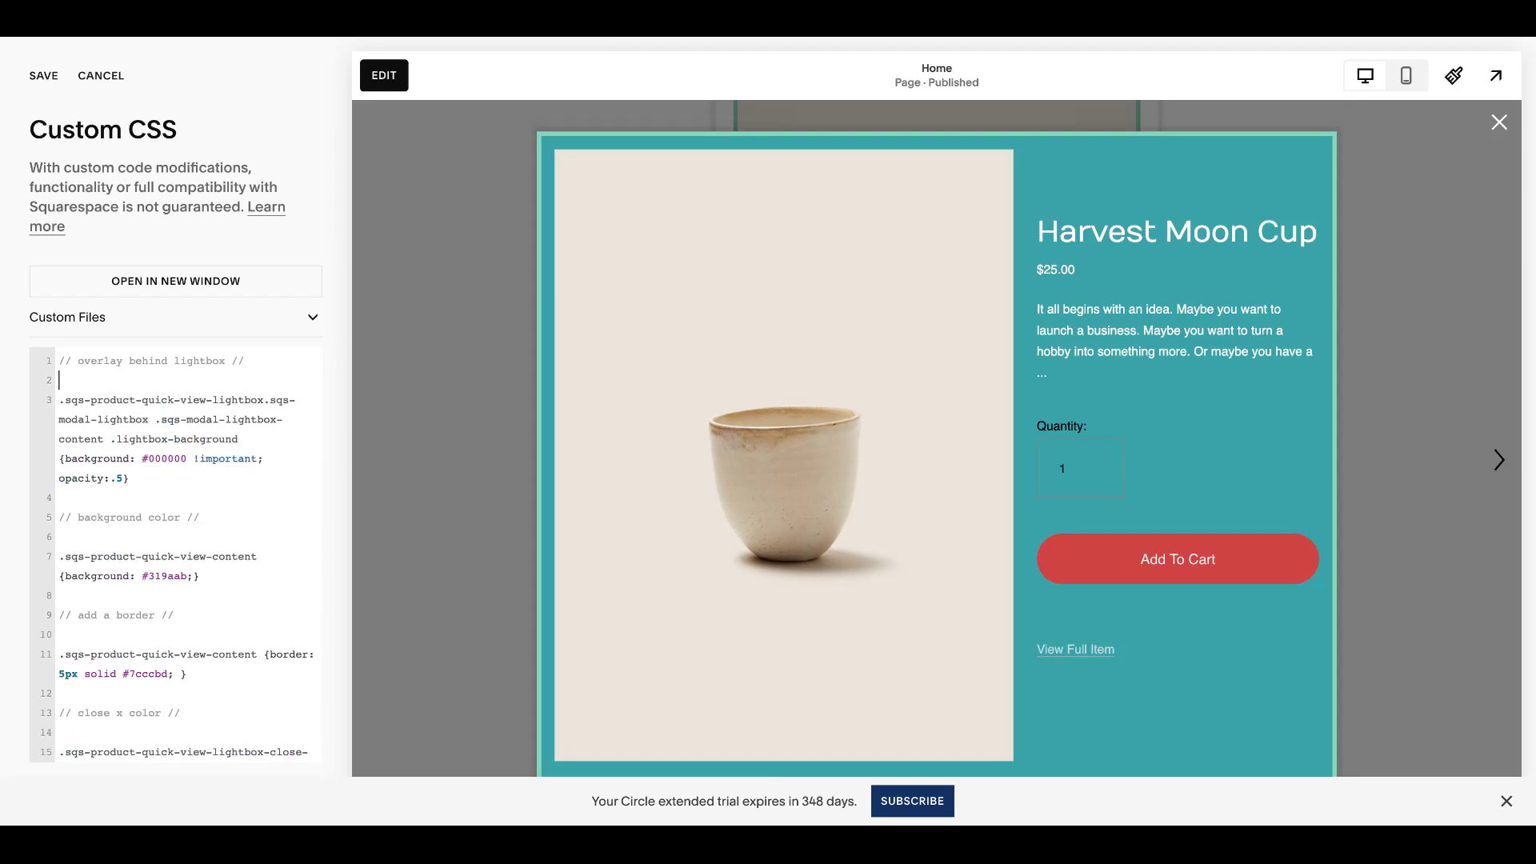
key("BackSpace")
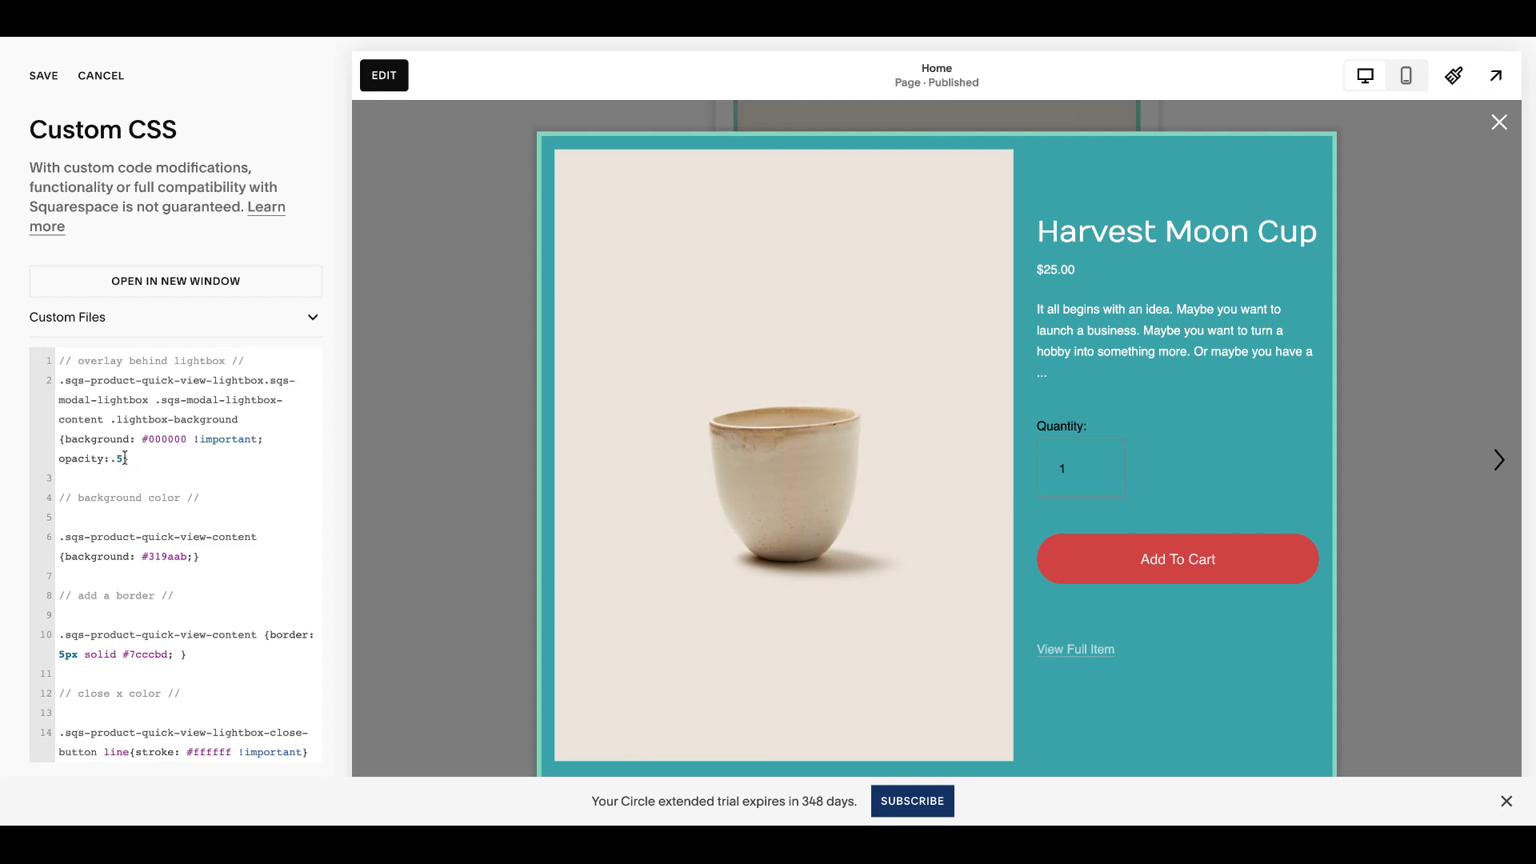
key("BackSpace")
type("8")
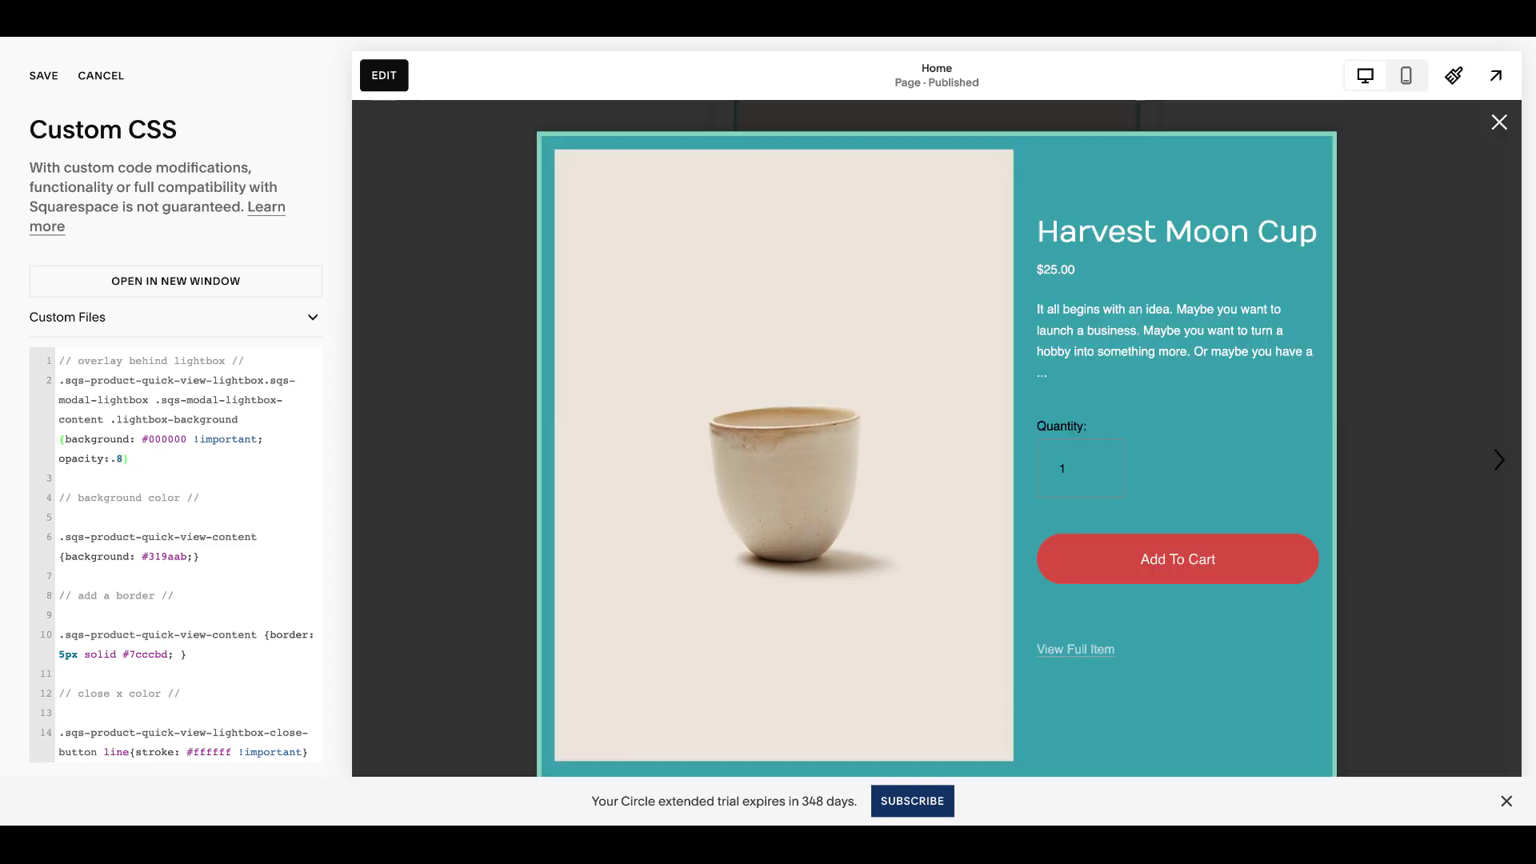
key("BackSpace")
type("5")
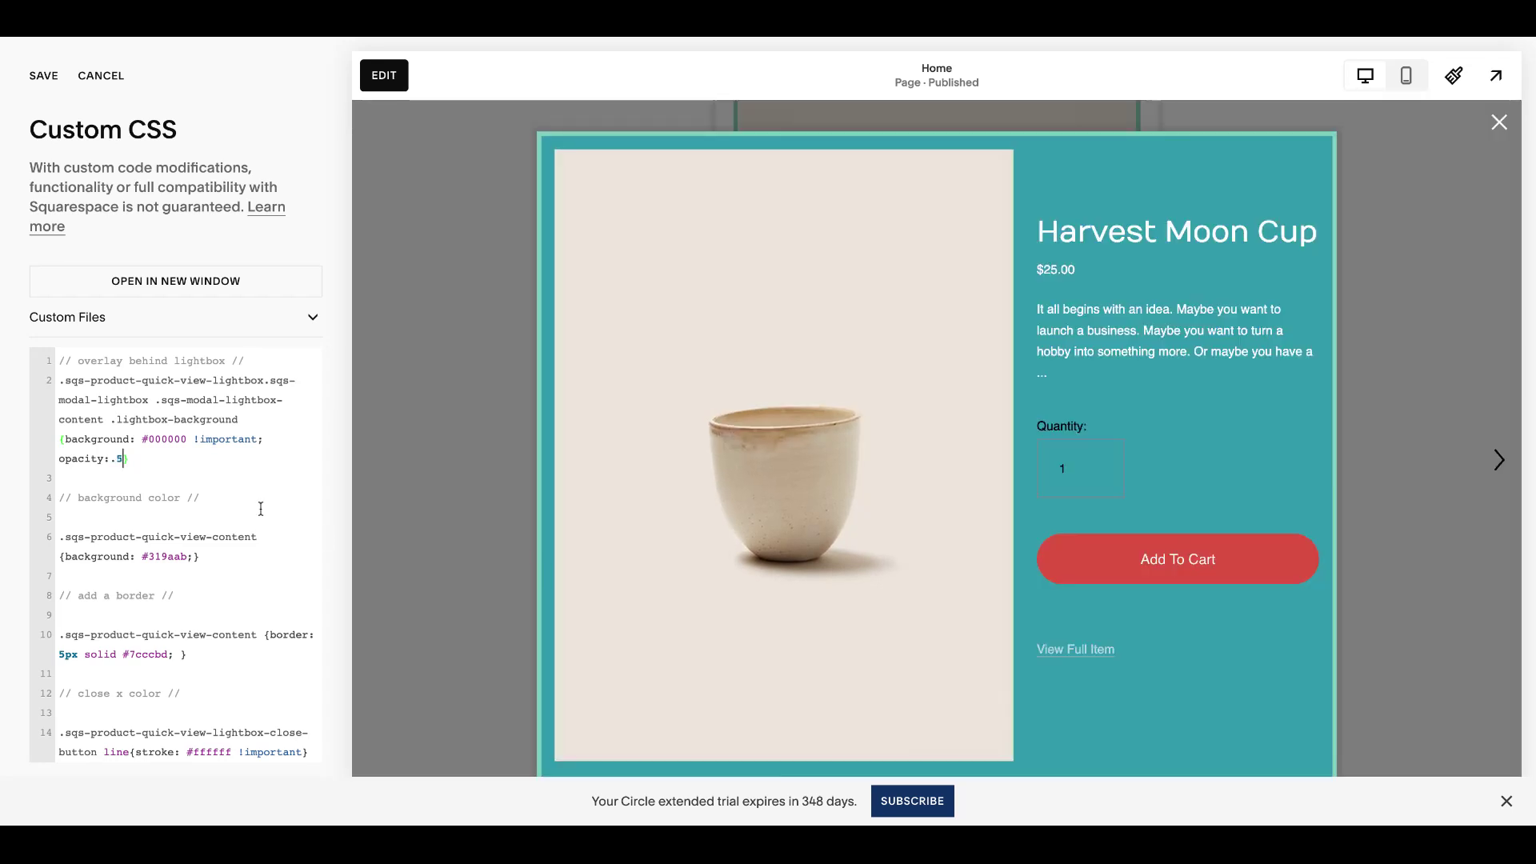
Change the content background colour from teal to #000000 !important
left_click(258, 518)
key("BackSpace")
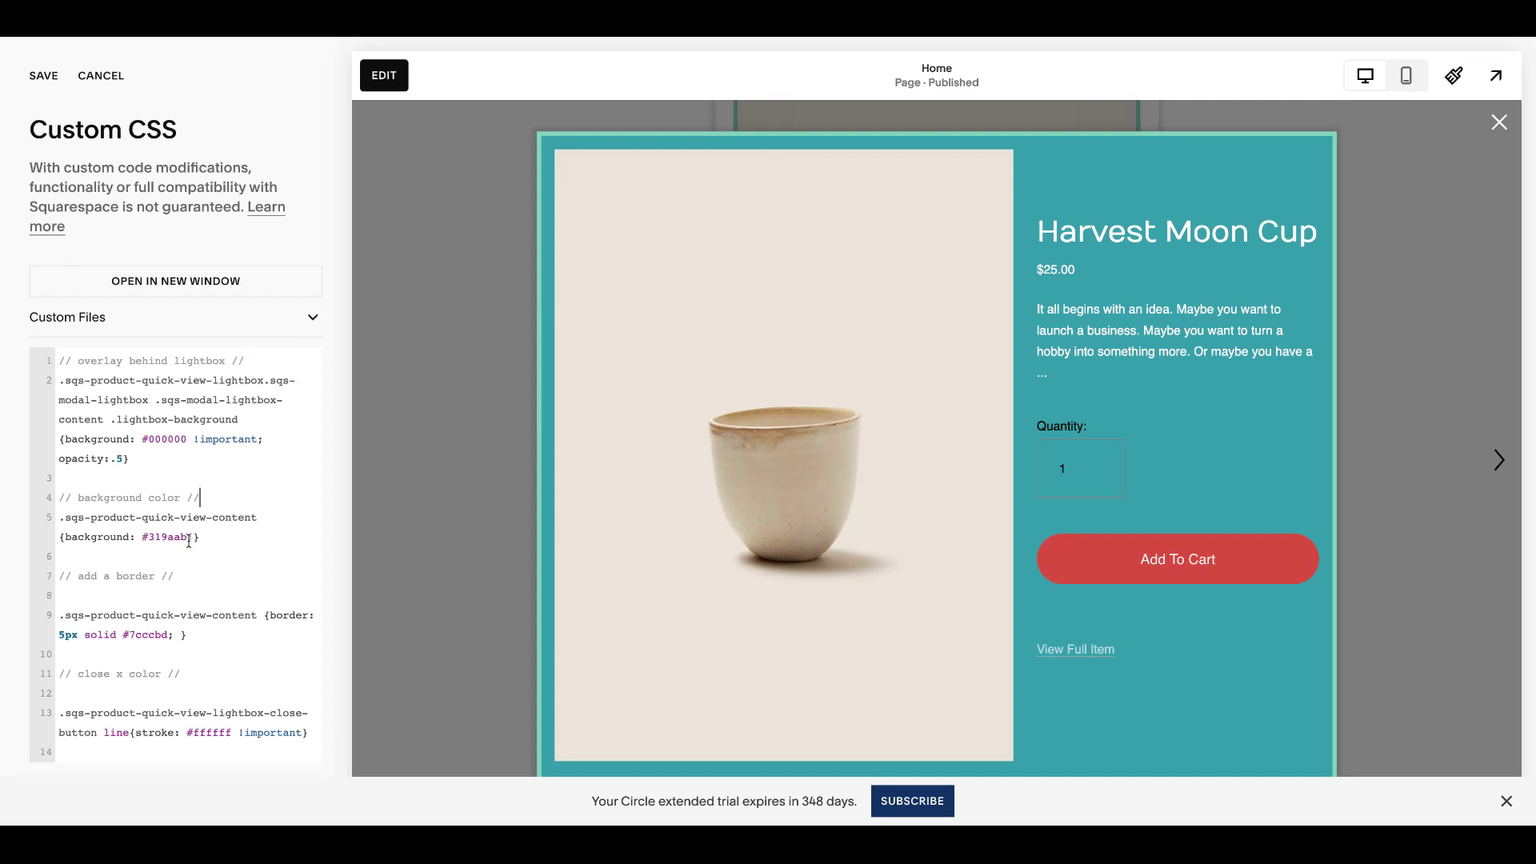
left_click_drag(188, 537, 143, 541)
type("#000000")
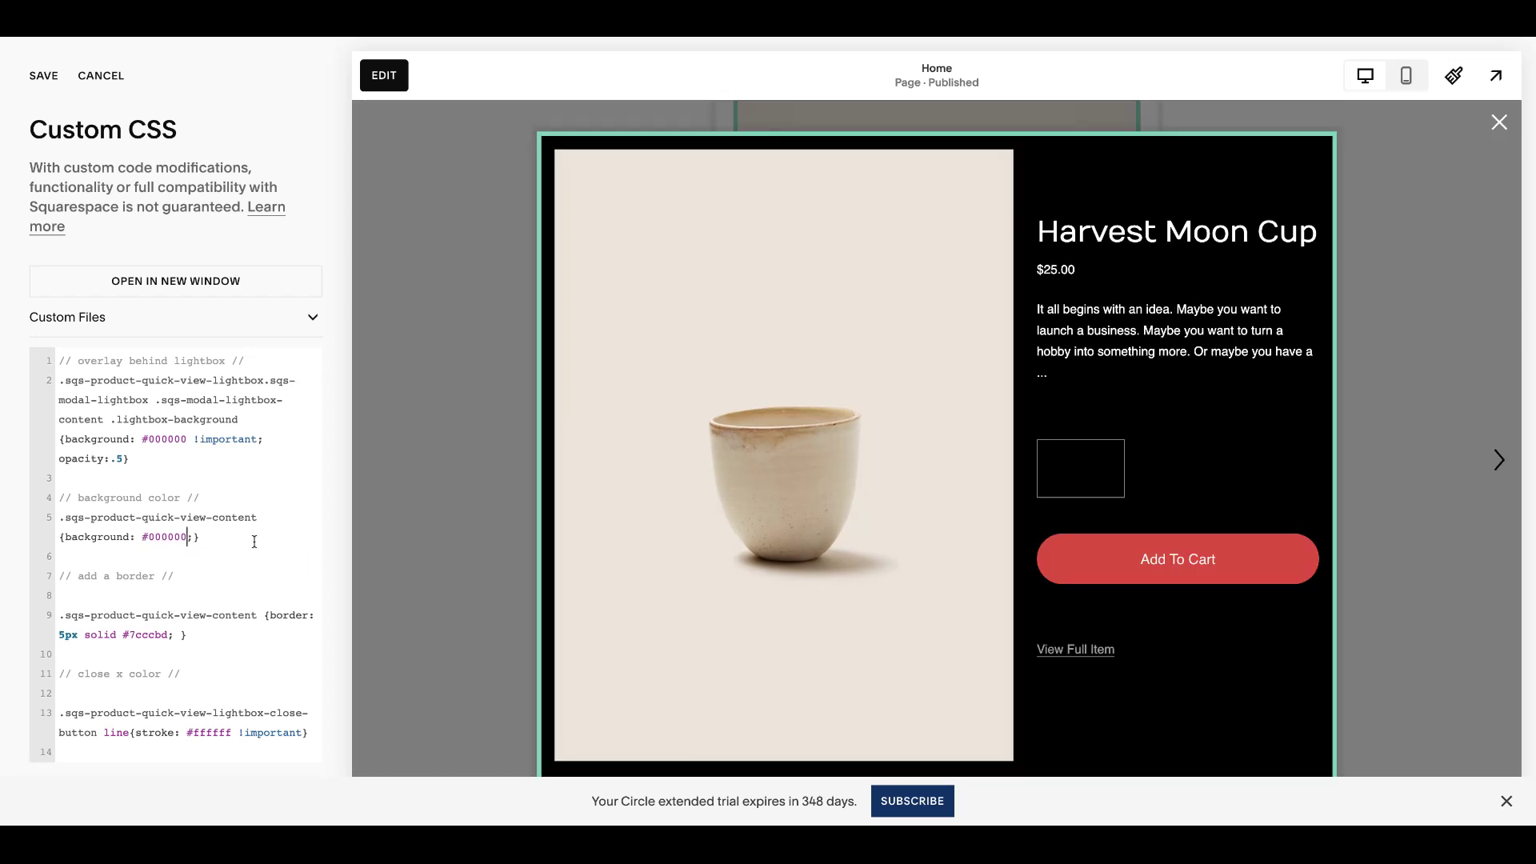
type(" !importa")
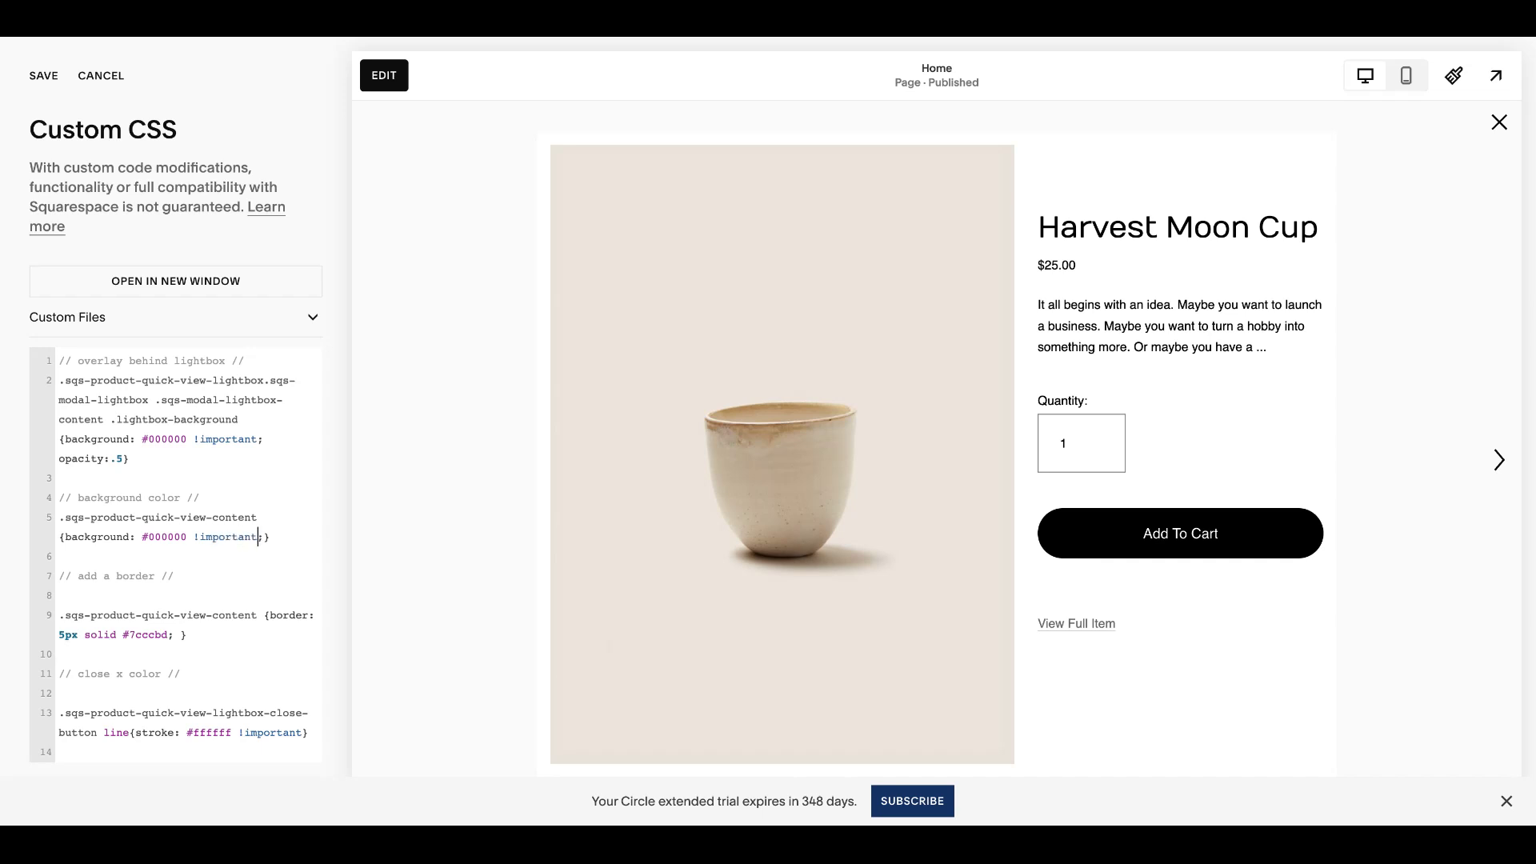
type("nt")
left_click_drag(192, 542, 151, 543)
Set the background to #141414 and remove blank lines above the border and close-colour rules
type("141414")
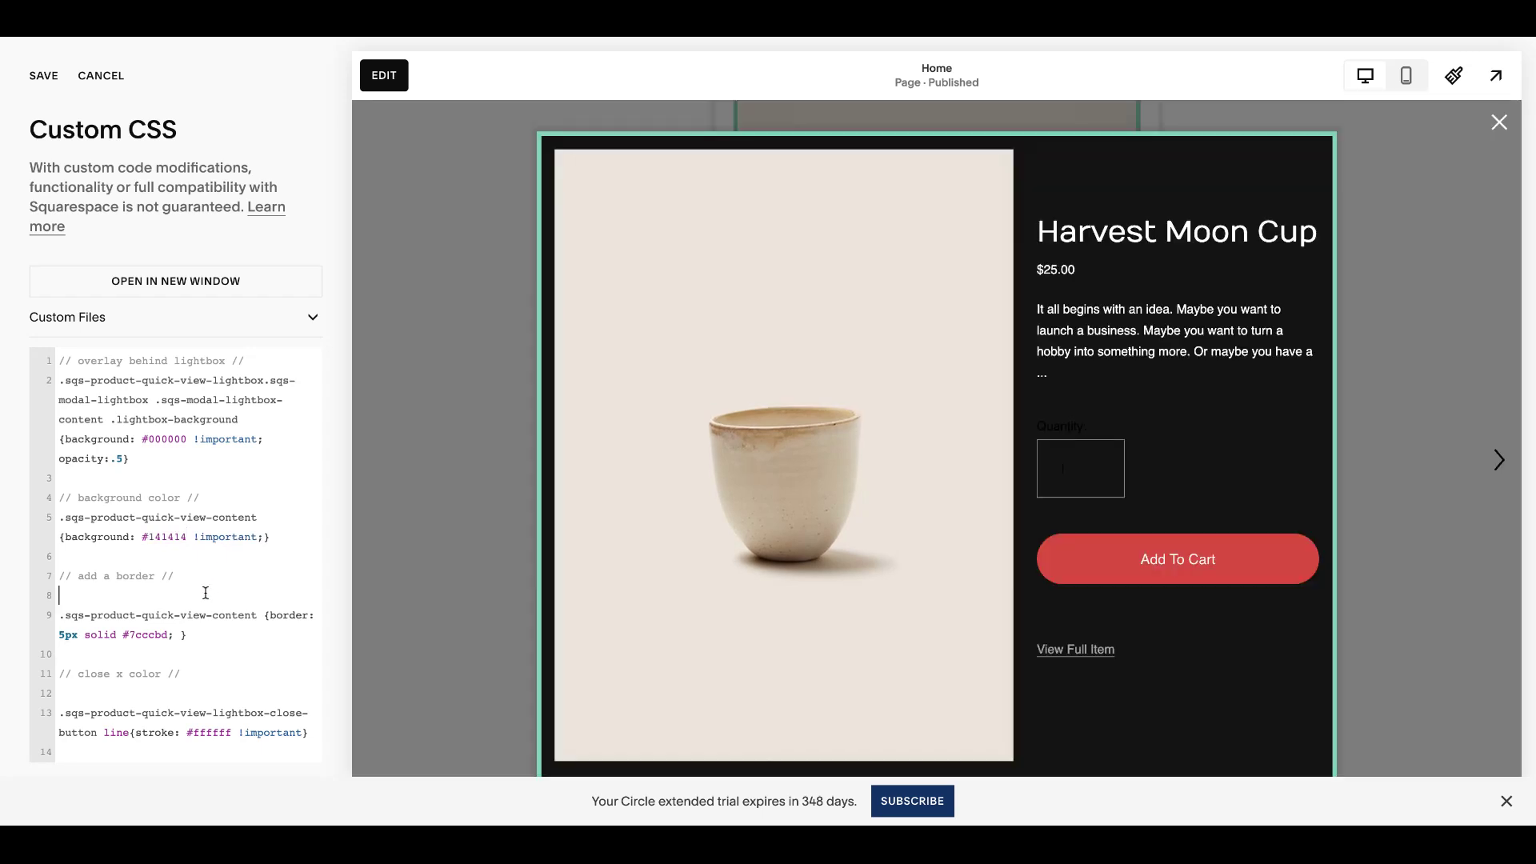
left_click(205, 595)
key("BackSpace")
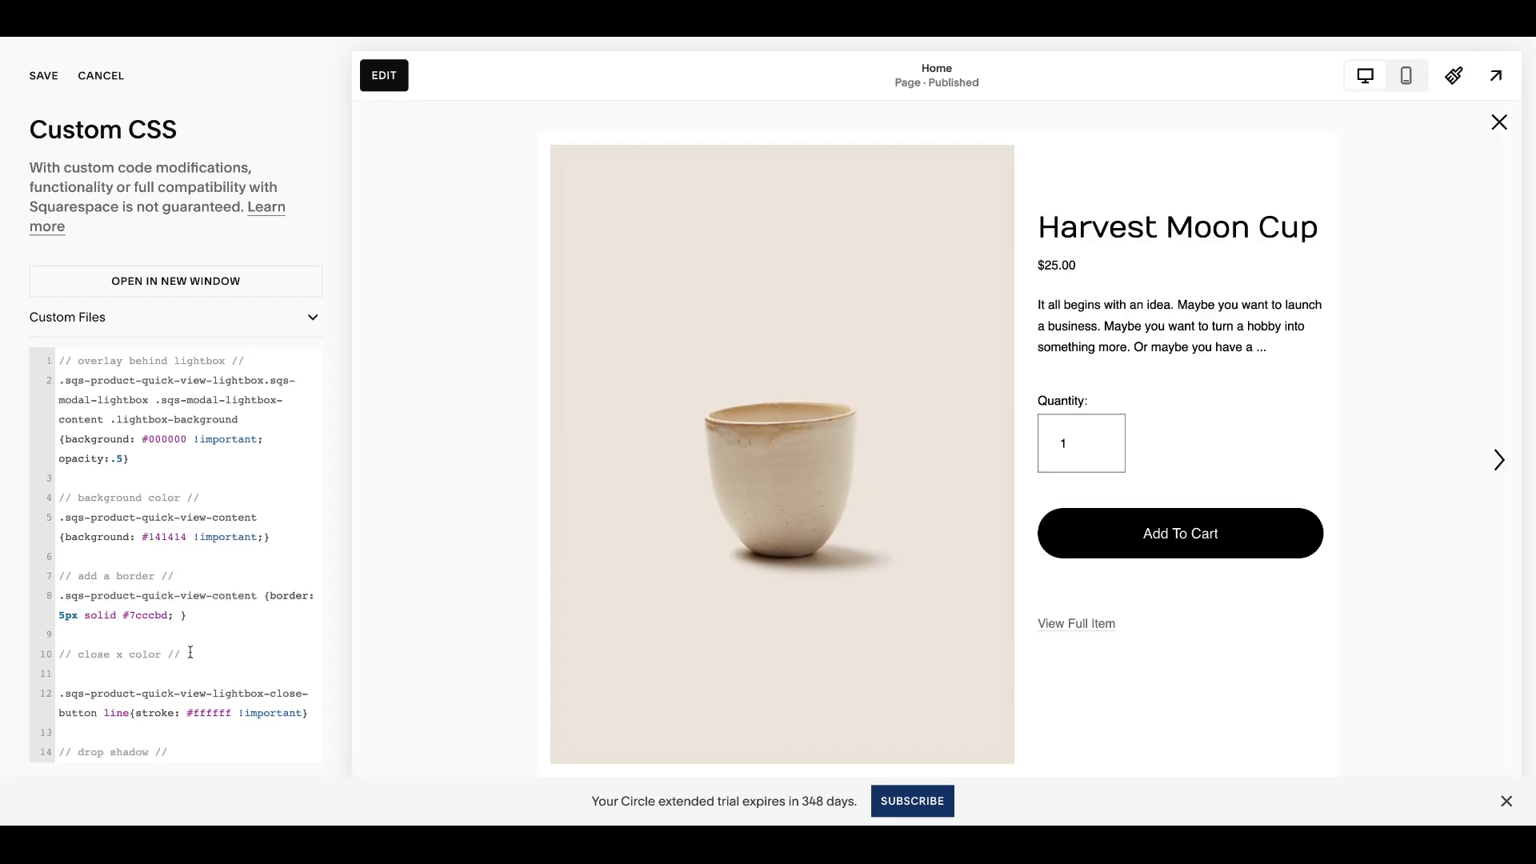
left_click(185, 672)
key("BackSpace")
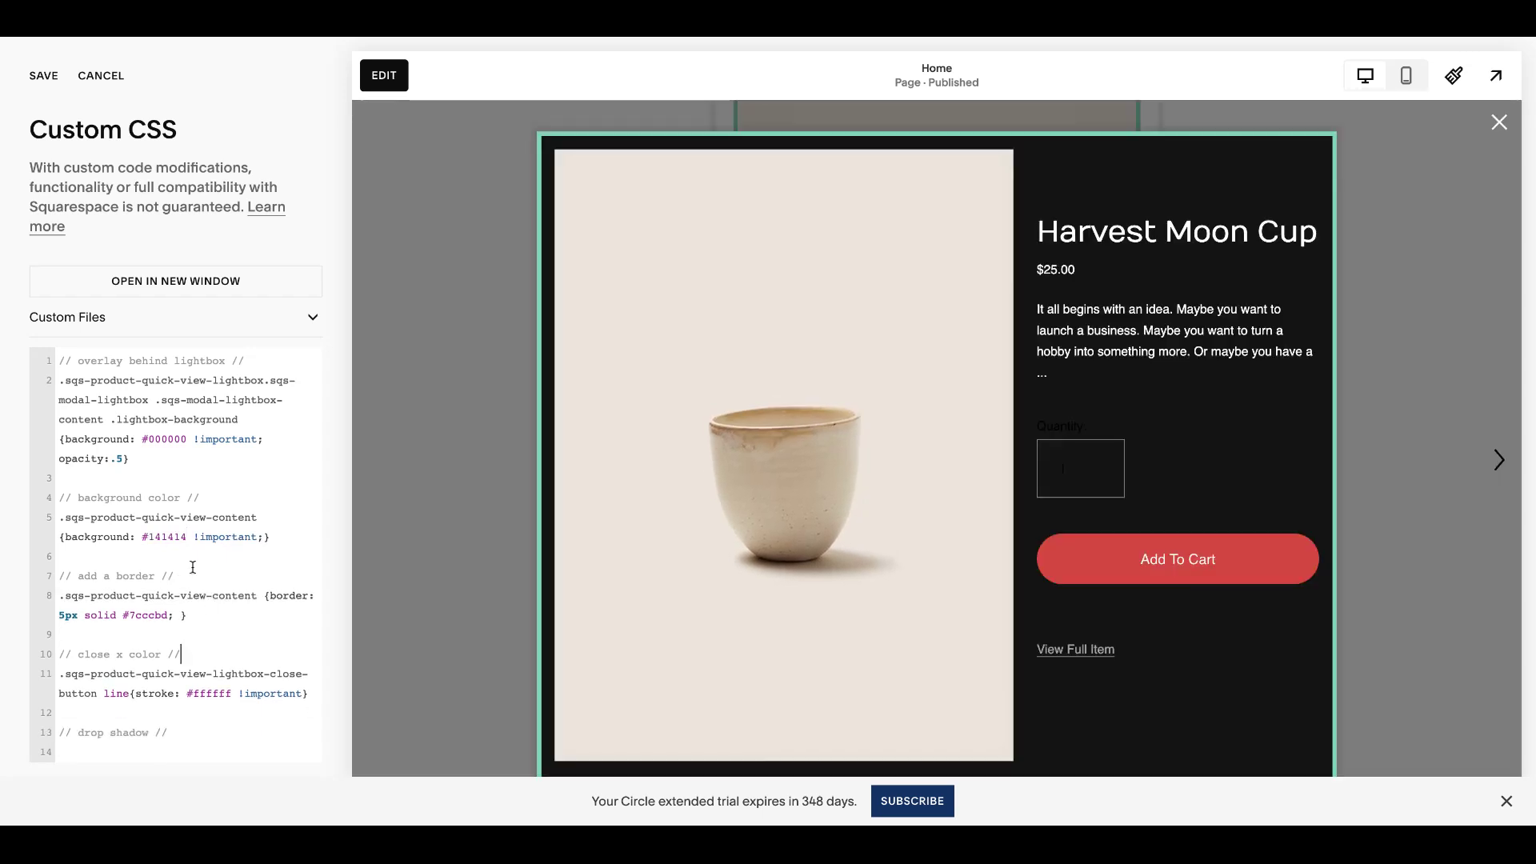
scroll(257, 537, "down", 2)
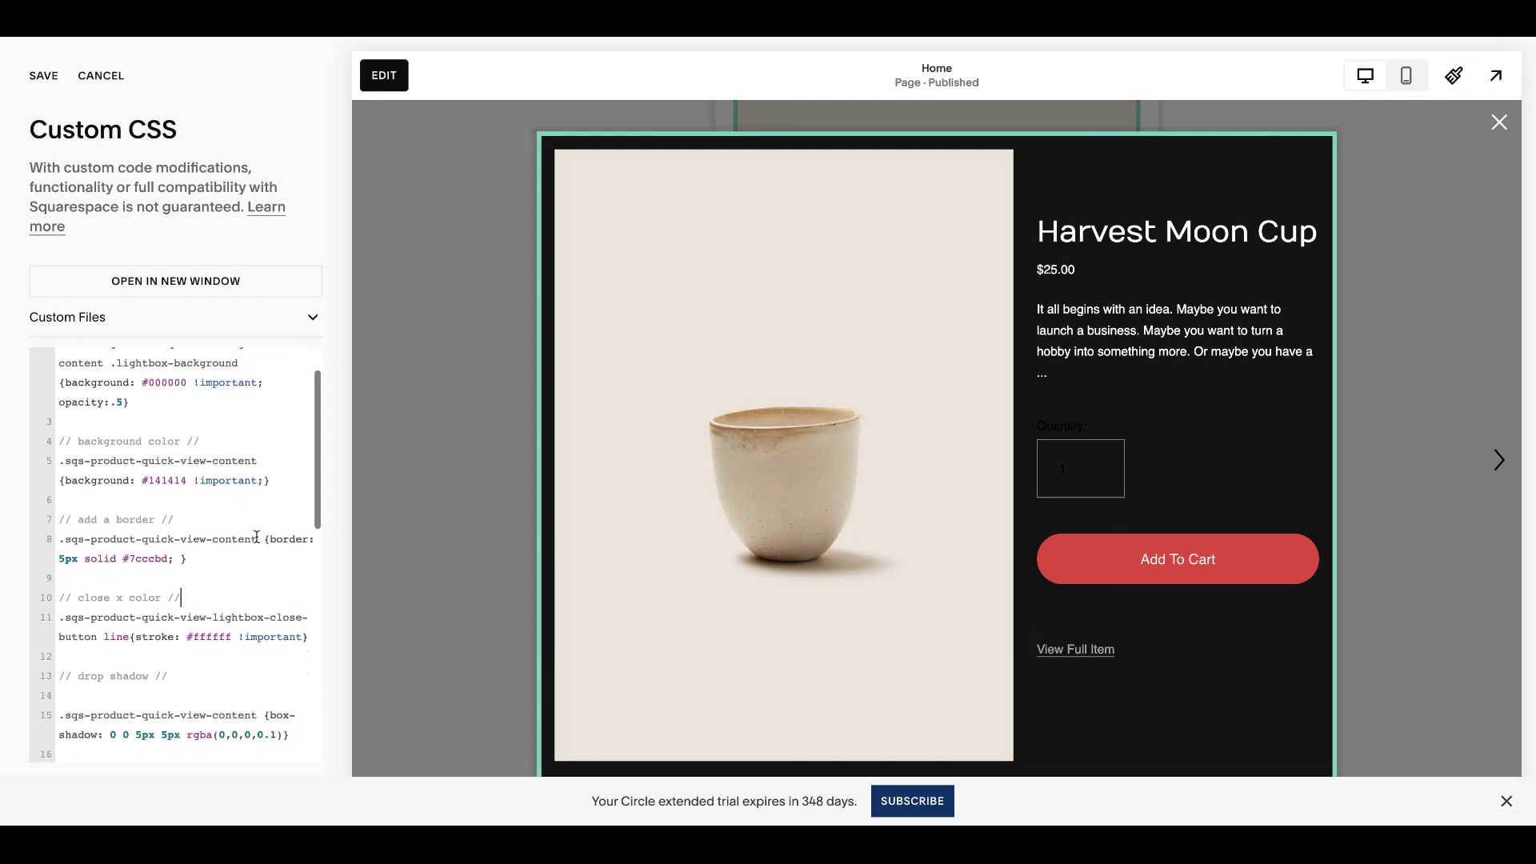
scroll(257, 536, "down", 2)
left_click_drag(58, 463, 231, 502)
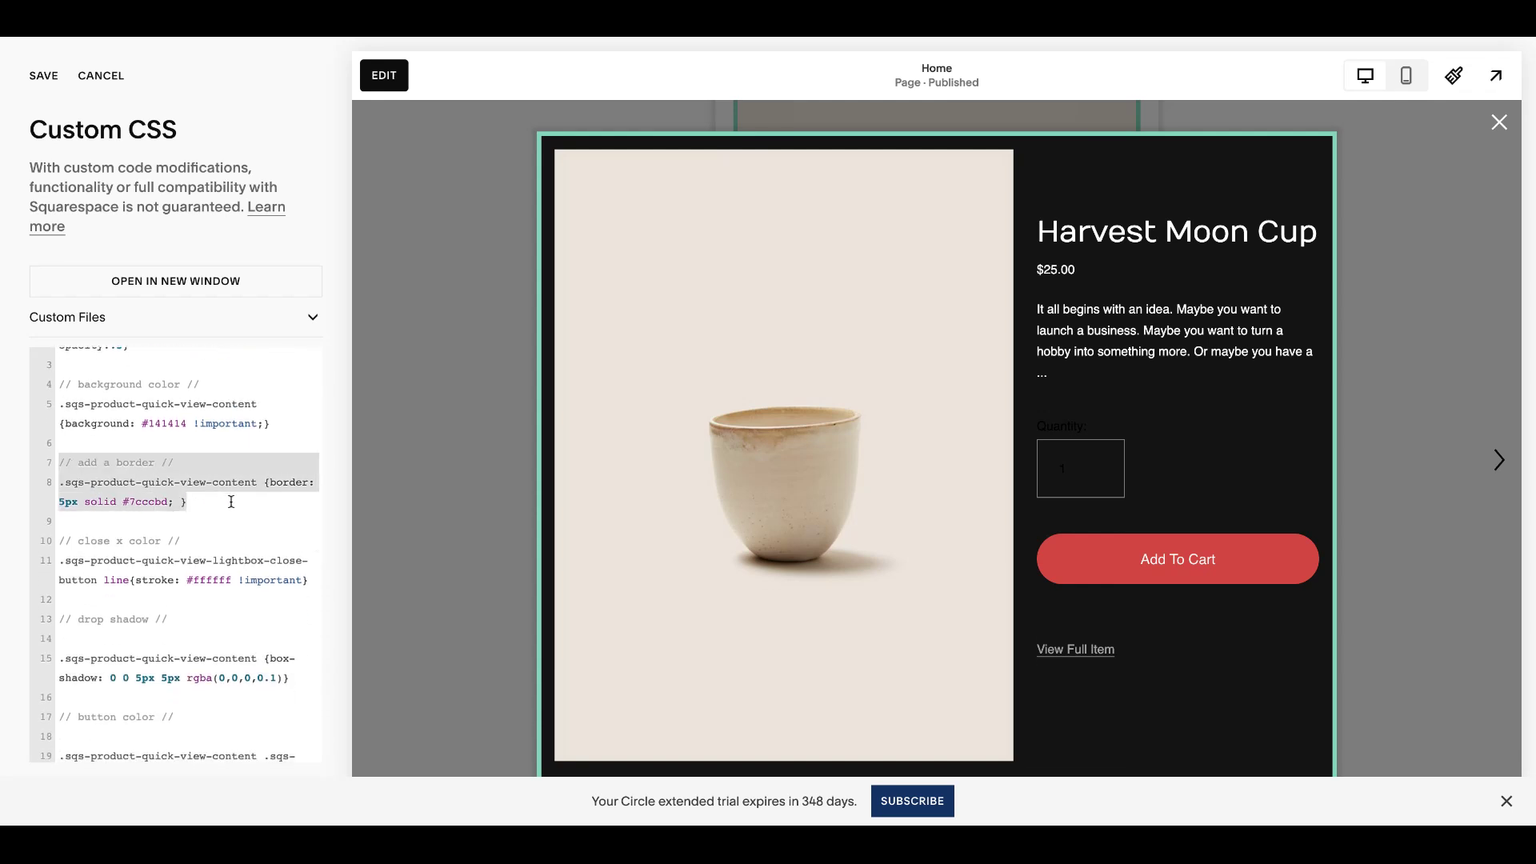
left_click(224, 541)
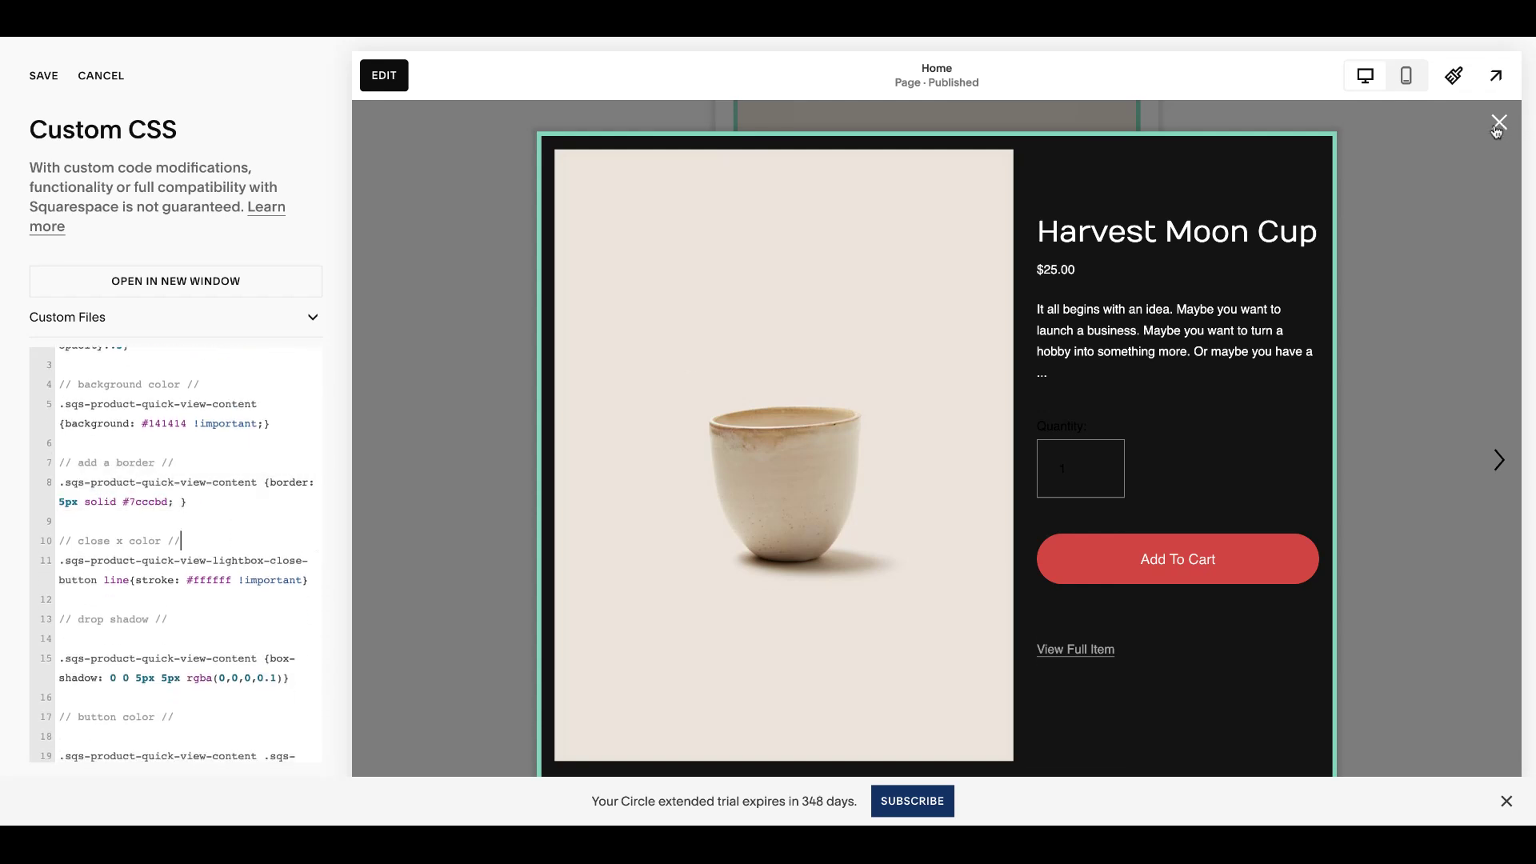
Remove the blank lines under the drop shadow, button colour and title colour comments
scroll(254, 547, "down", 3)
left_click(218, 561)
key("BackSpace")
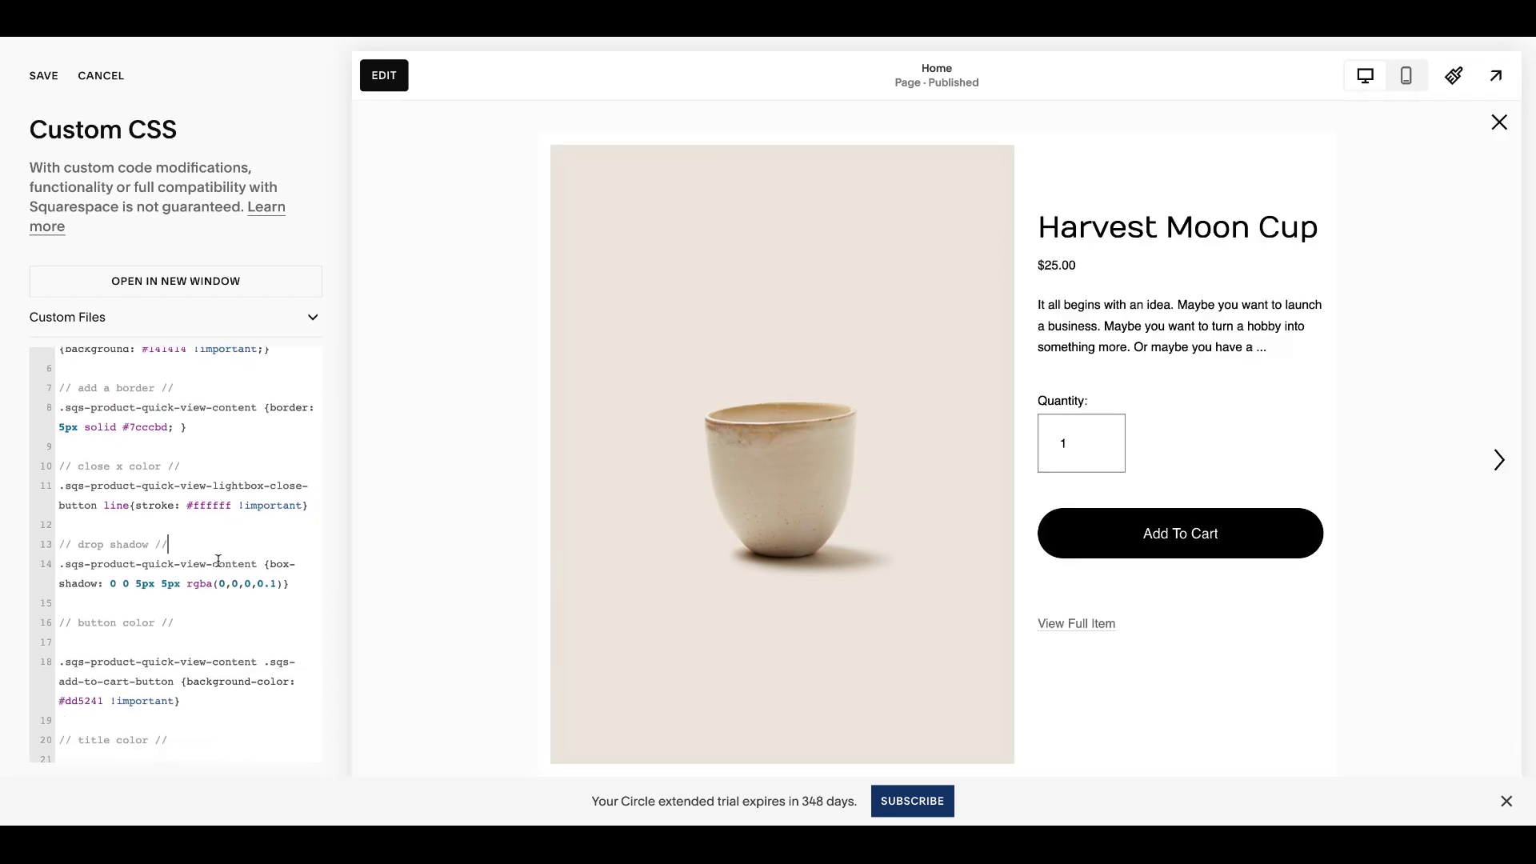
scroll(217, 561, "down", 3)
left_click(205, 555)
key("BackSpace")
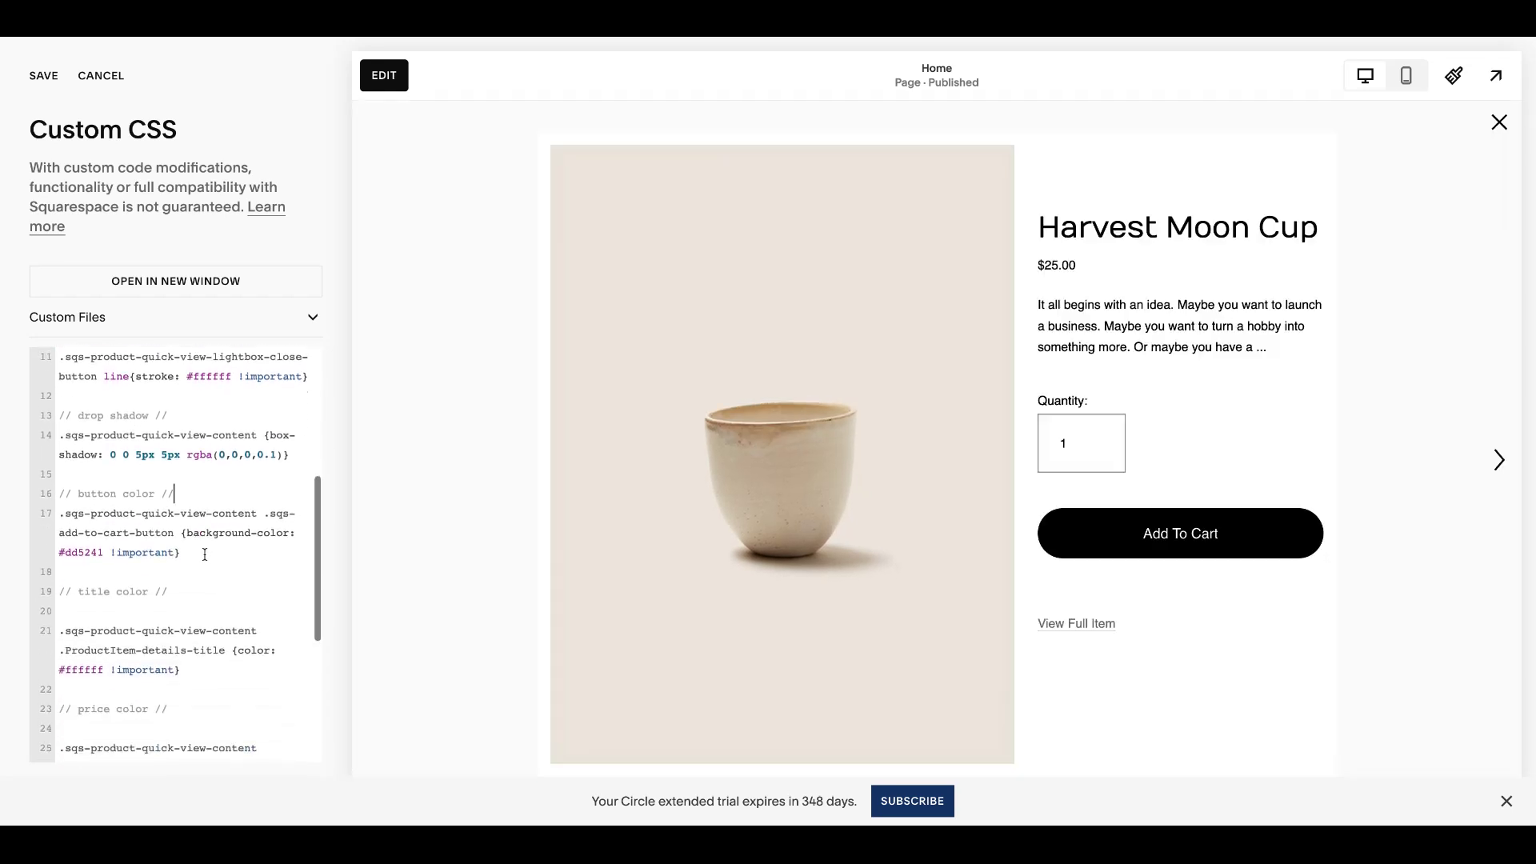
scroll(205, 554, "down", 2)
left_click(208, 537)
key("BackSpace")
Remove the blank lines under the price, excerpt and full item link comments
scroll(216, 543, "down", 4)
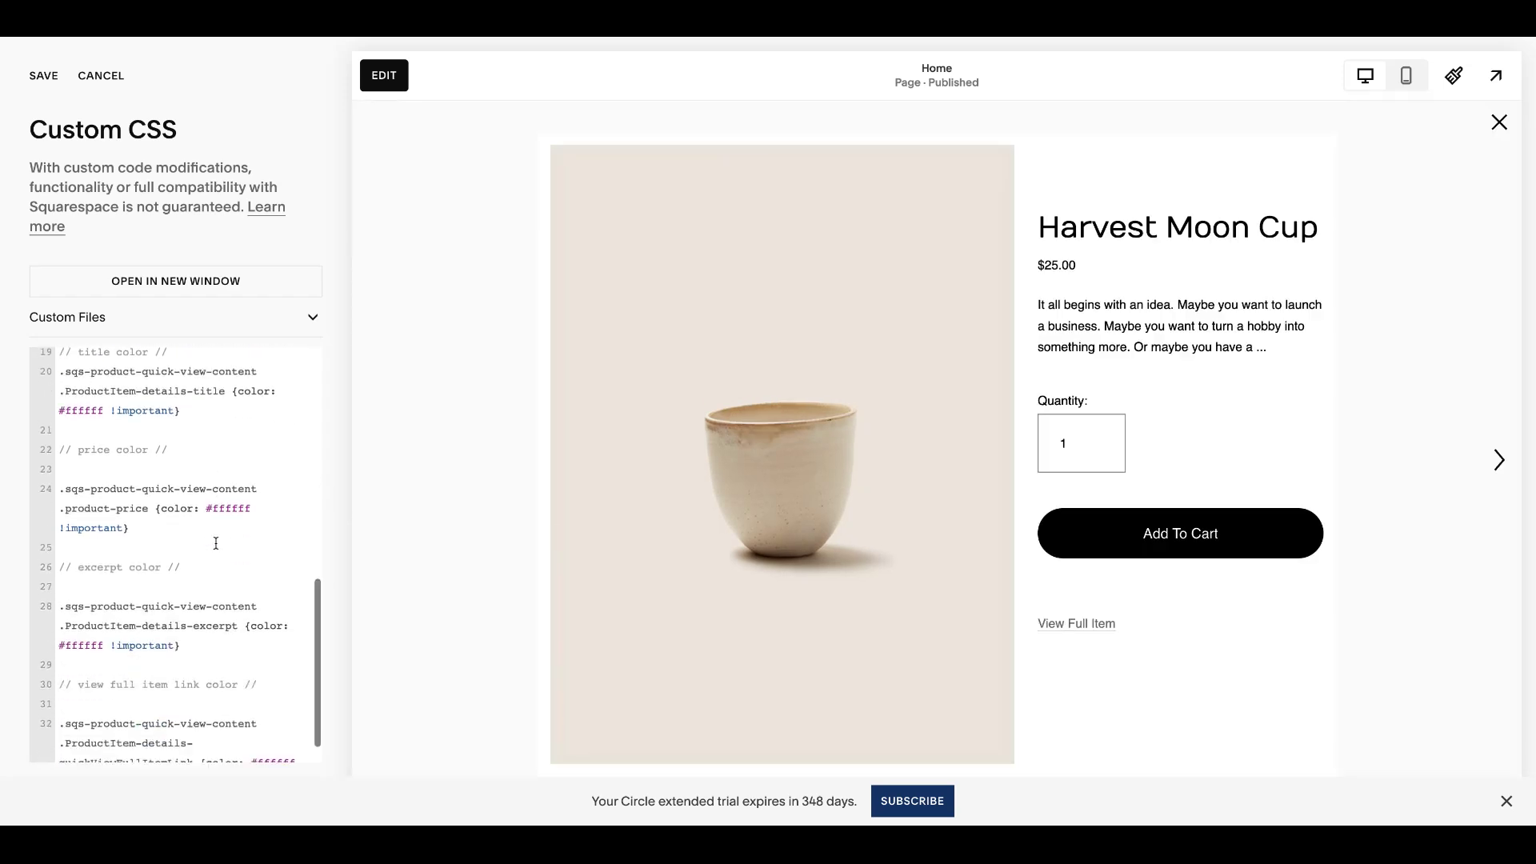
left_click(195, 472)
key("BackSpace")
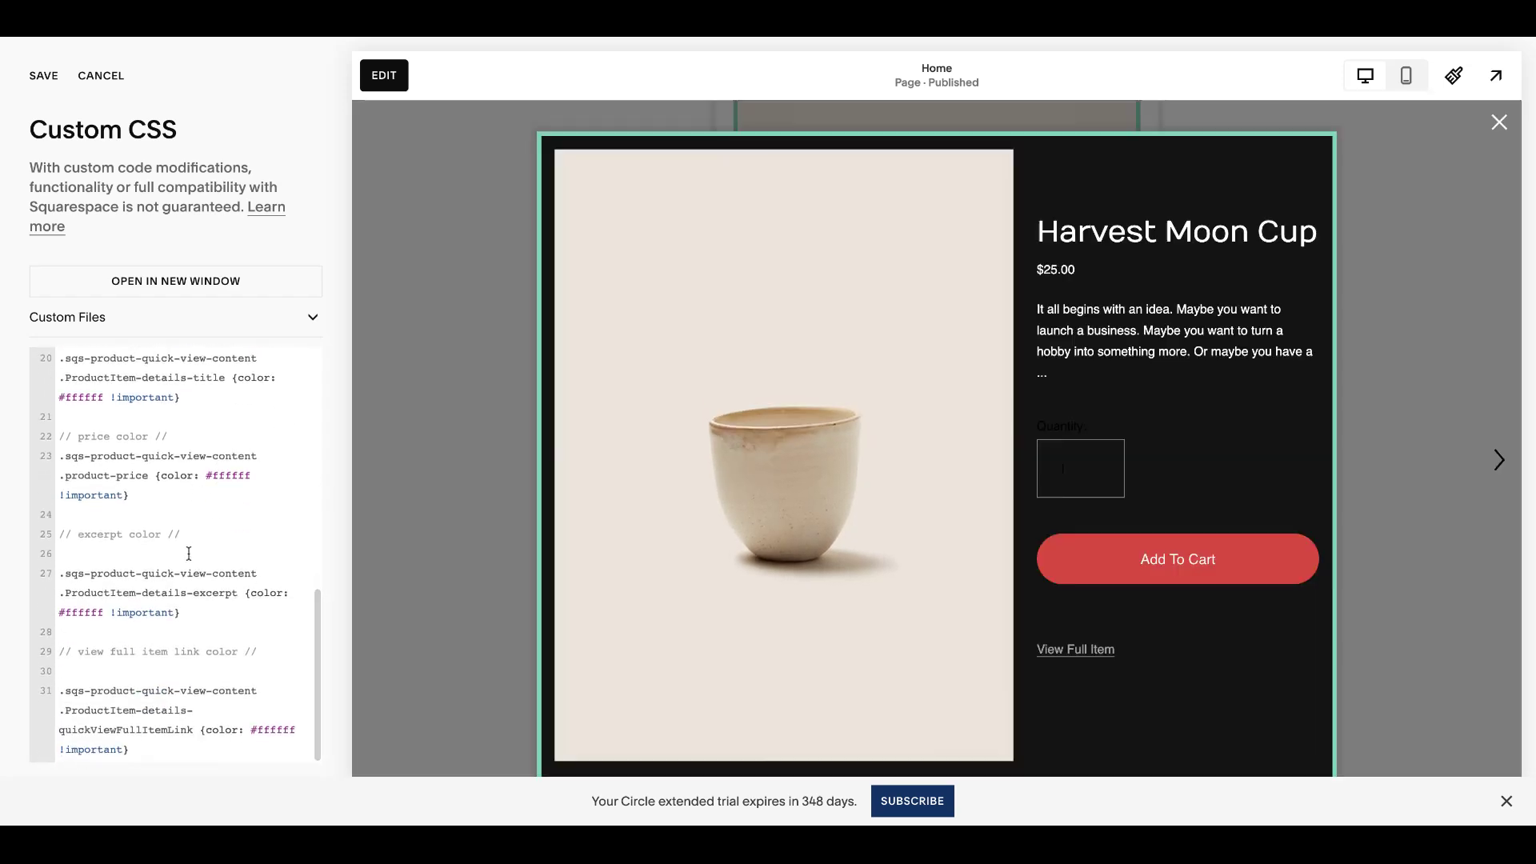
left_click(189, 554)
key("BackSpace")
left_click(179, 670)
key("BackSpace")
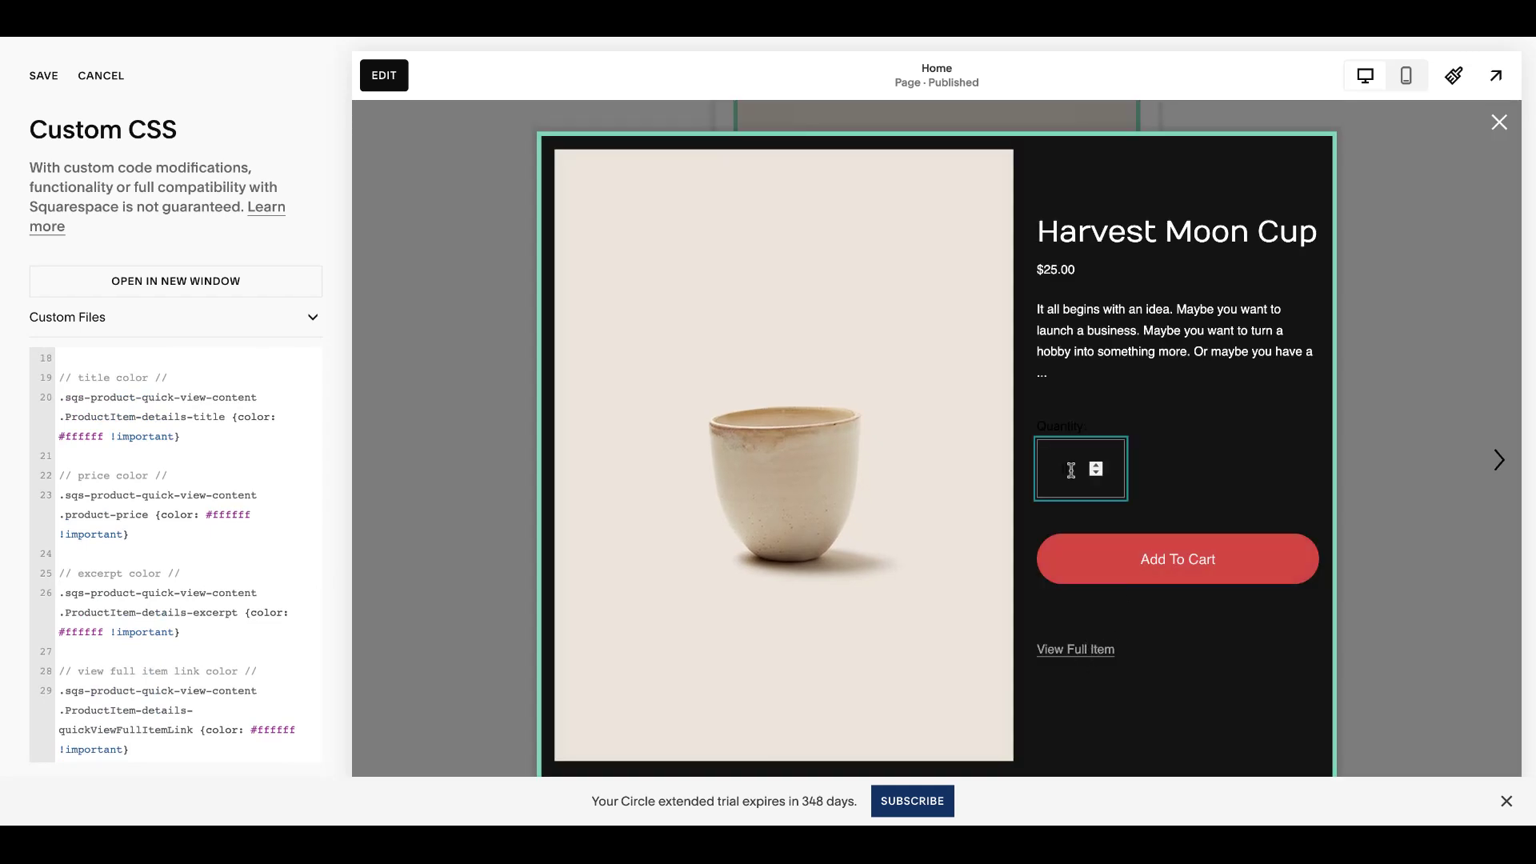
left_click_drag(1071, 470, 1045, 470)
left_click(1069, 480)
left_click_drag(1069, 480, 1038, 469)
scroll(239, 660, "up", 10)
left_click(1156, 398)
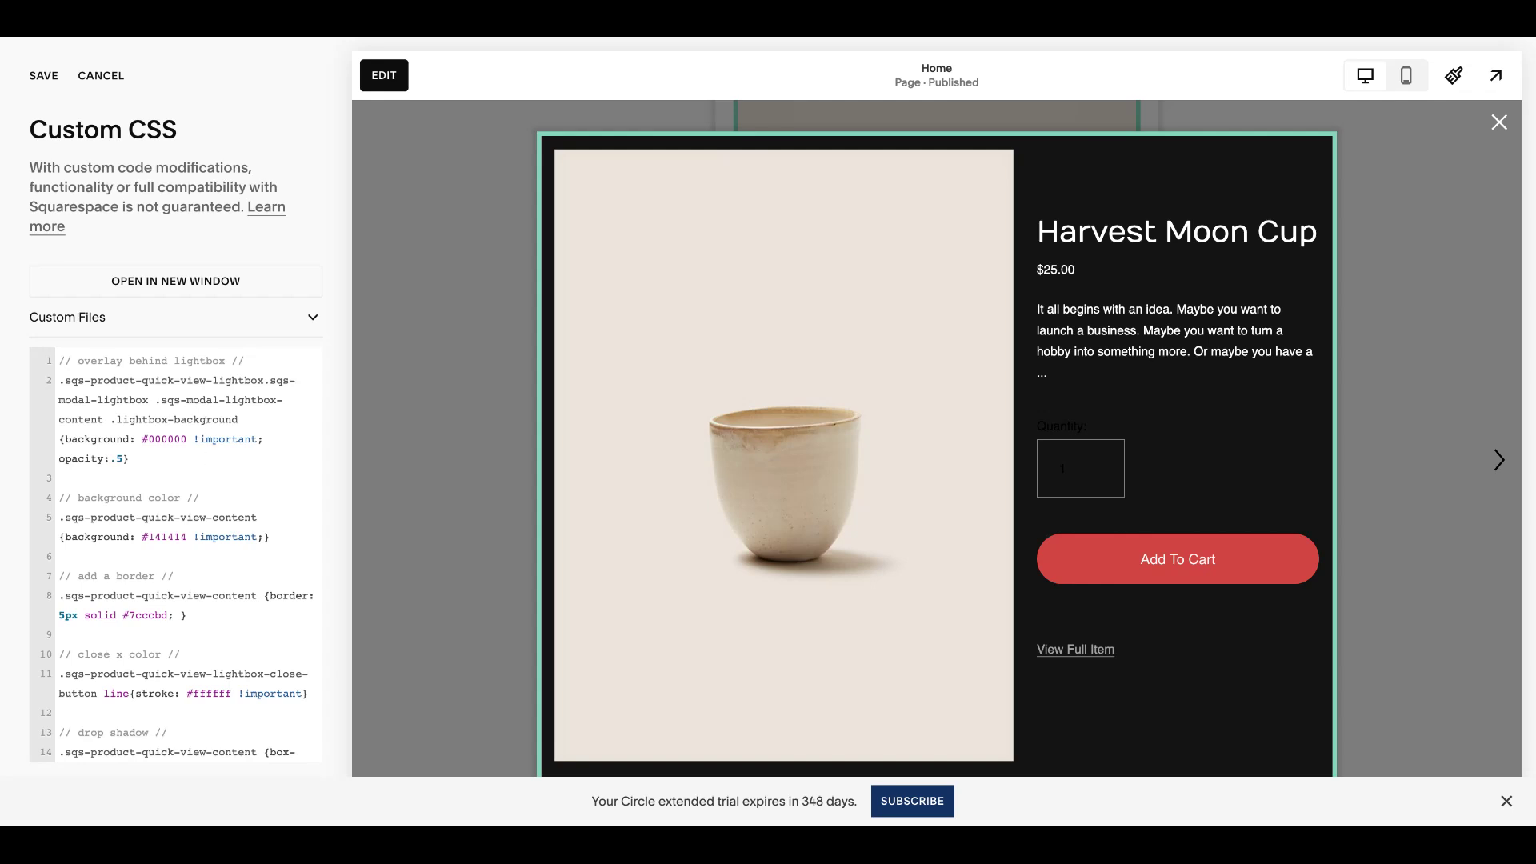
Add closing semicolons to the title colour and price colour rules
scroll(263, 446, "down", 3)
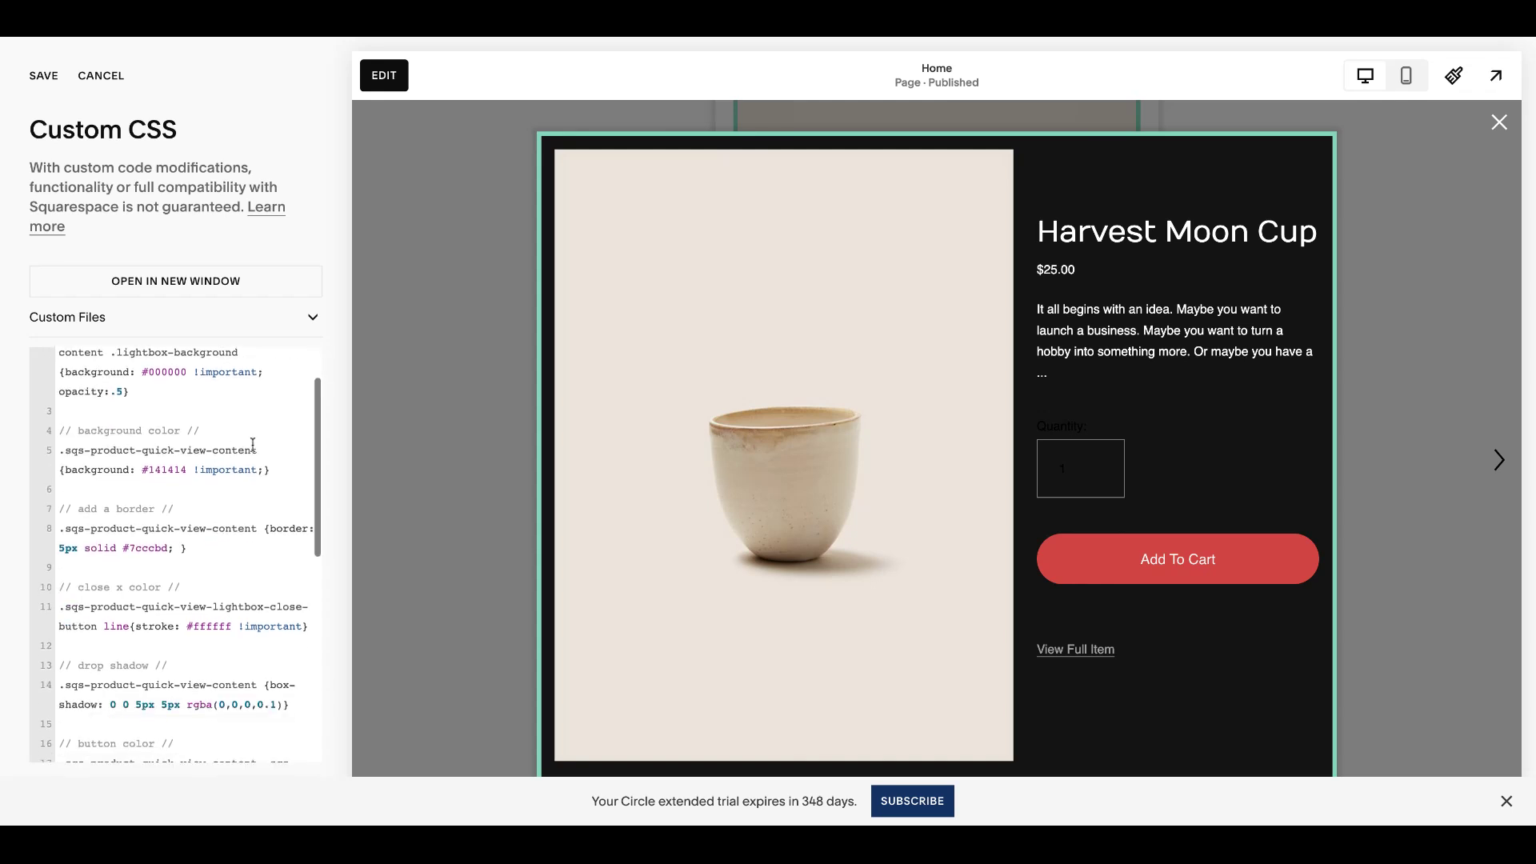
scroll(263, 446, "down", 2)
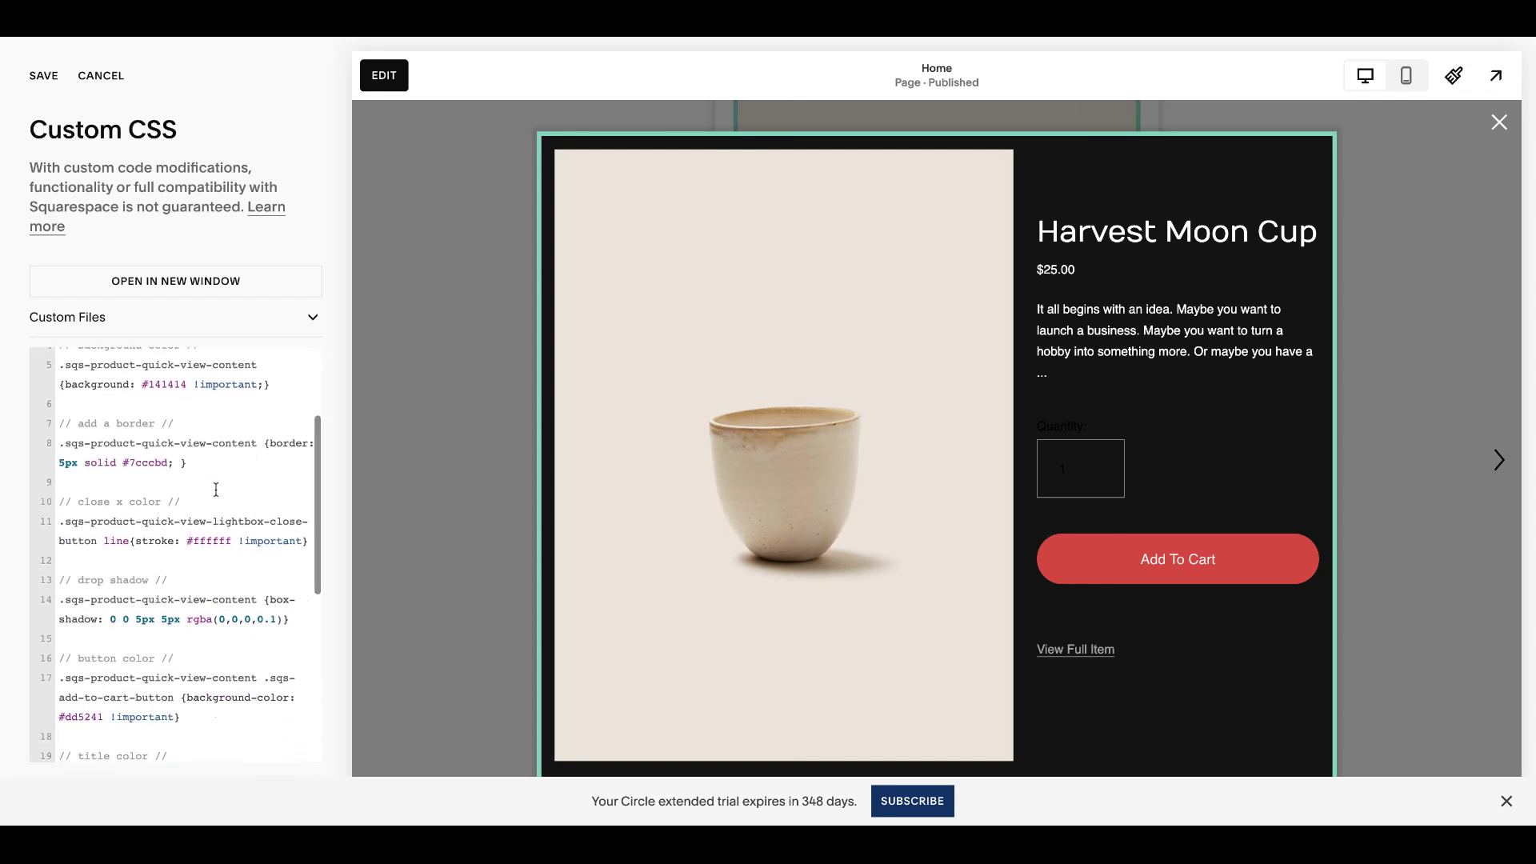
scroll(215, 501, "down", 3)
scroll(214, 502, "down", 5)
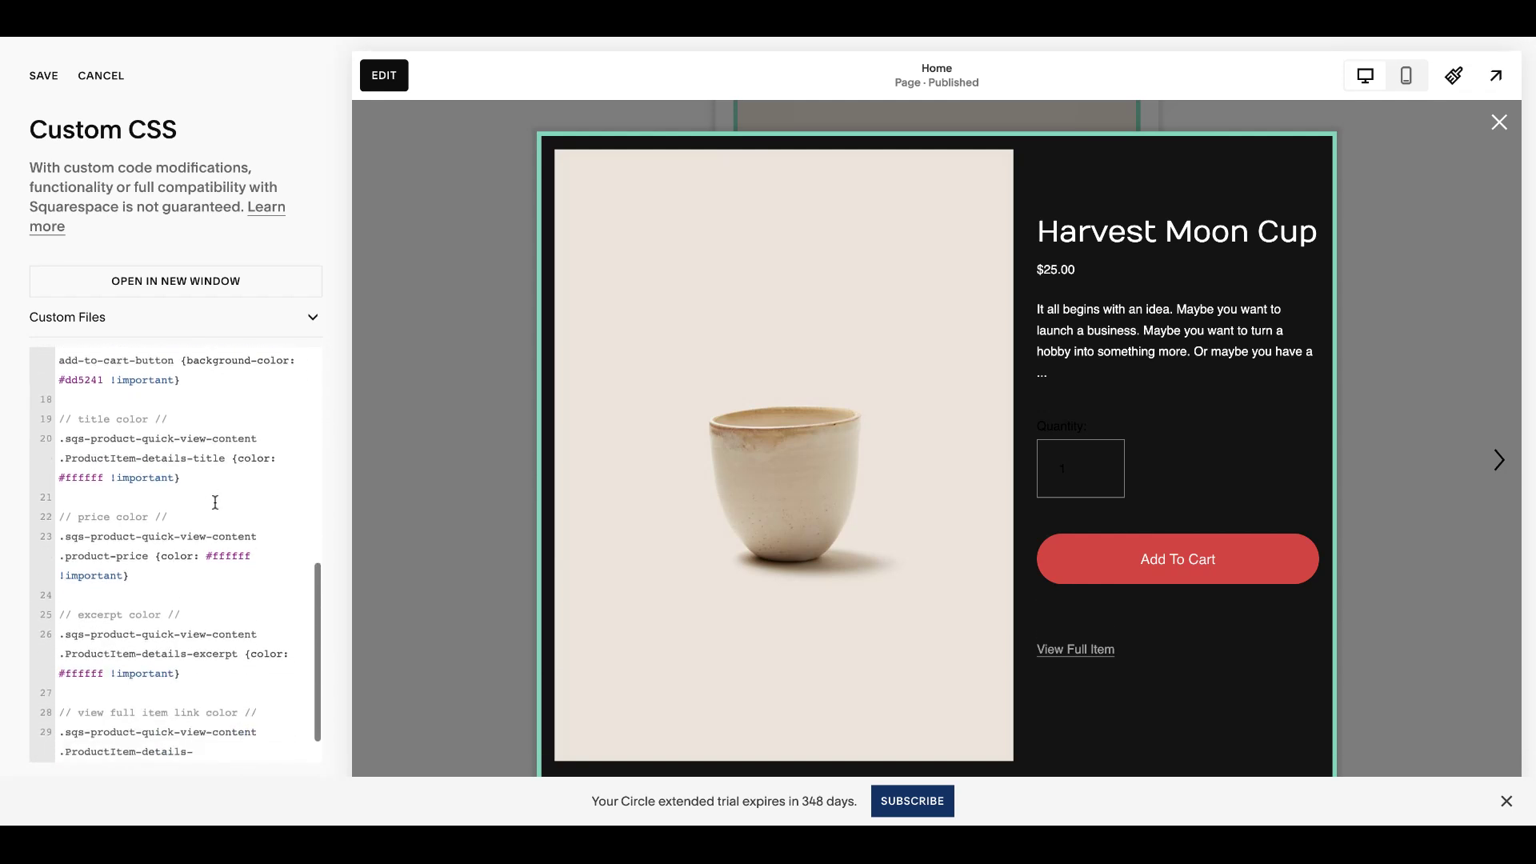
left_click(129, 395)
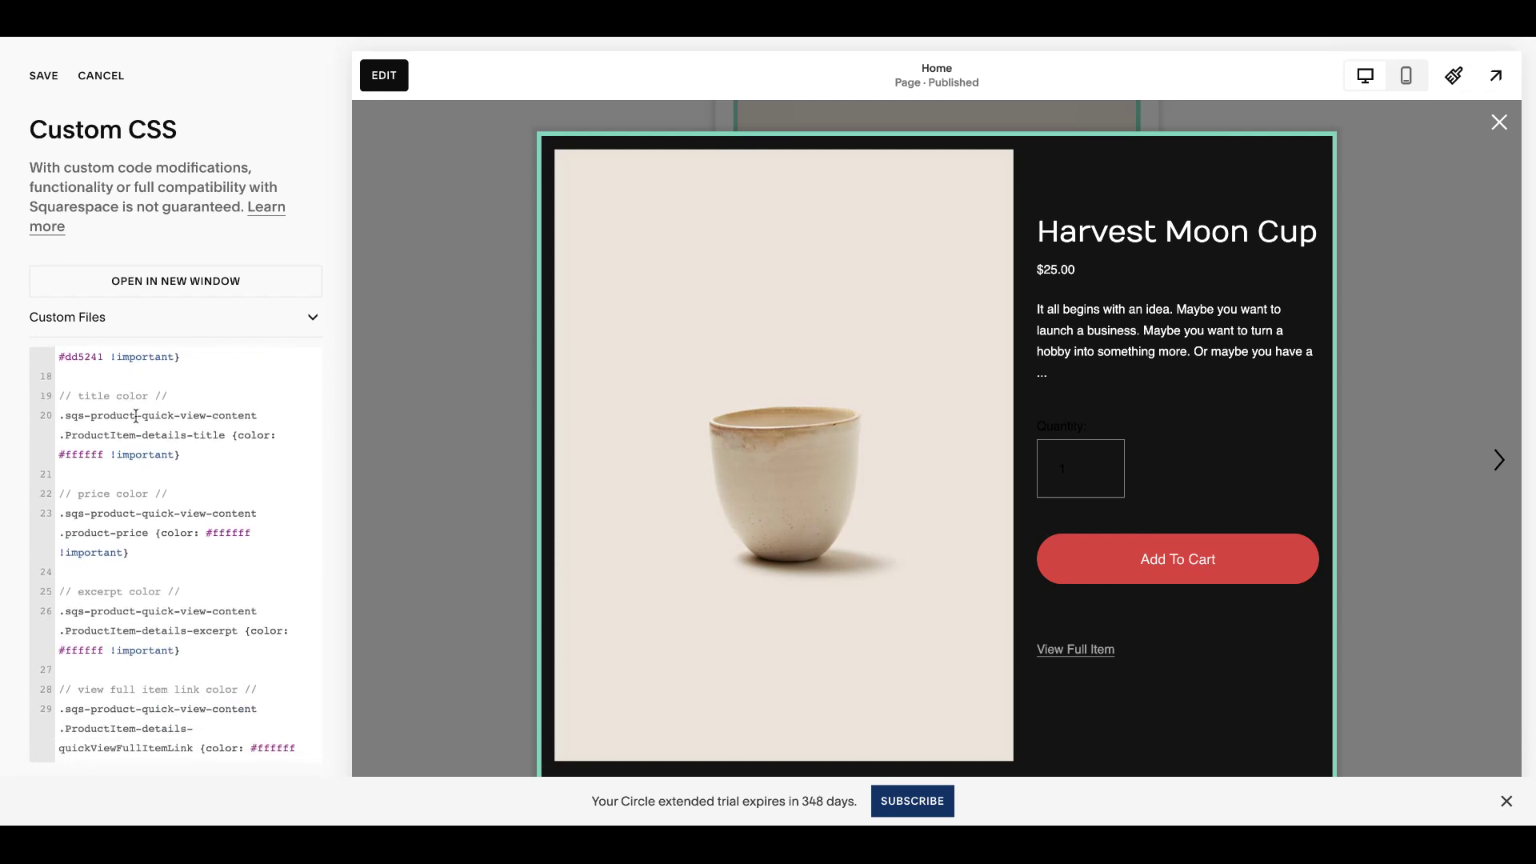
left_click(174, 455)
type(";")
left_click(125, 552)
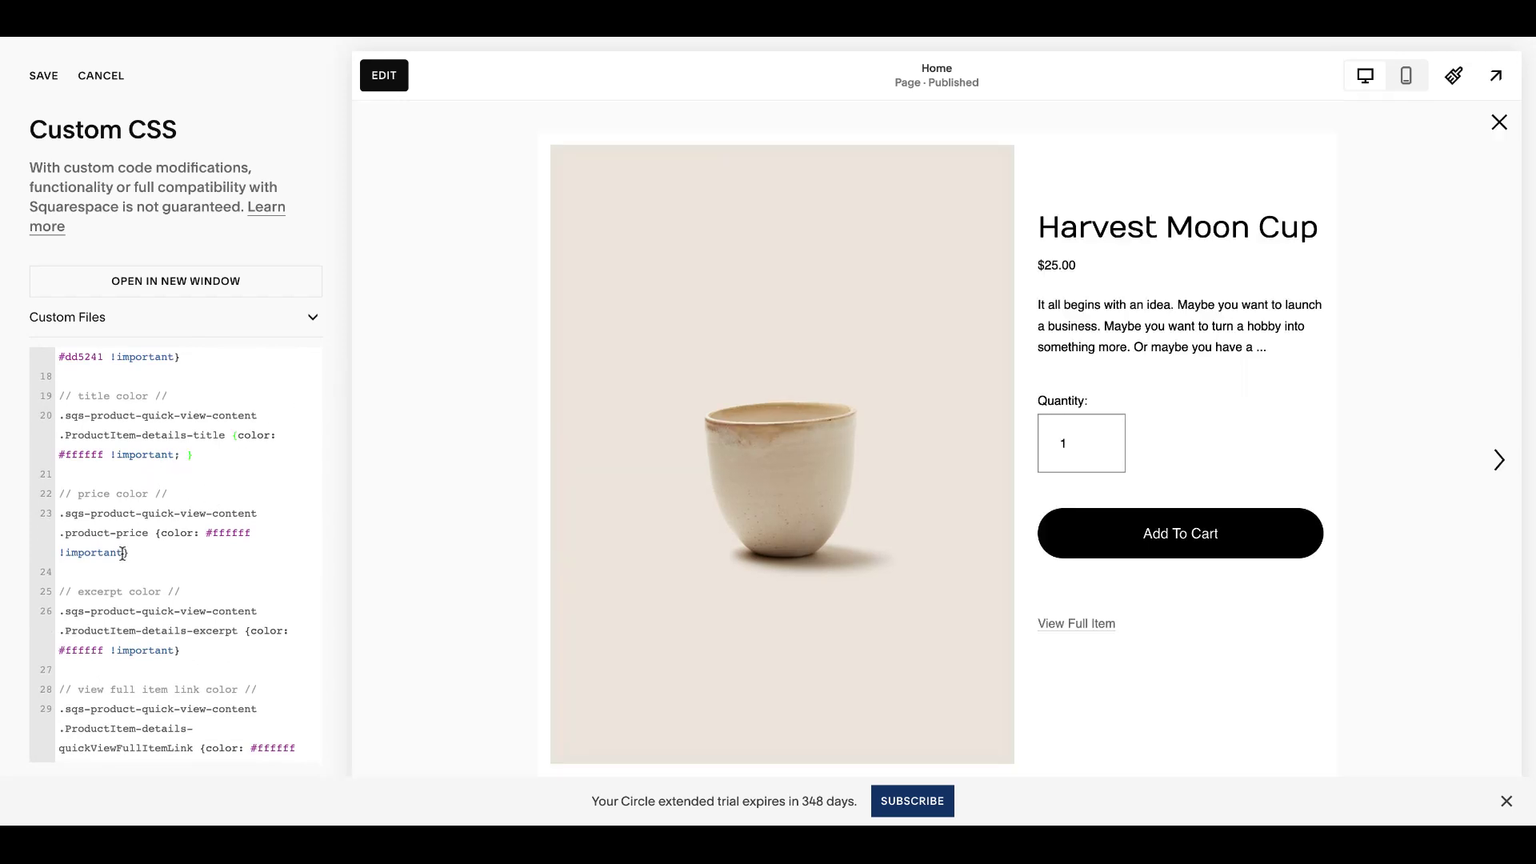
type(";")
Give the Quick View title a font size, trying 20px and 80px before settling on 60px
left_click(180, 454)
type("font-size: 20px;")
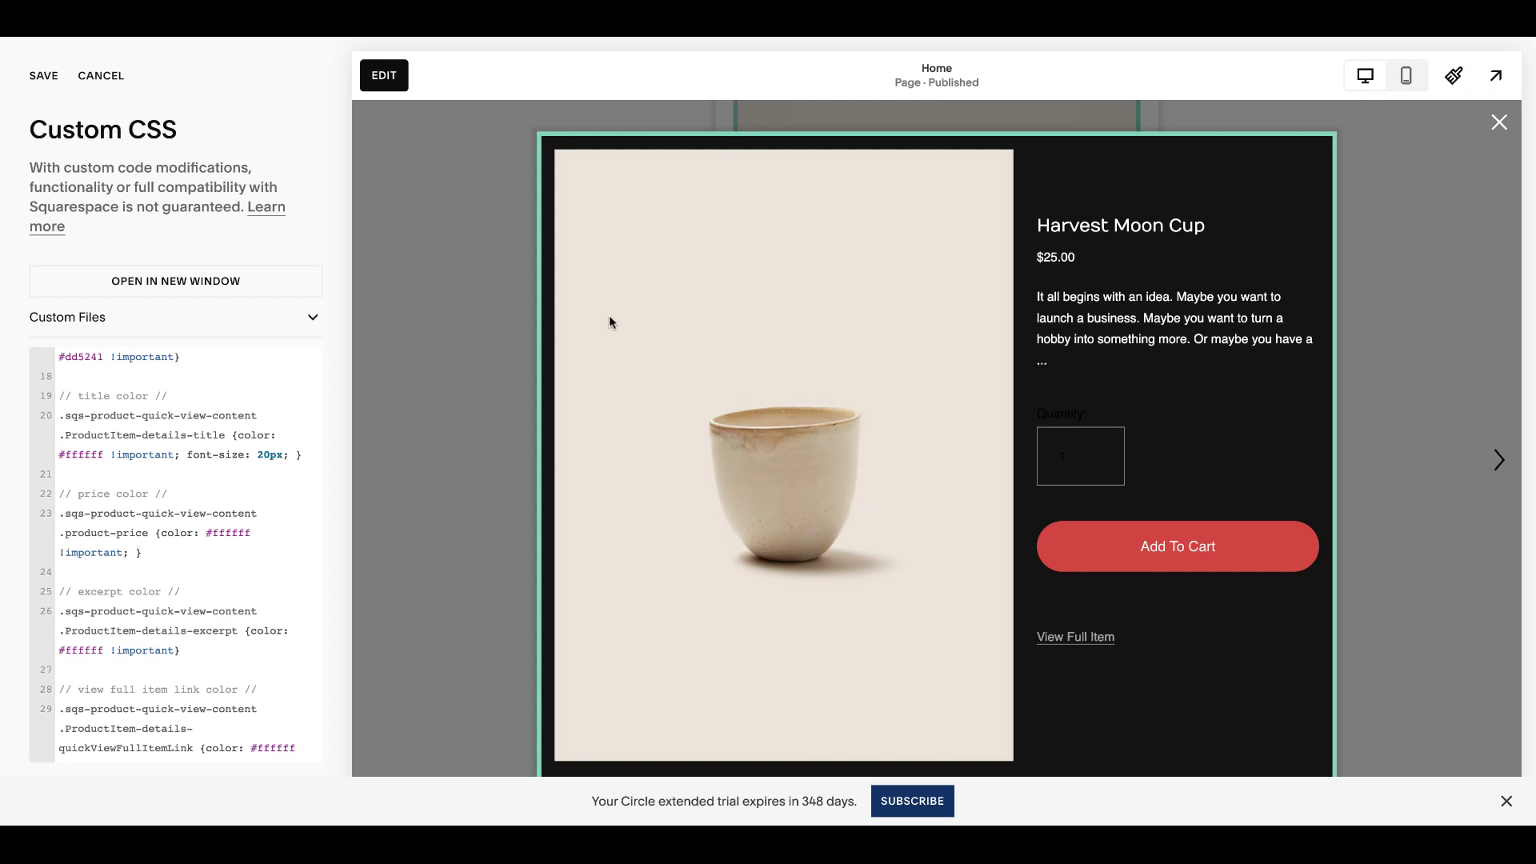
left_click(264, 455)
key("BackSpace")
type("3")
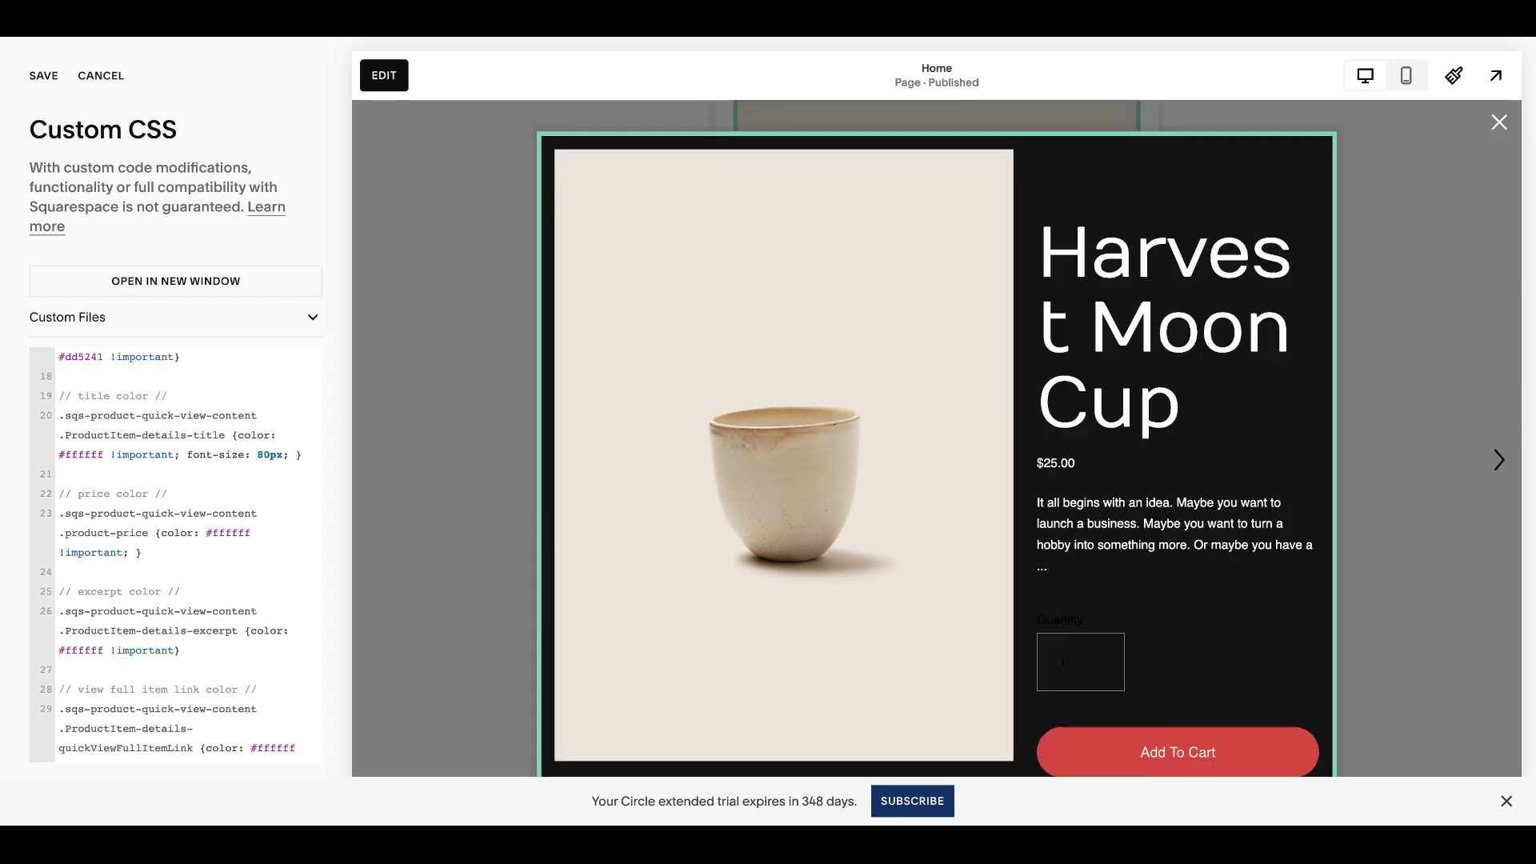
key("BackSpace")
type("6")
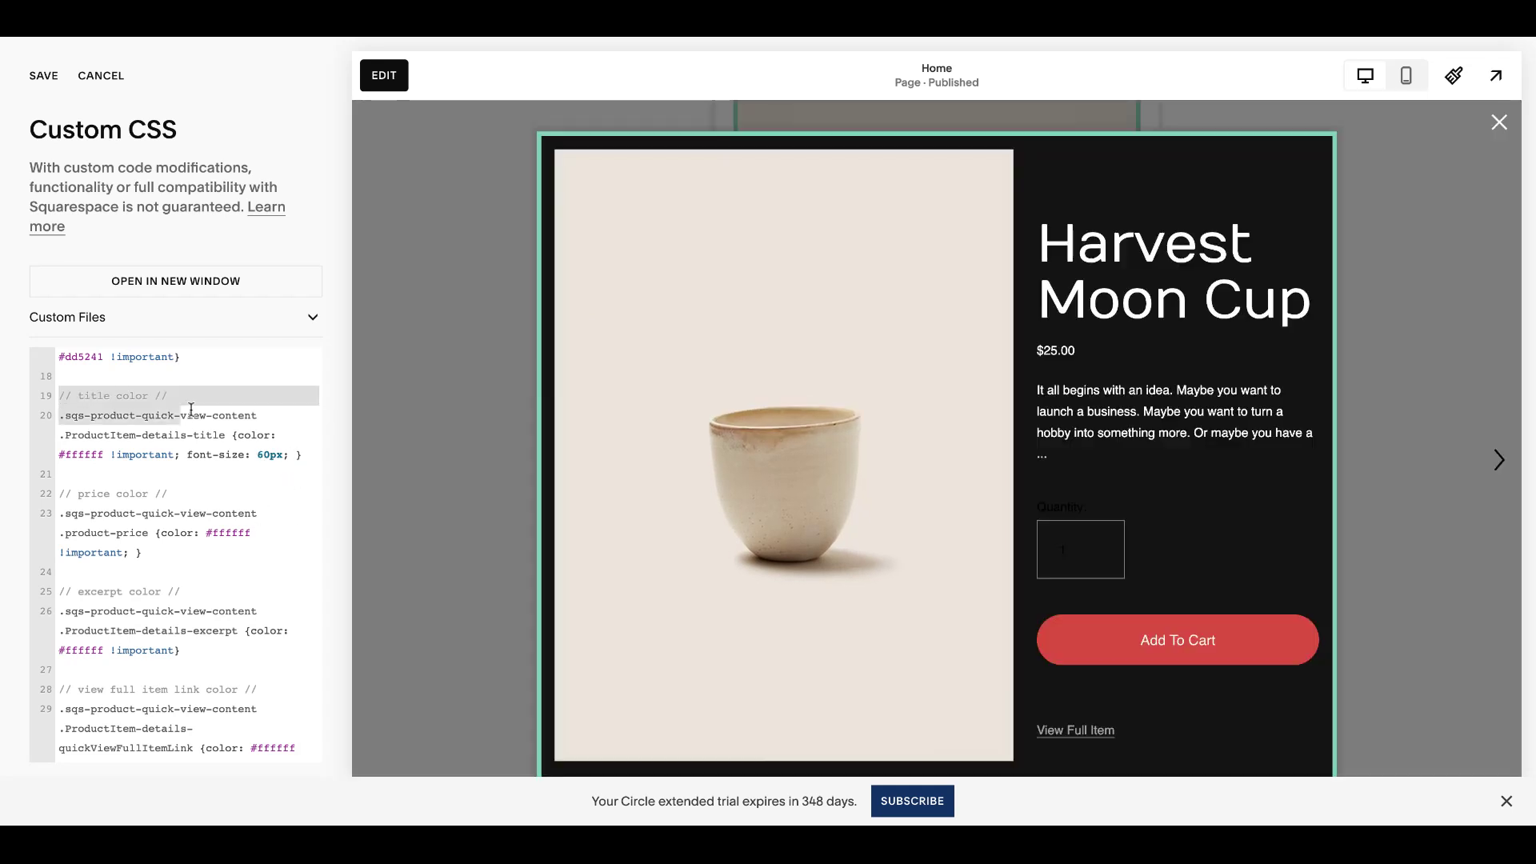
left_click_drag(61, 395, 307, 458)
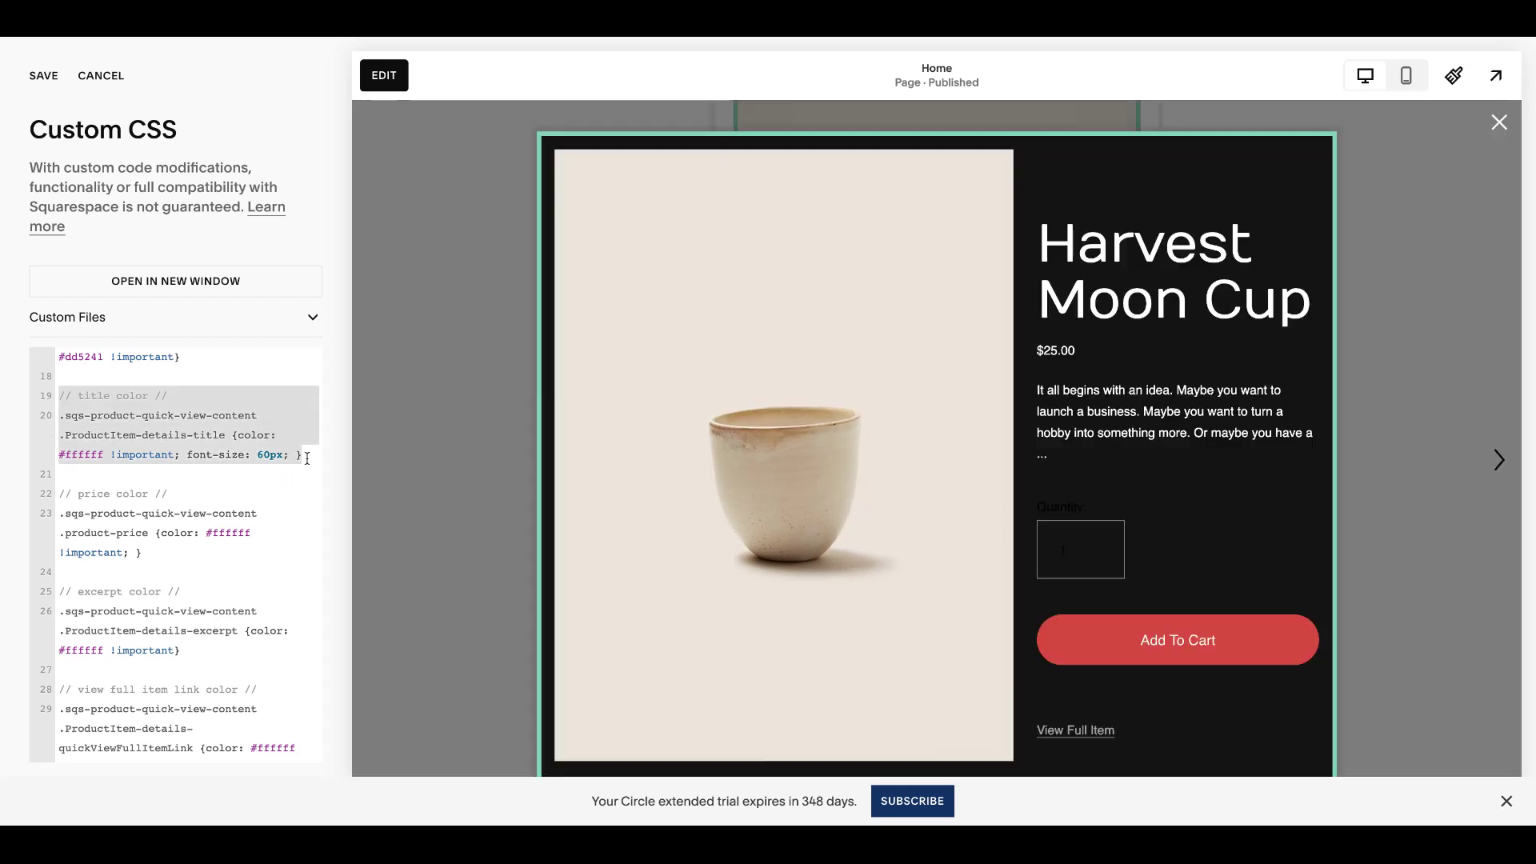
left_click(307, 458)
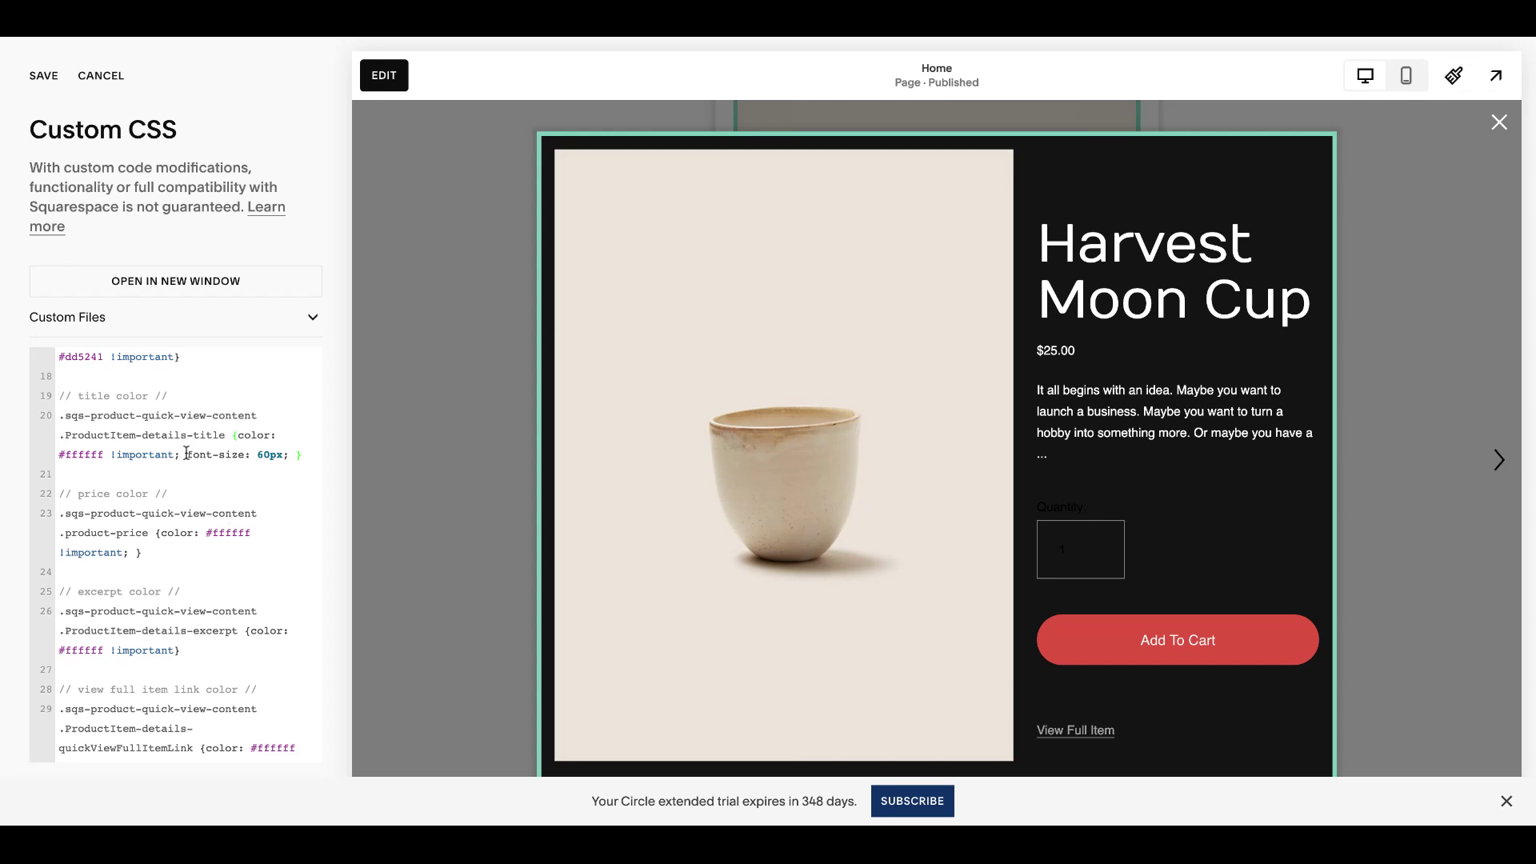
left_click_drag(187, 454, 294, 454)
left_click(295, 455)
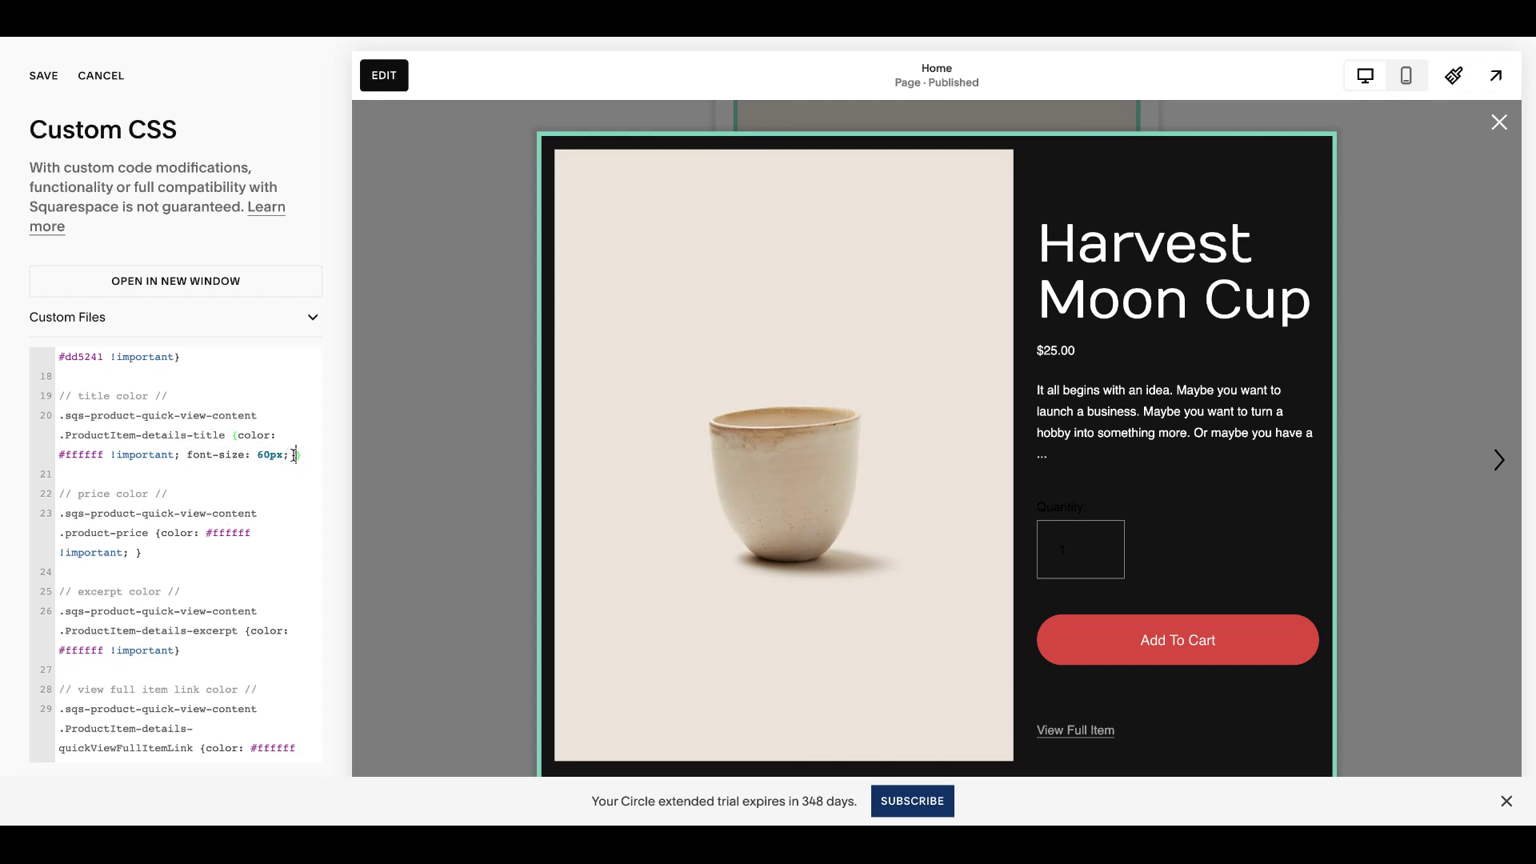